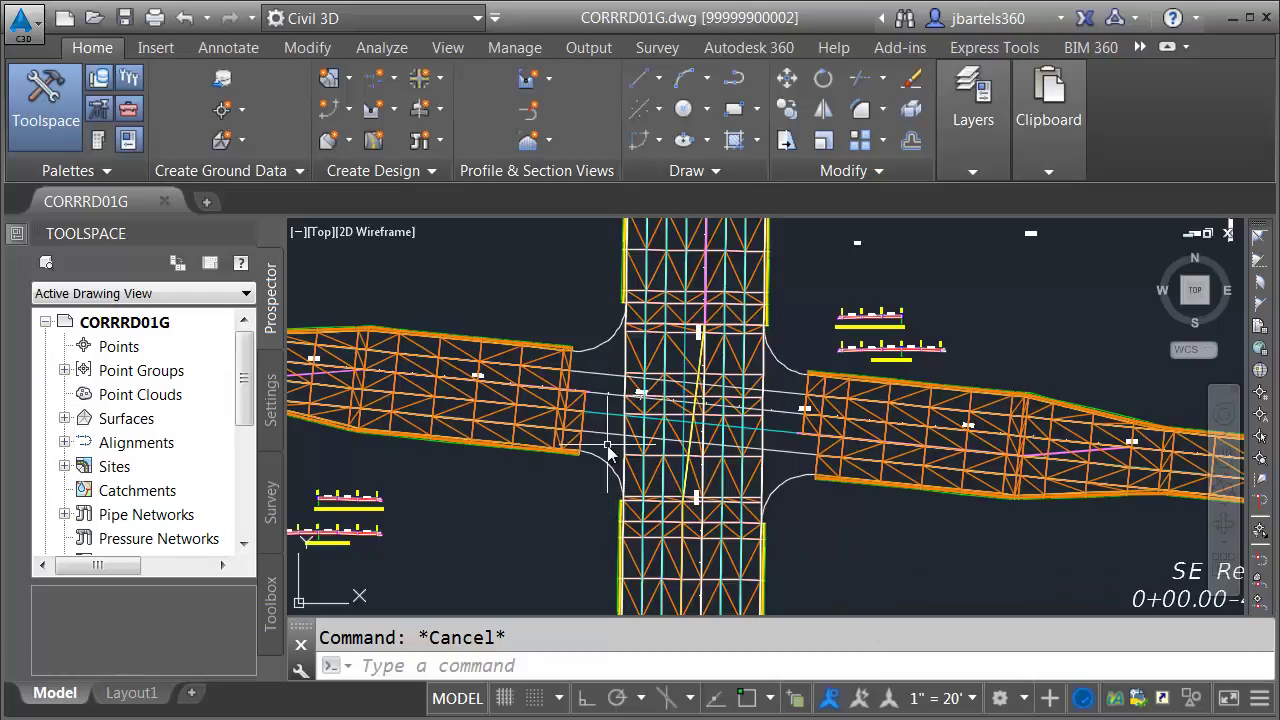
Create an assembly named 'Curb Returns' and place its baseline beside the curb return.
scroll(586, 300, up, 4)
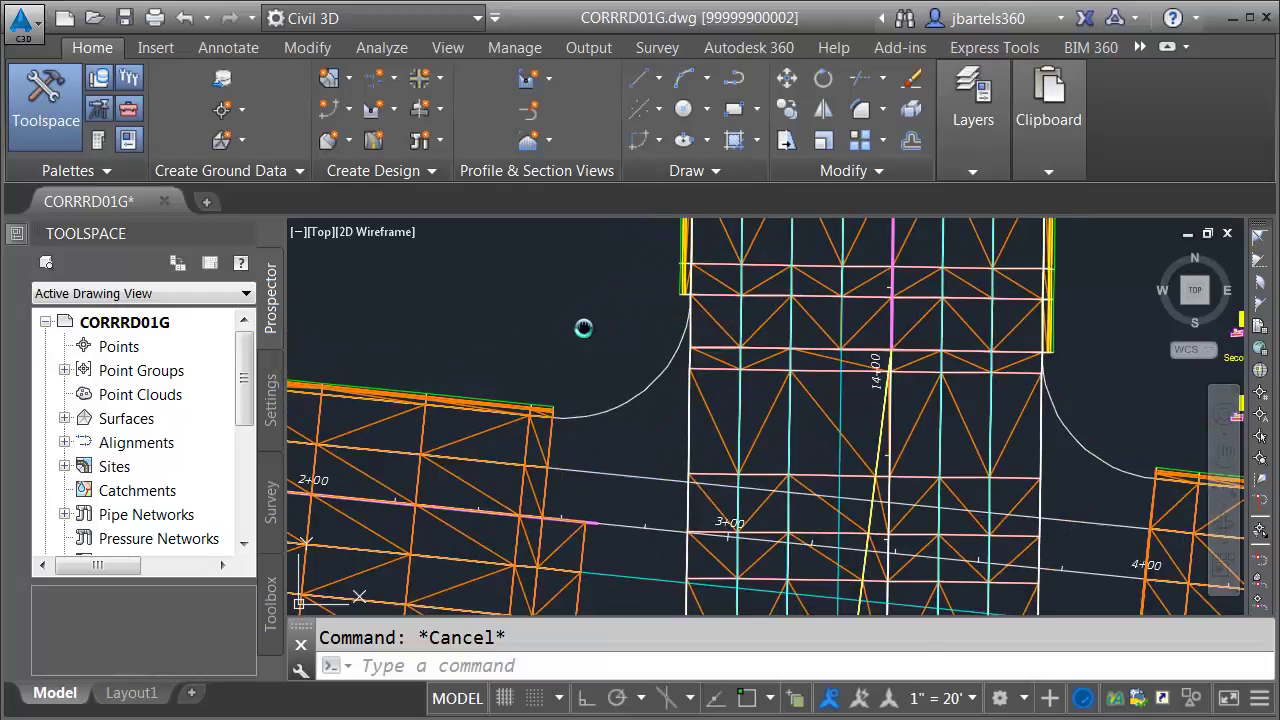
middle_drag(584, 328, 591, 371)
click(428, 108)
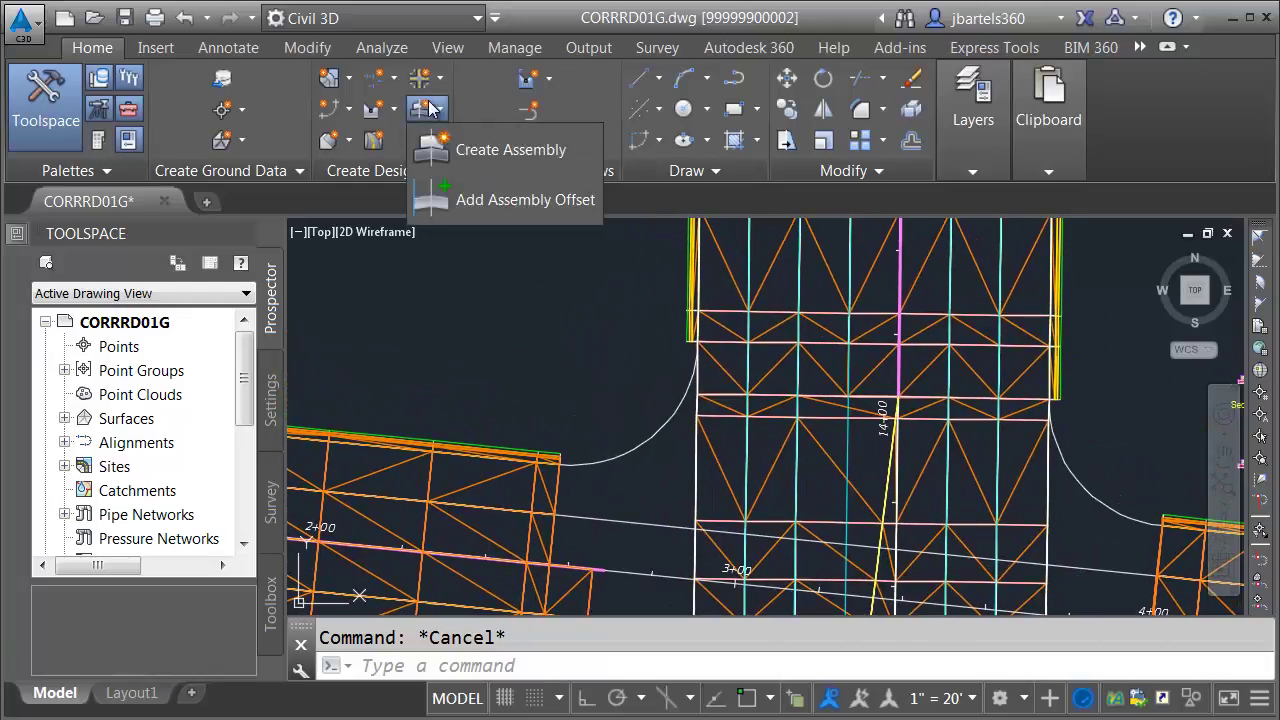
click(441, 146)
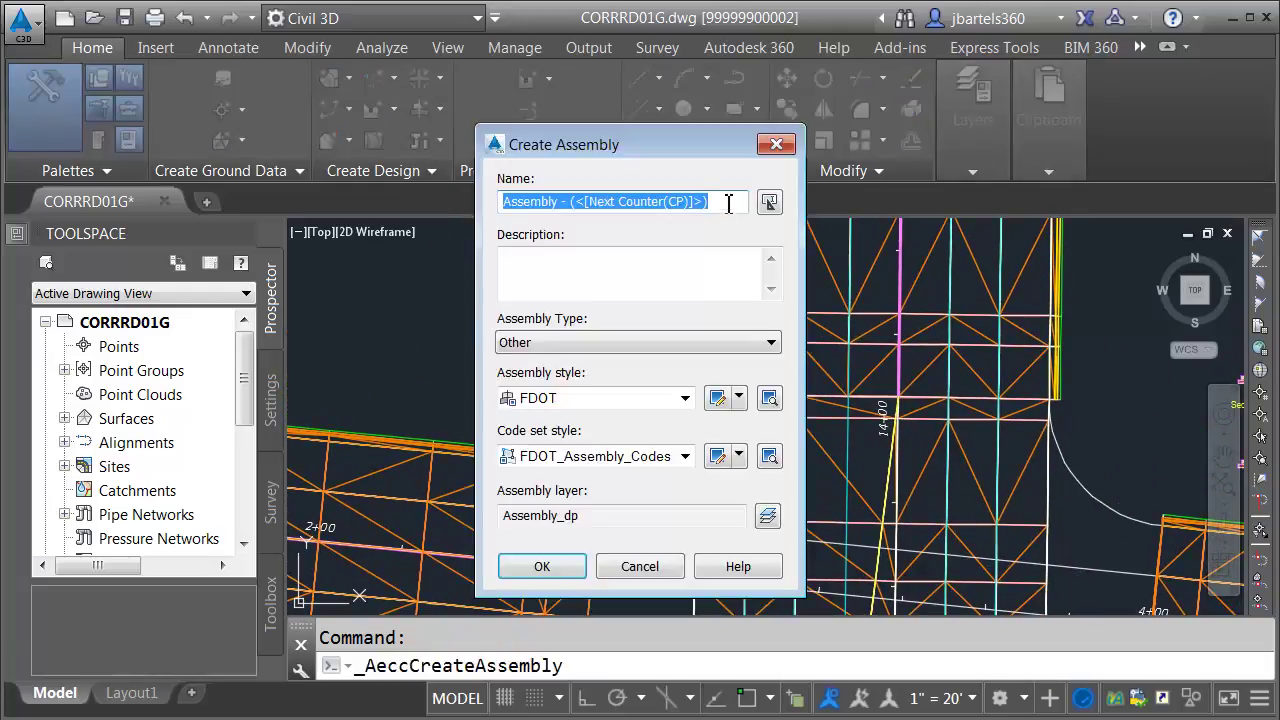
text(Curb Returns)
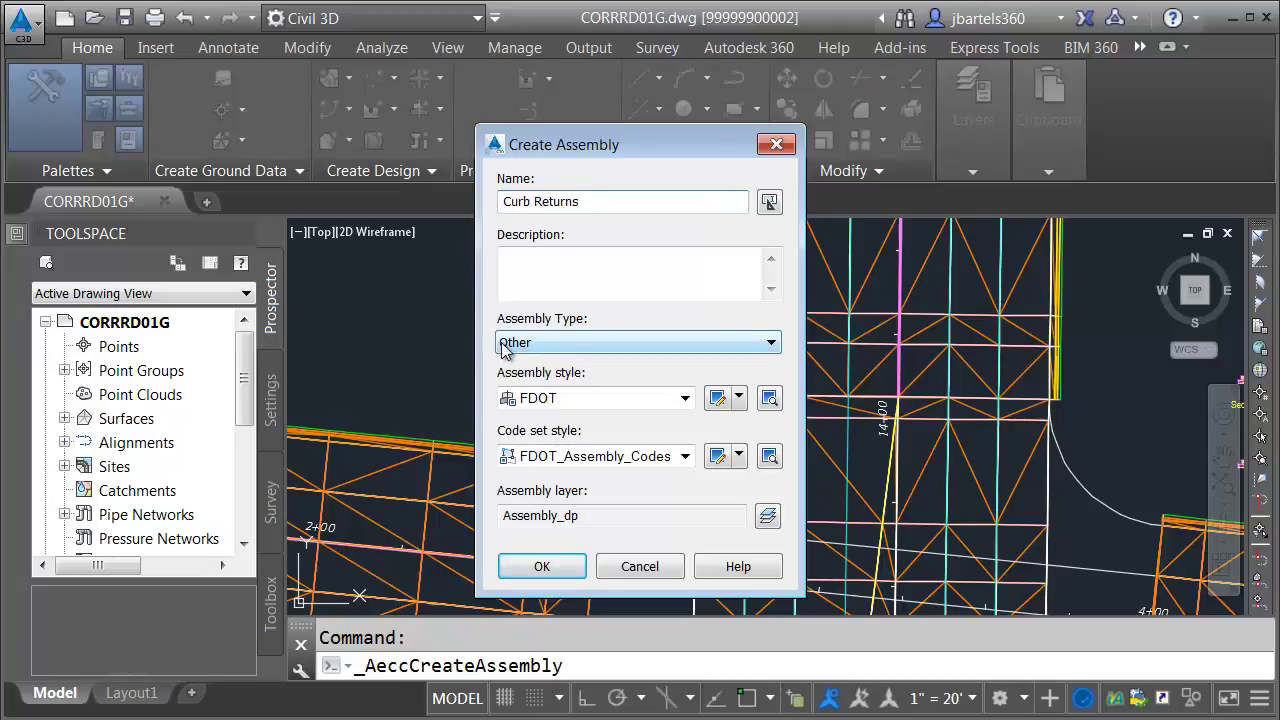
click(546, 566)
click(560, 420)
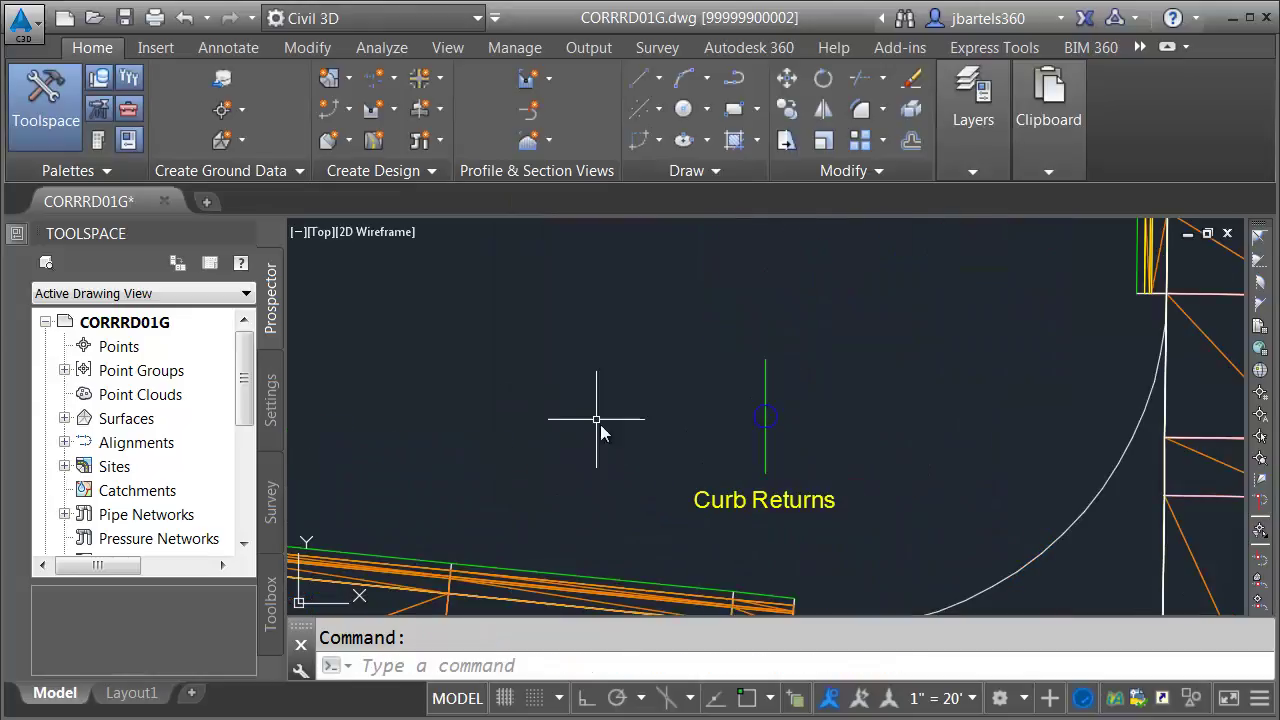
Select the Curb Returns assembly and switch the tool palettes to FDOT Subassemblies.
mouse_move(857, 509)
middle_down()
mouse_move(777, 457)
mouse_move(638, 437)
middle_up()
click(592, 340)
click(531, 320)
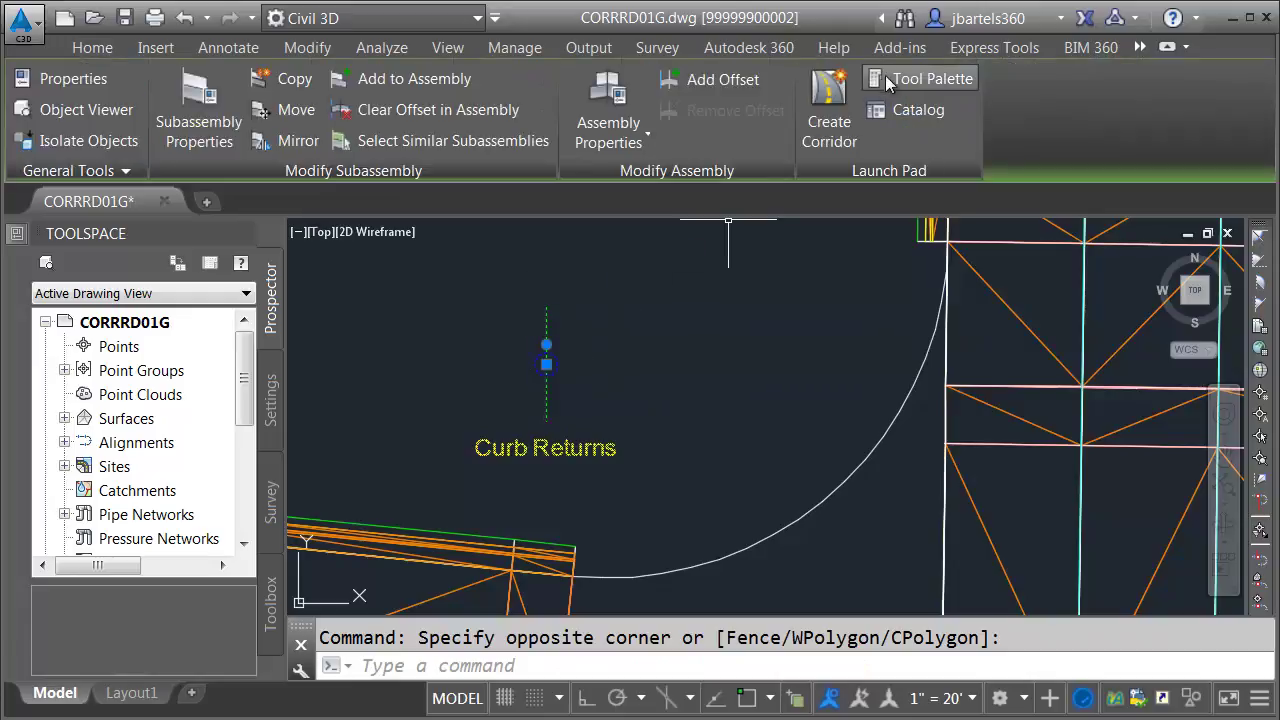
click(920, 78)
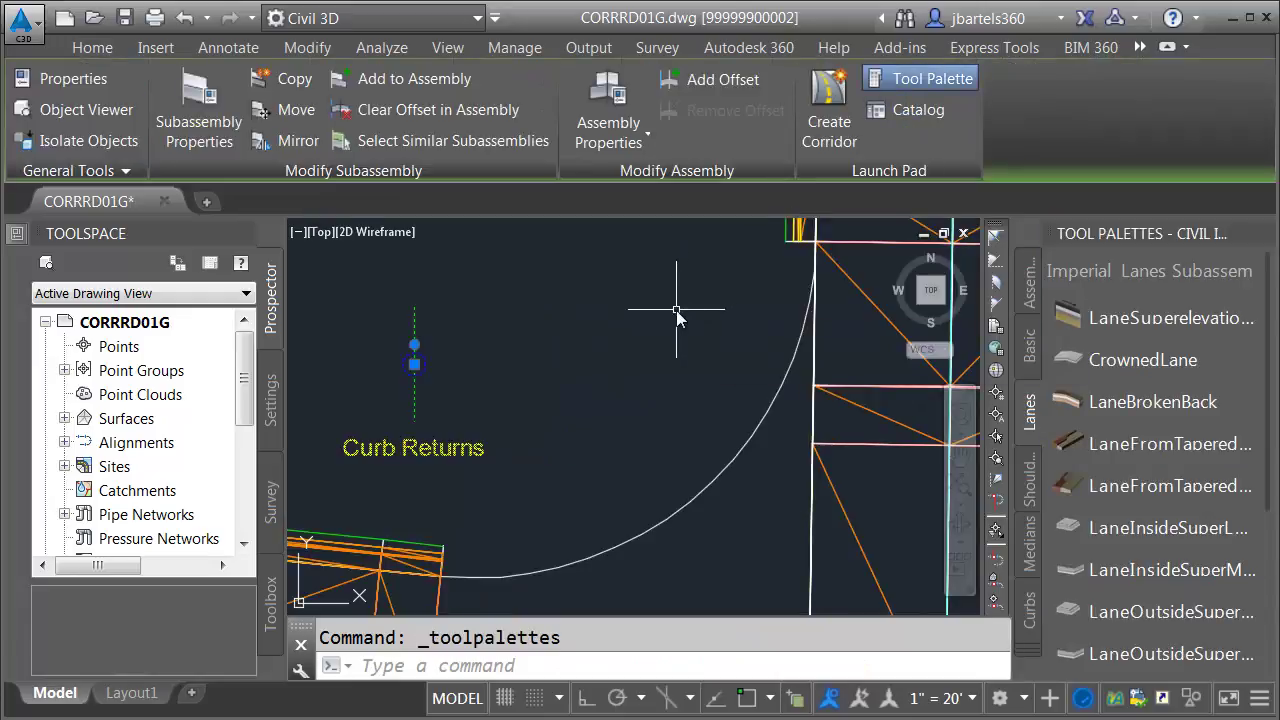
right_click(1069, 233)
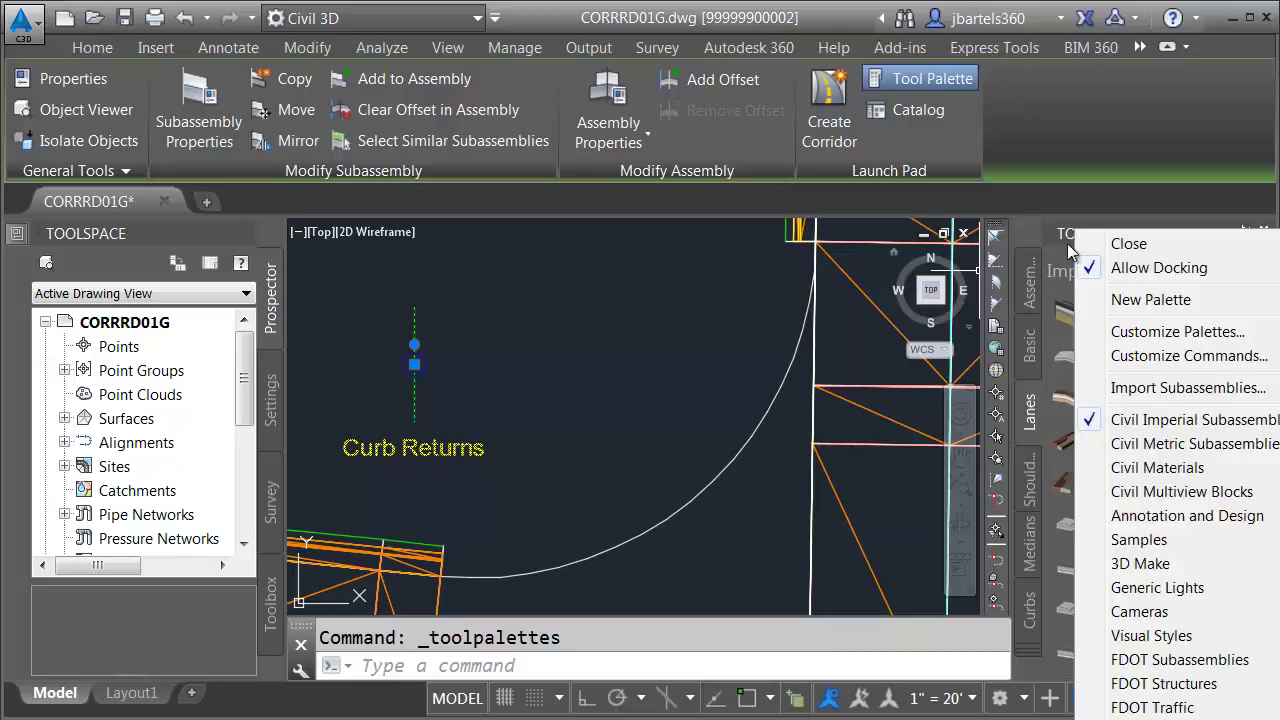
click(1117, 662)
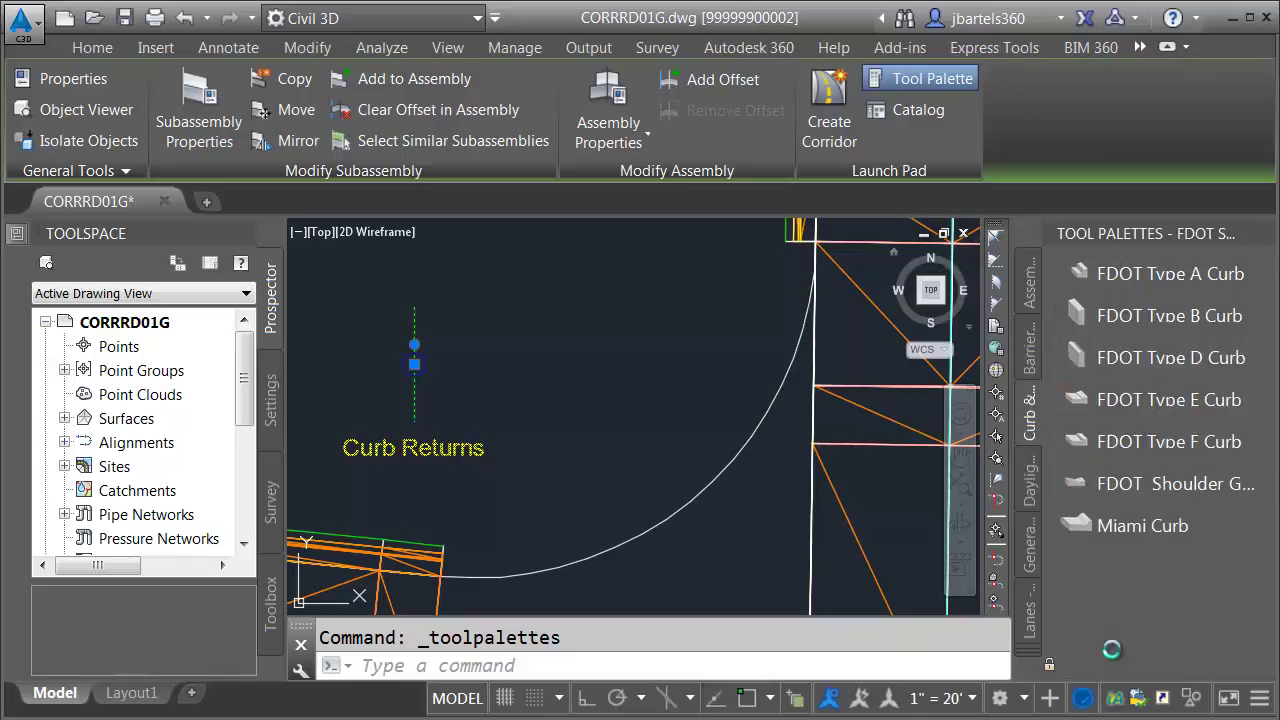
Attach an FDOT Type F Curb on the right side at the assembly's marker point.
click(1073, 438)
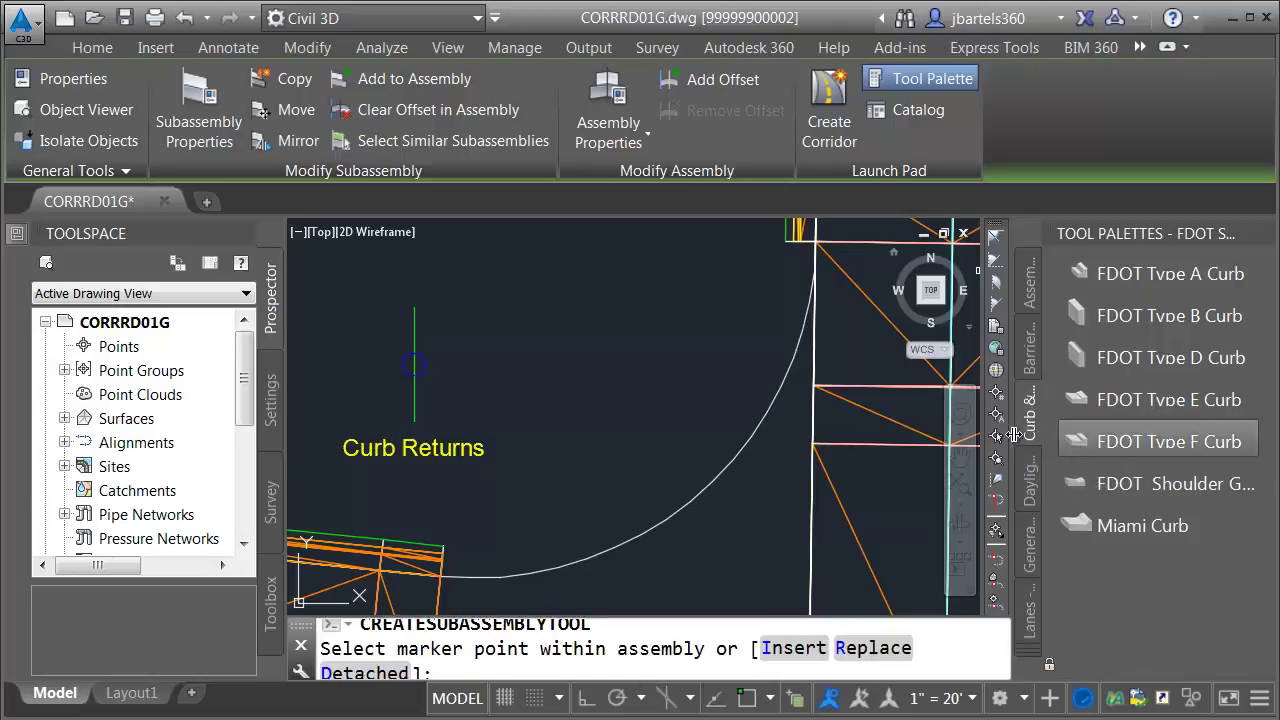
mouse_move(29, 243)
drag(64, 319, 62, 478)
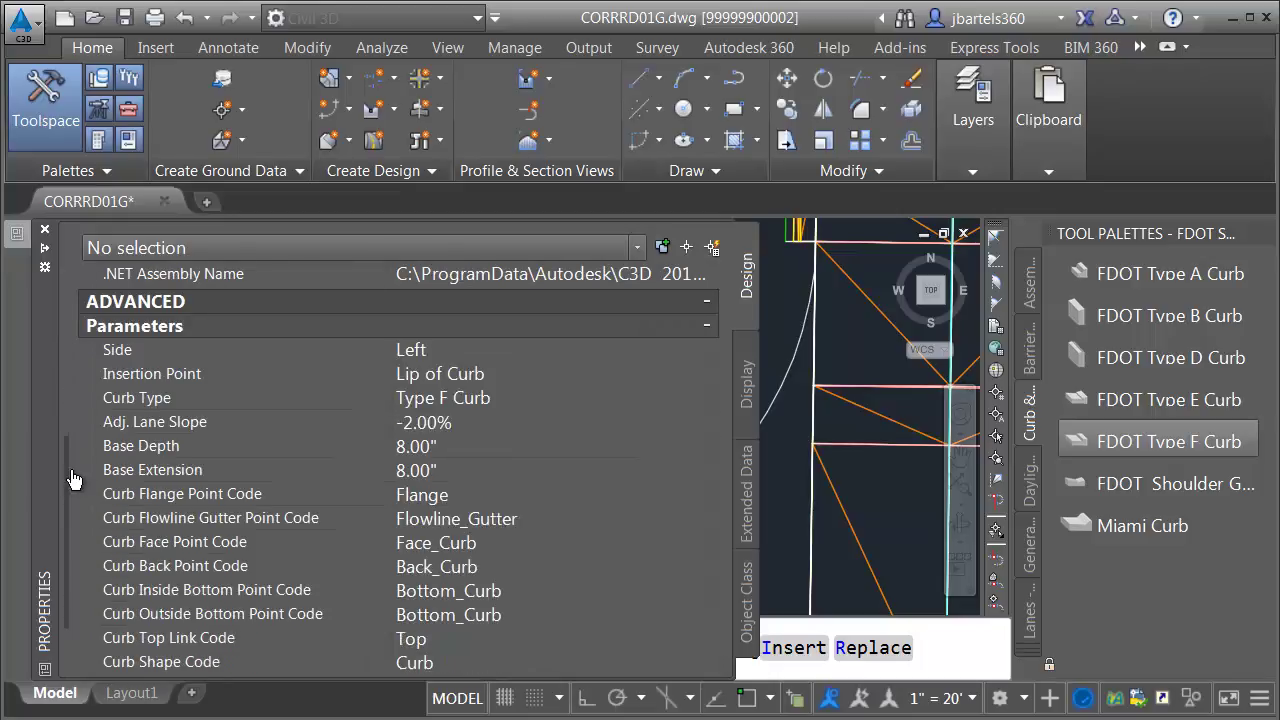
click(405, 358)
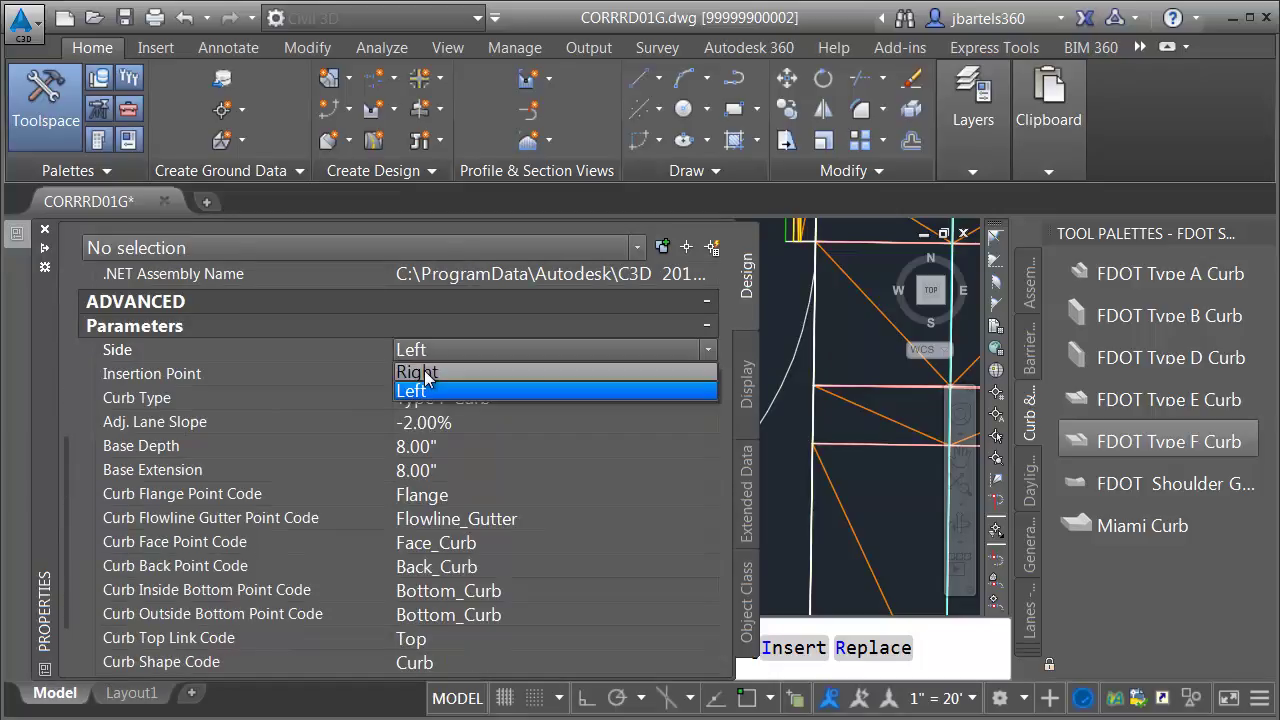
scroll(437, 358, up, 5)
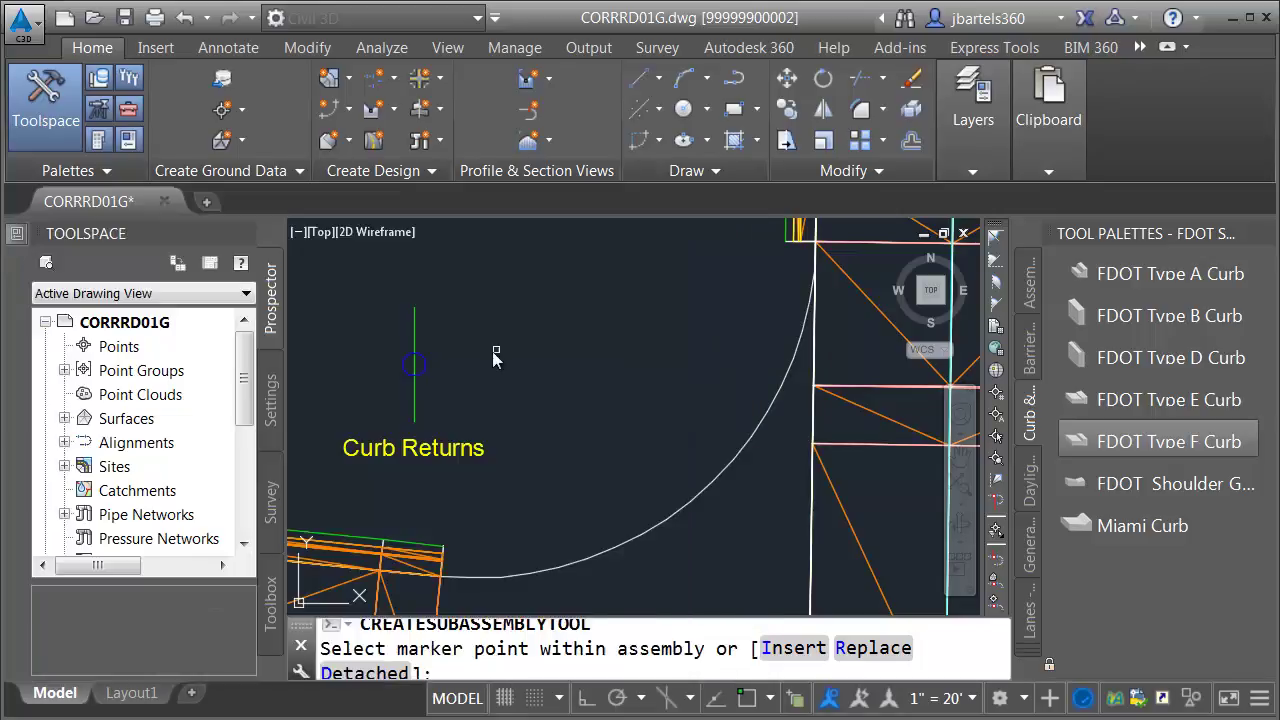
click(400, 363)
key(Escape)
middle_drag(597, 422, 774, 430)
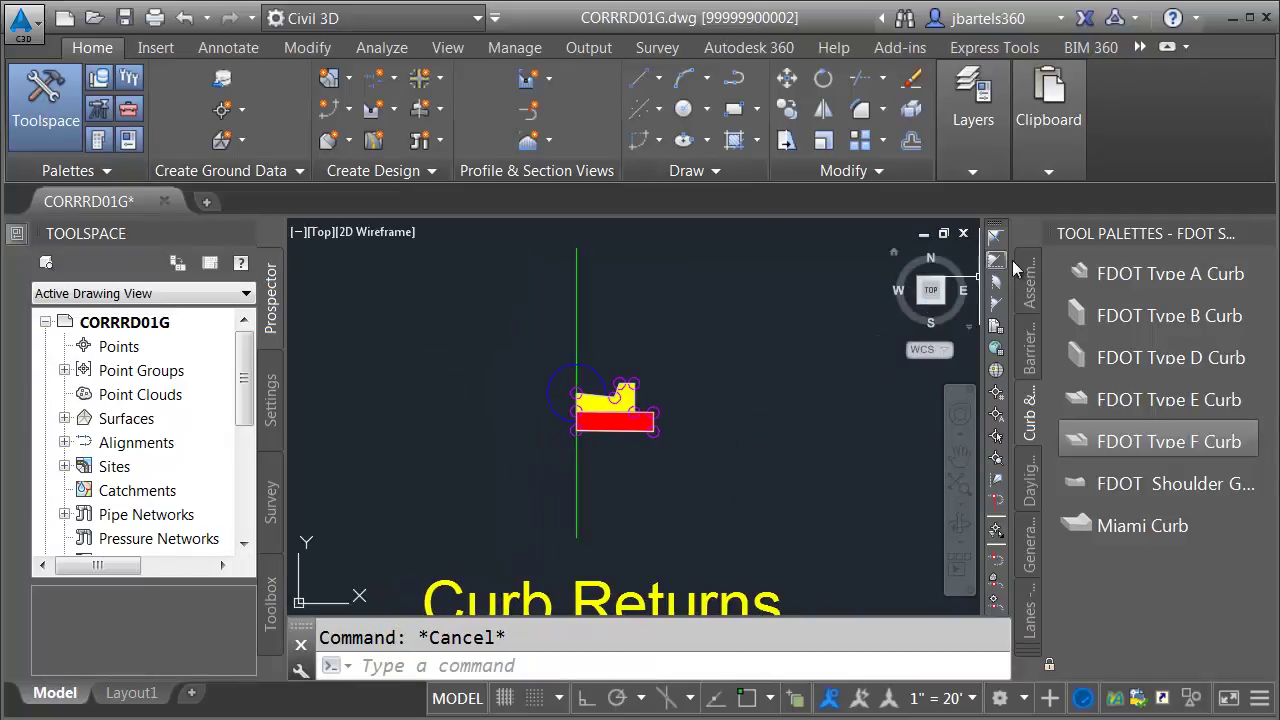
Attach a LaneSuperelevationAOR lane from Civil Imperial Subassemblies at the curb's inner marker.
right_click(1073, 239)
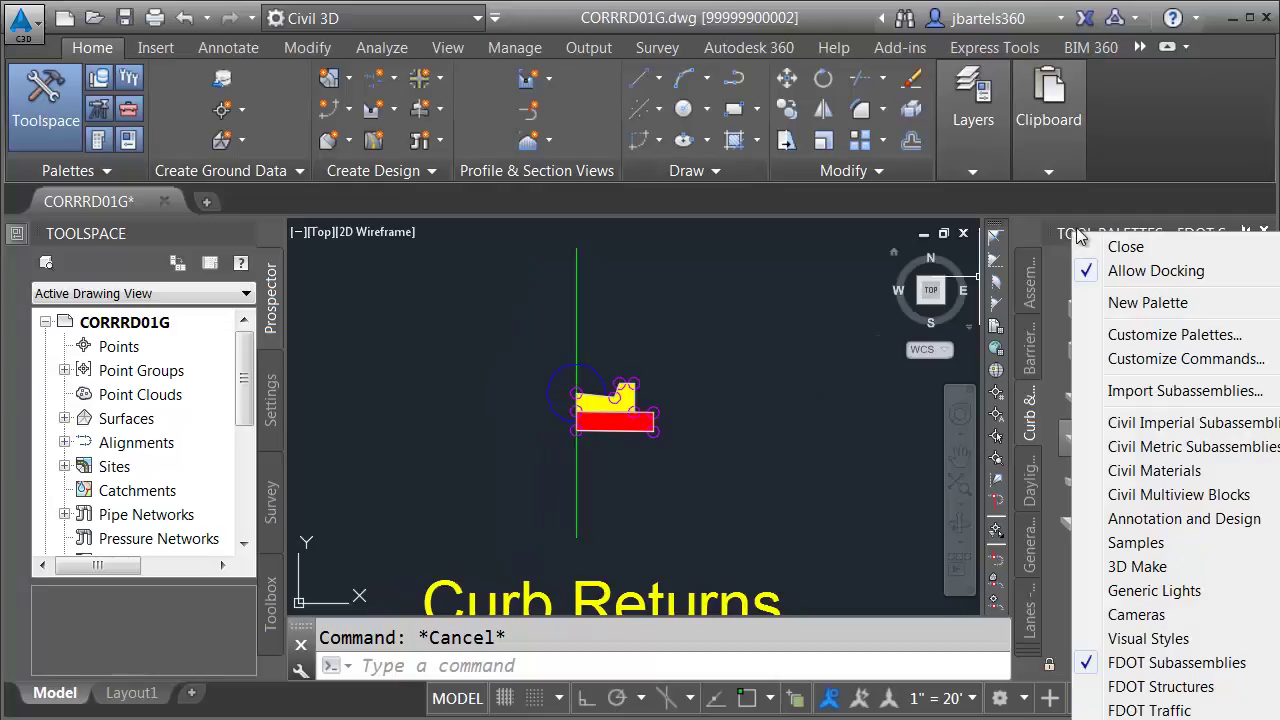
click(1118, 428)
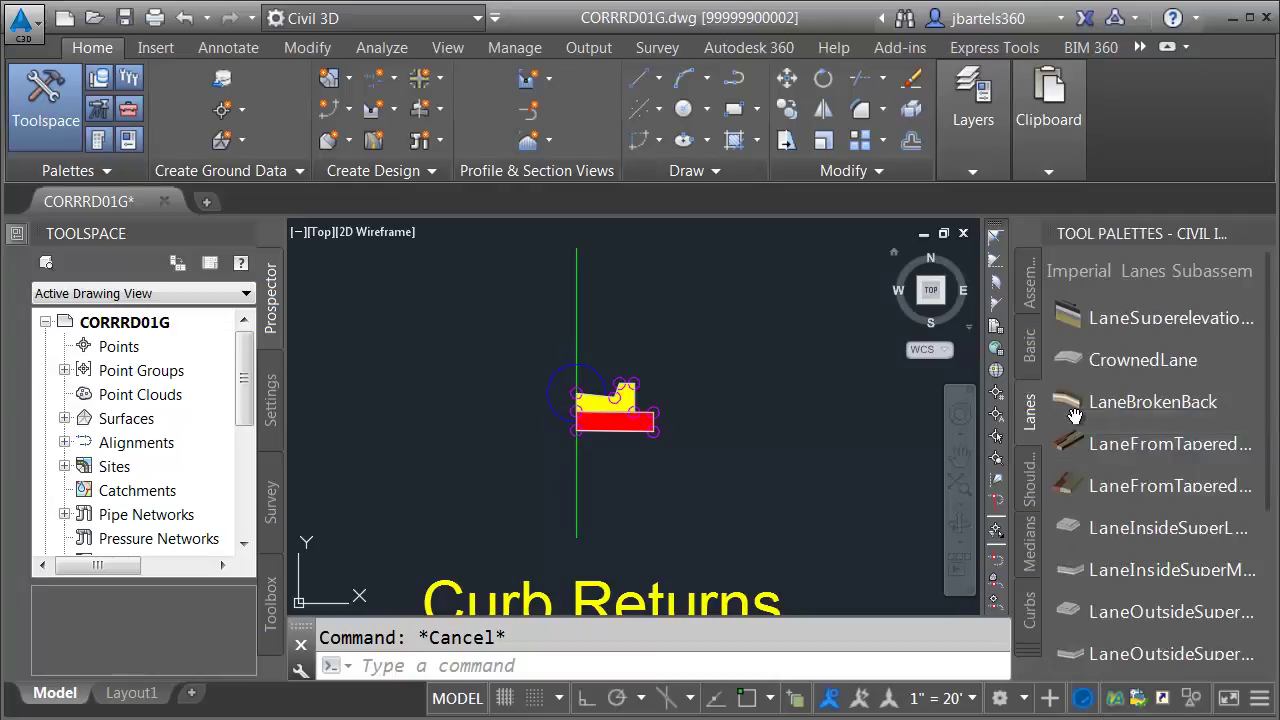
click(1073, 316)
scroll(551, 398, up, 2)
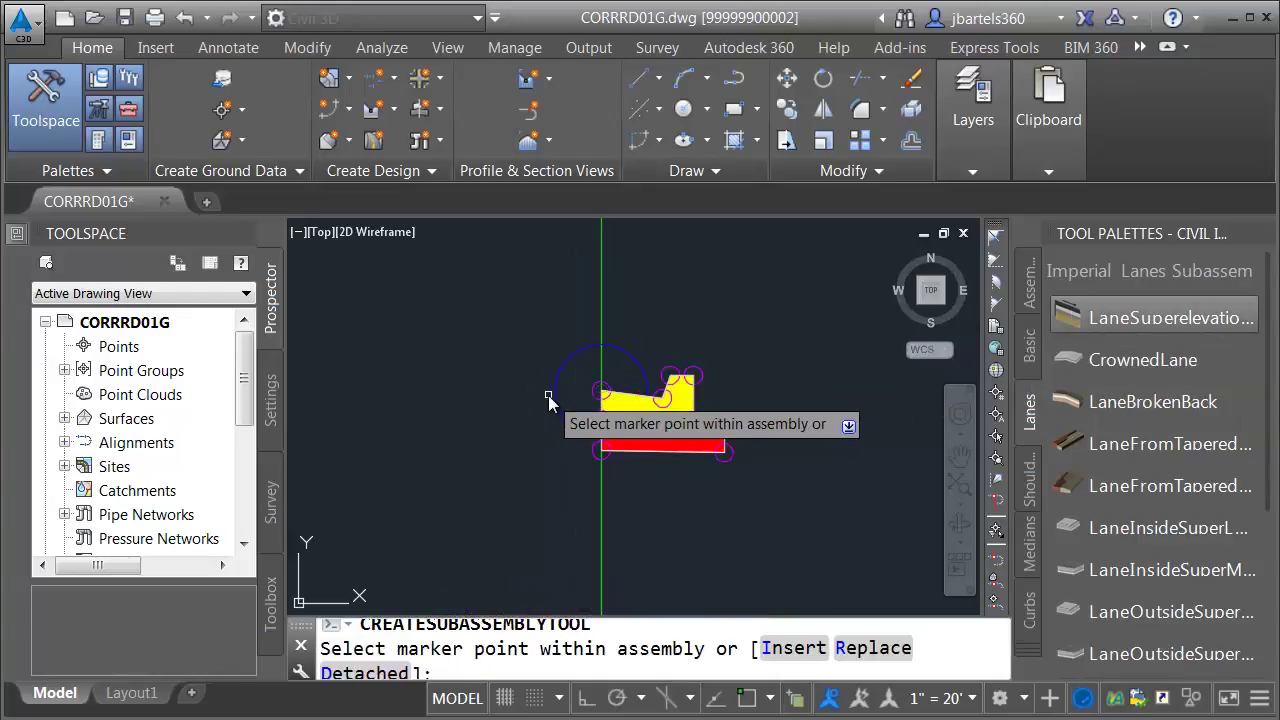
click(558, 396)
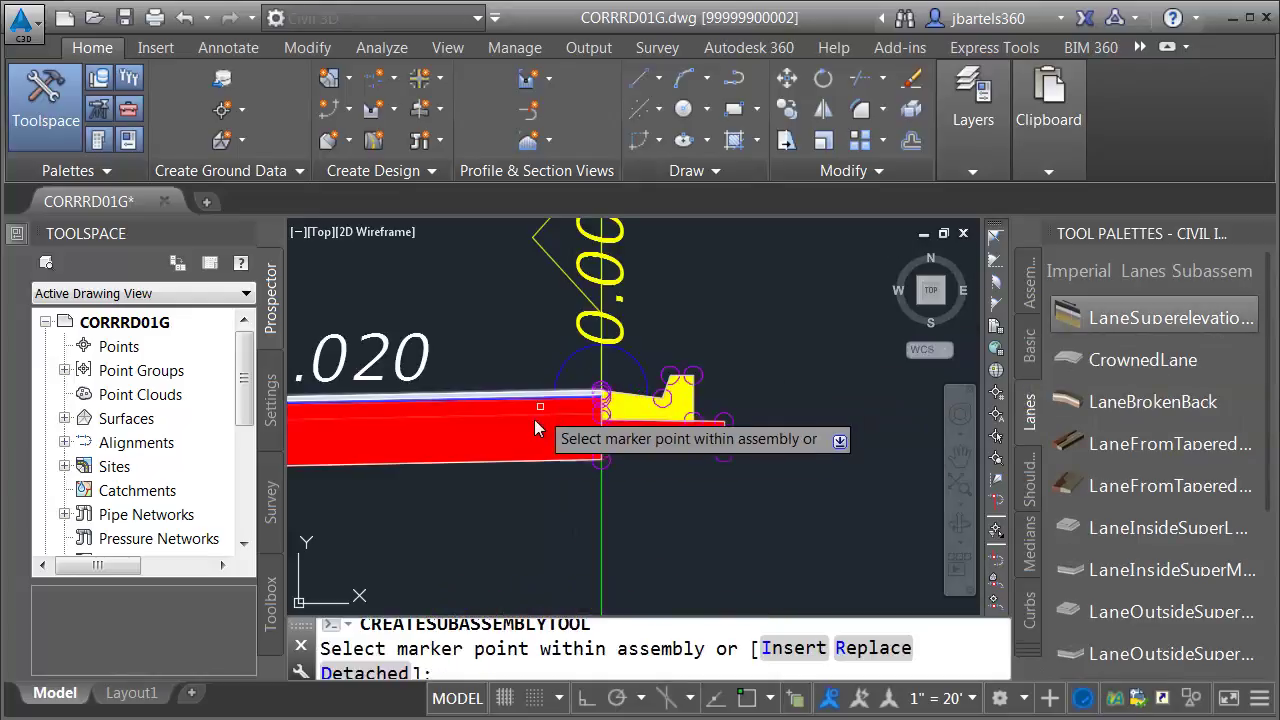
key(Escape)
scroll(560, 510, down, 3)
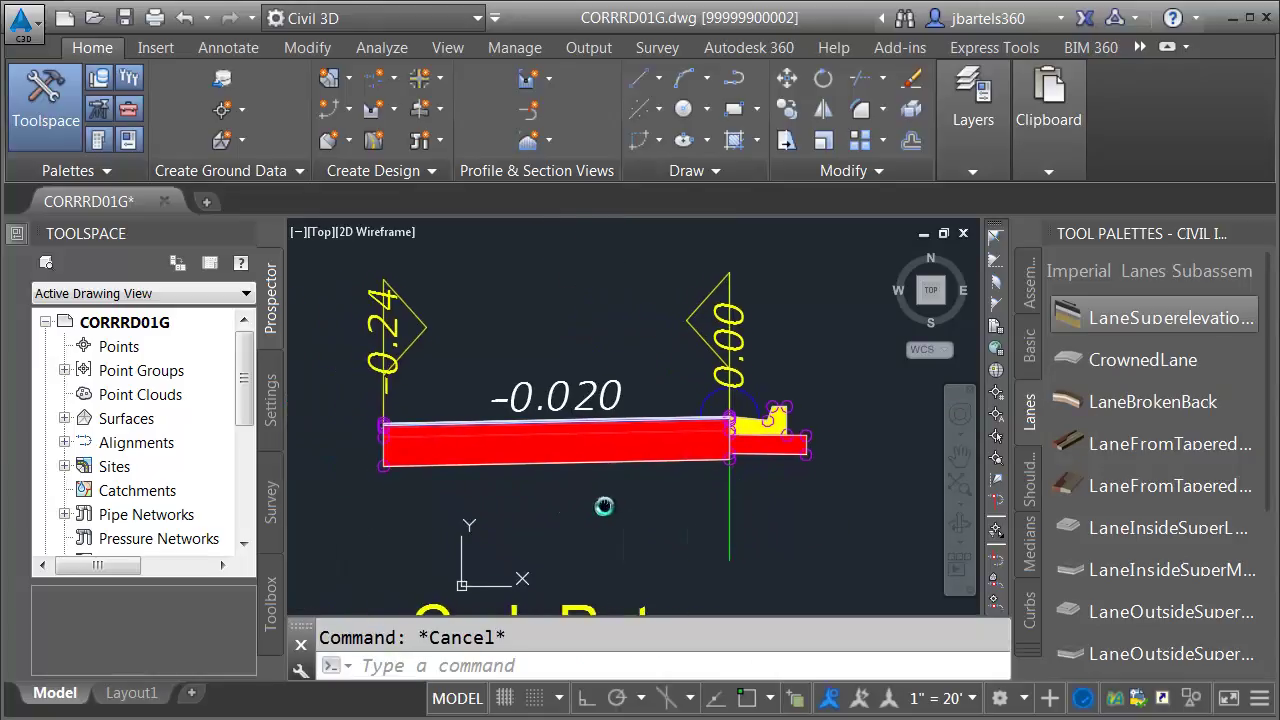
Select the new lane subassembly and show its parameters in Properties.
click(646, 508)
click(603, 464)
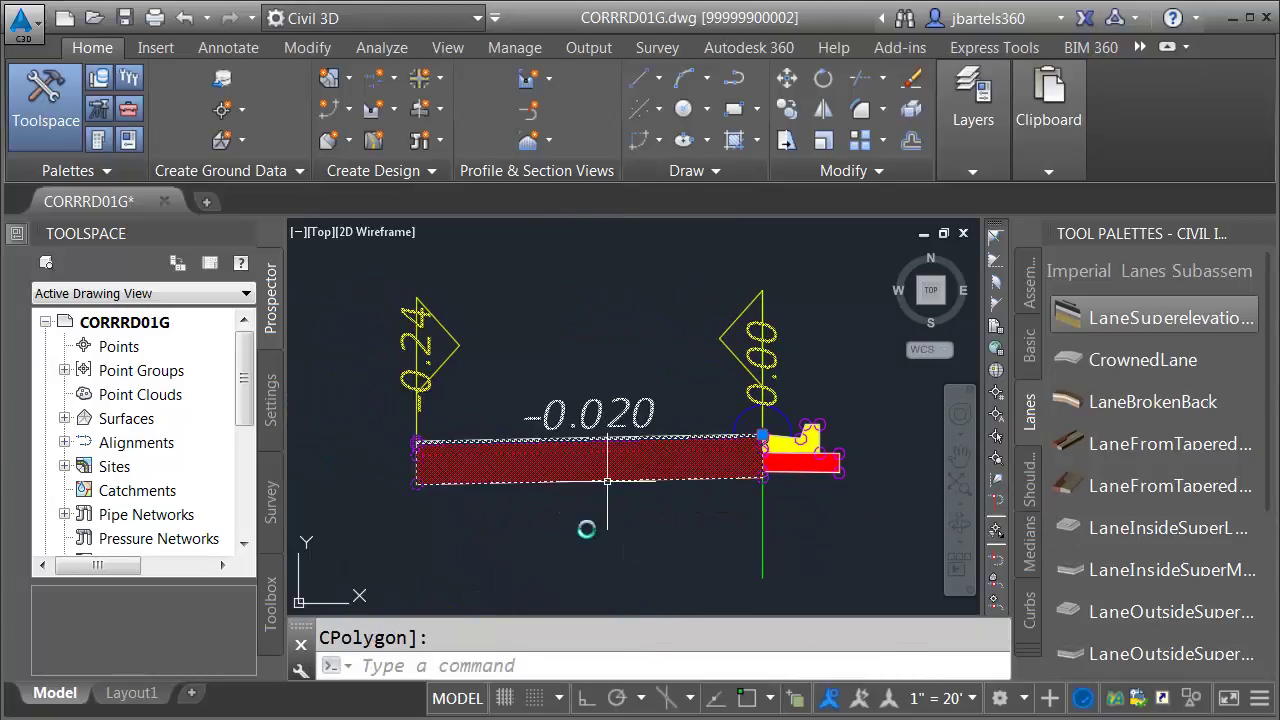
mouse_move(22, 236)
drag(65, 286, 57, 514)
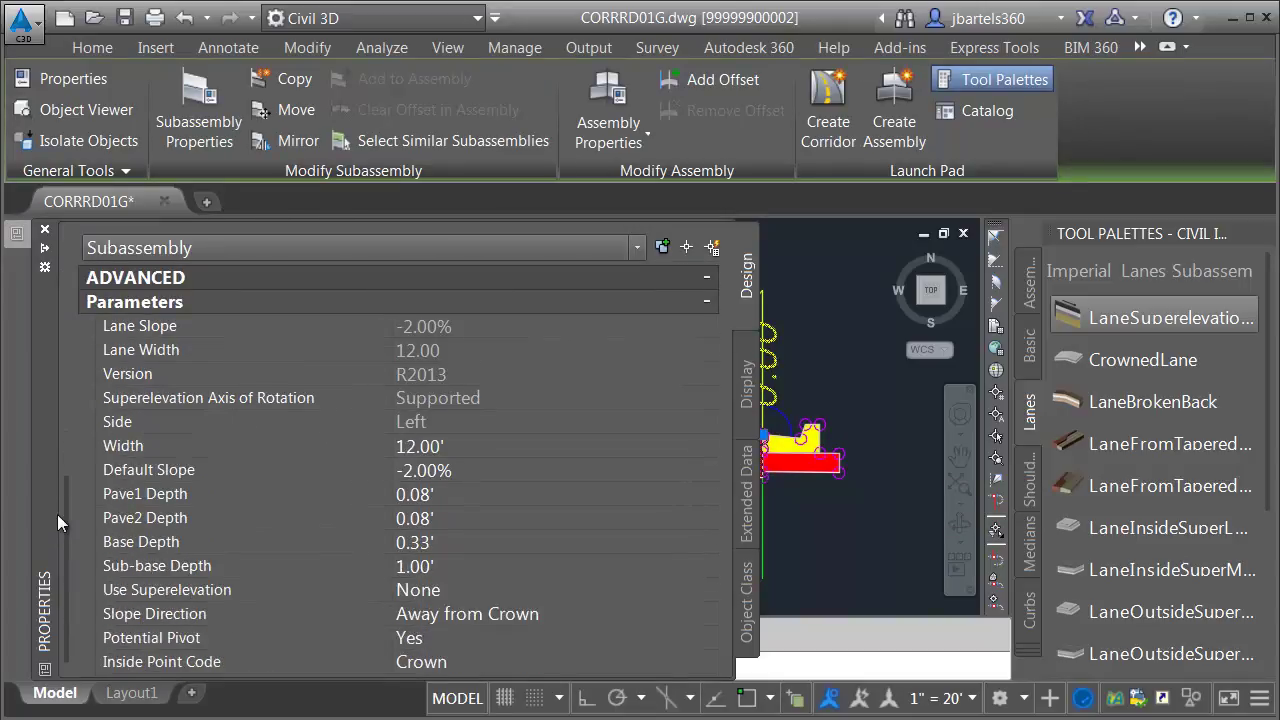
Set Pave1 and Pave2 depth 0.125, base 0.5, sub-base 0.333, and Potential Pivot No.
click(446, 494)
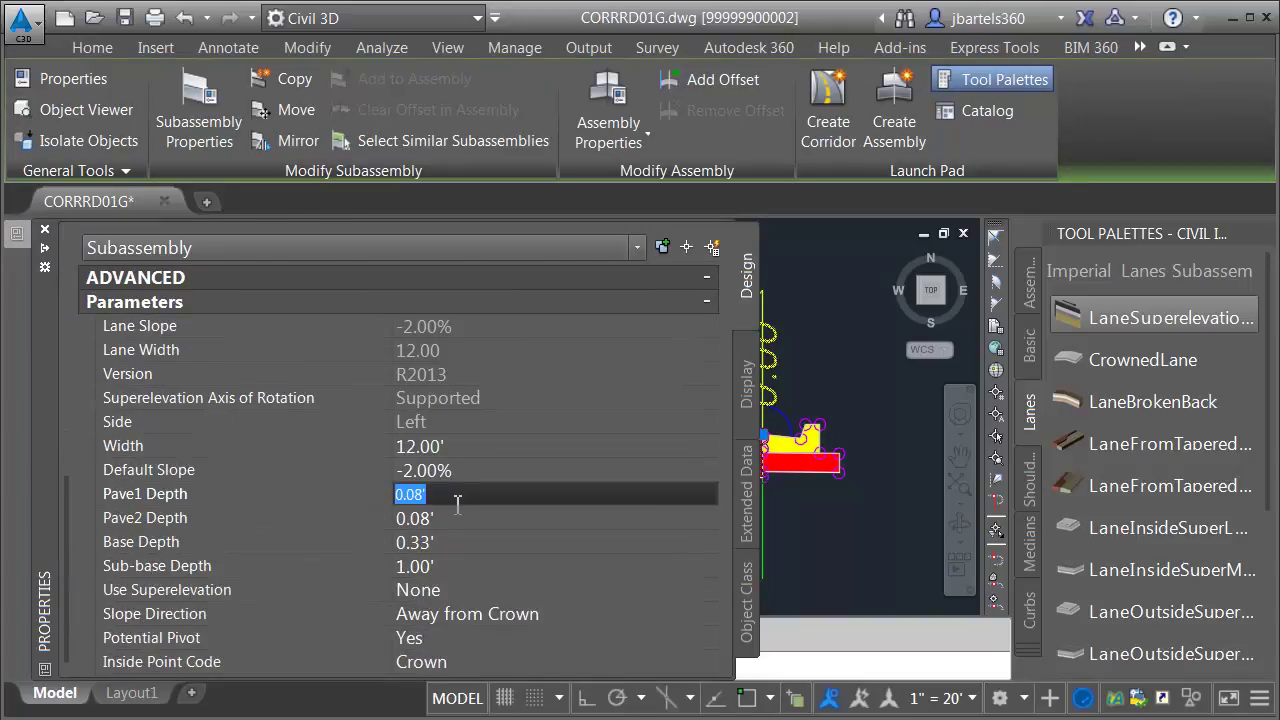
key(Tab)
text(.125)
key(Tab)
text(.5)
key(Tab)
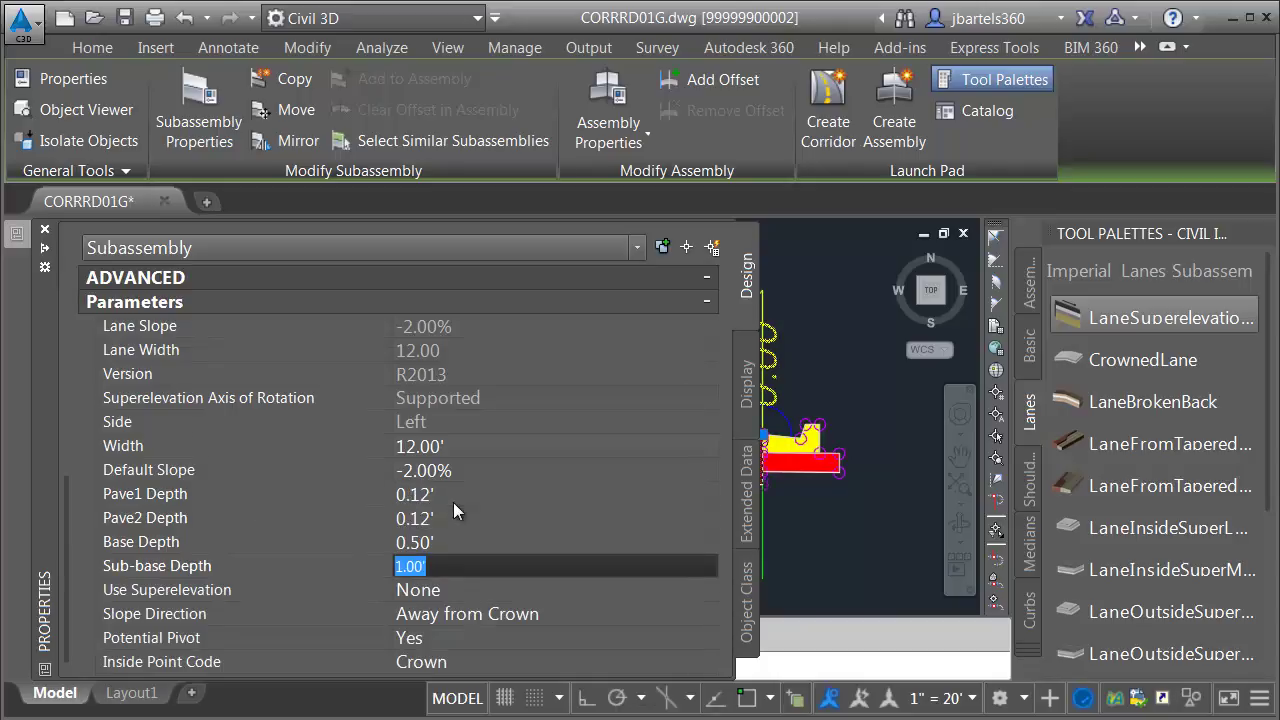
text(.333)
click(420, 640)
click(412, 684)
Rename the lane subassembly to 'Return Lane'.
drag(69, 476, 70, 226)
click(450, 300)
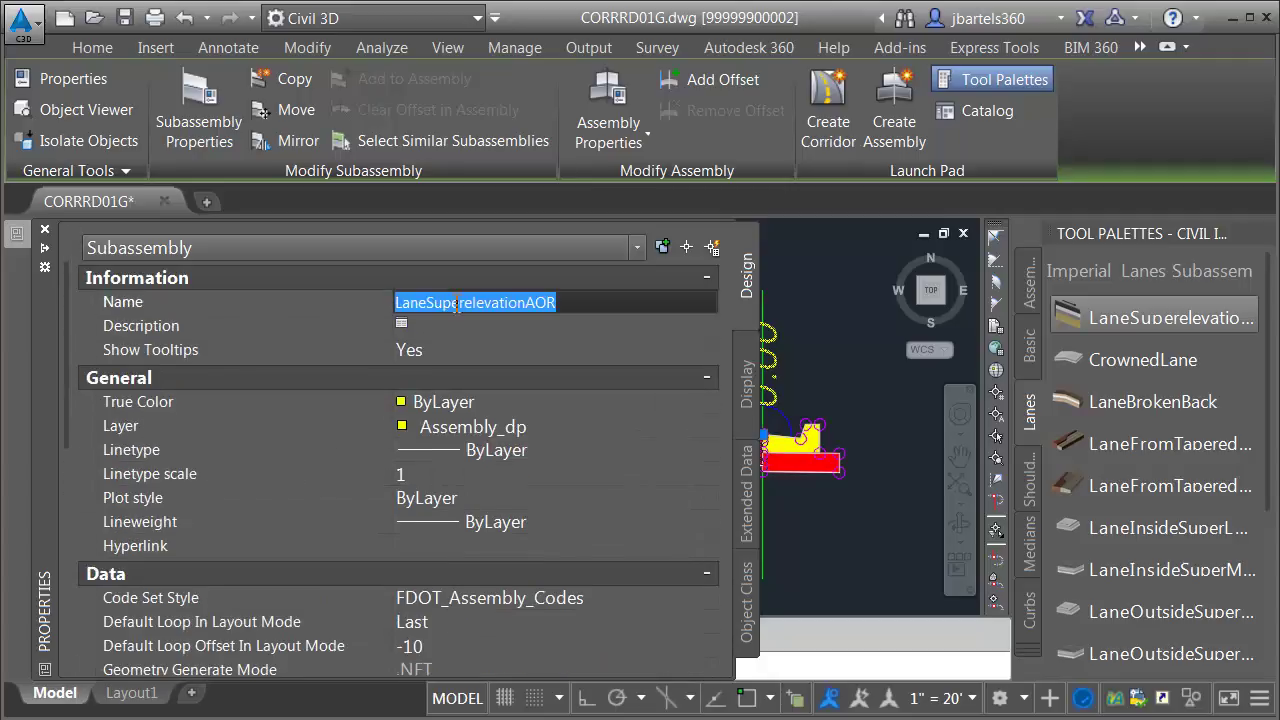
text(Return Lane)
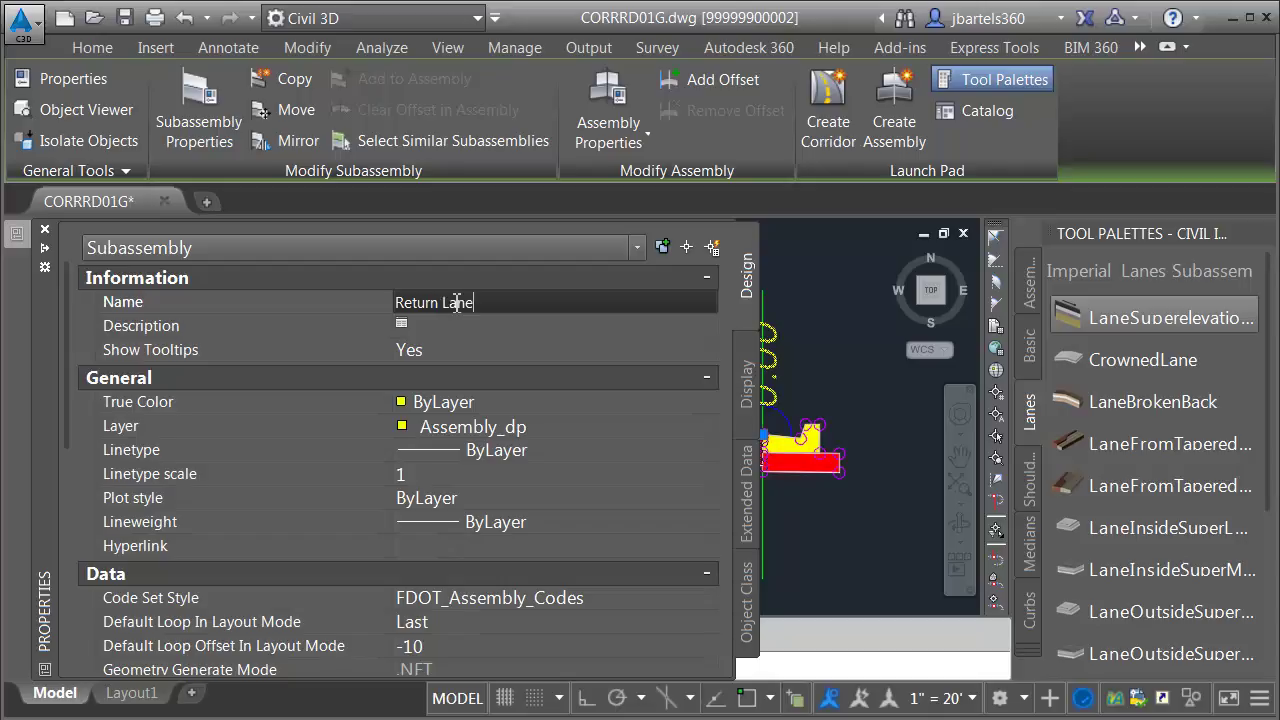
key(Return)
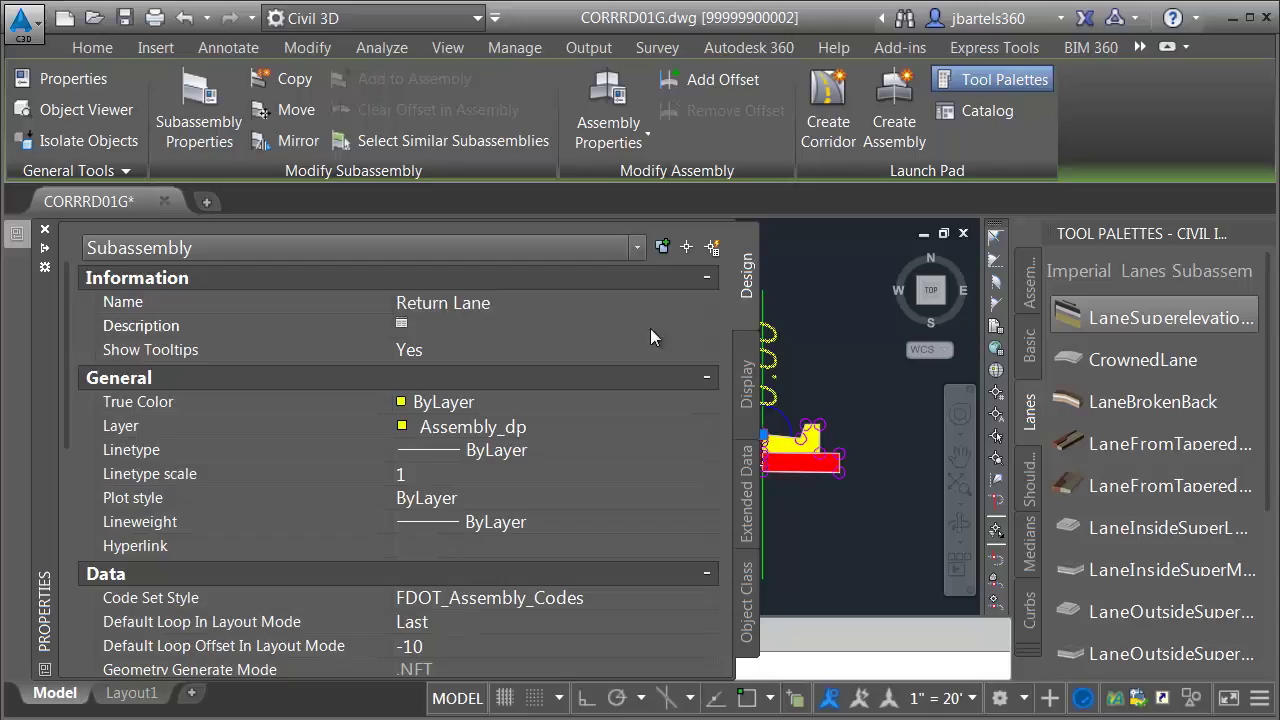
key(Escape)
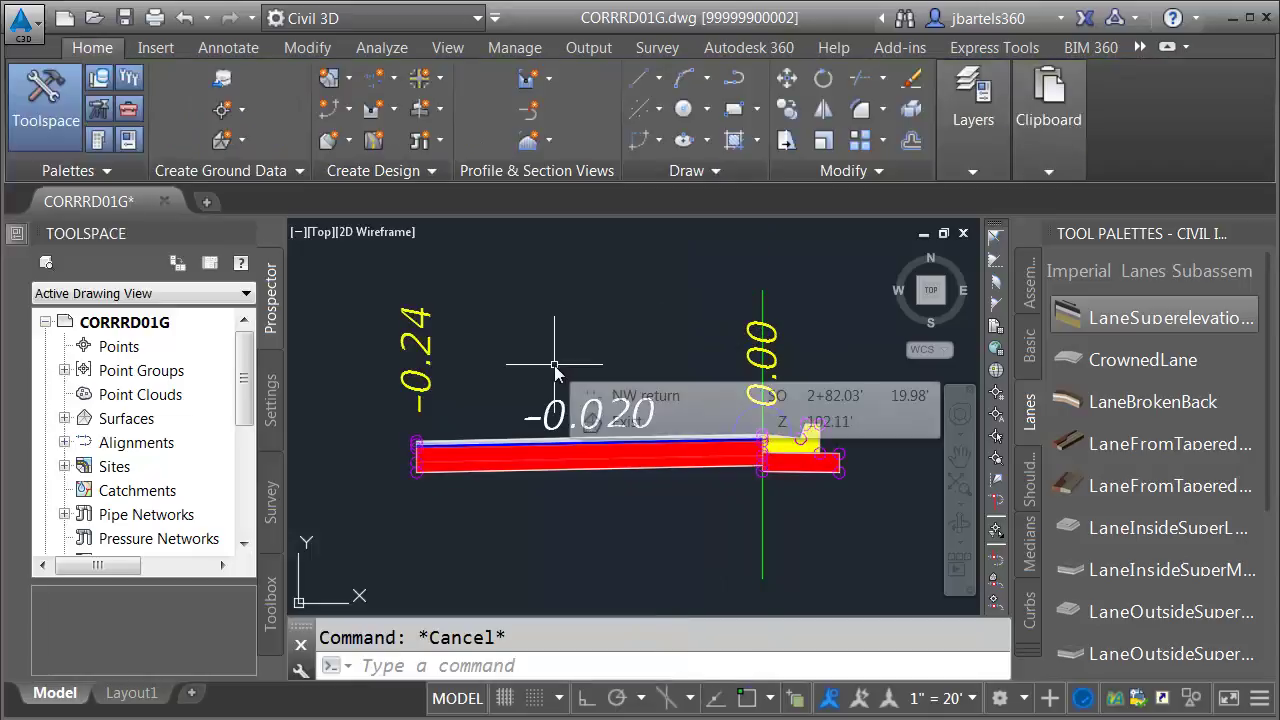
Zoom out and pan over the intersection, then zoom into the northwest curb return curve.
scroll(555, 370, down, 4)
mouse_move(688, 432)
middle_down()
mouse_move(563, 431)
mouse_move(503, 386)
middle_up()
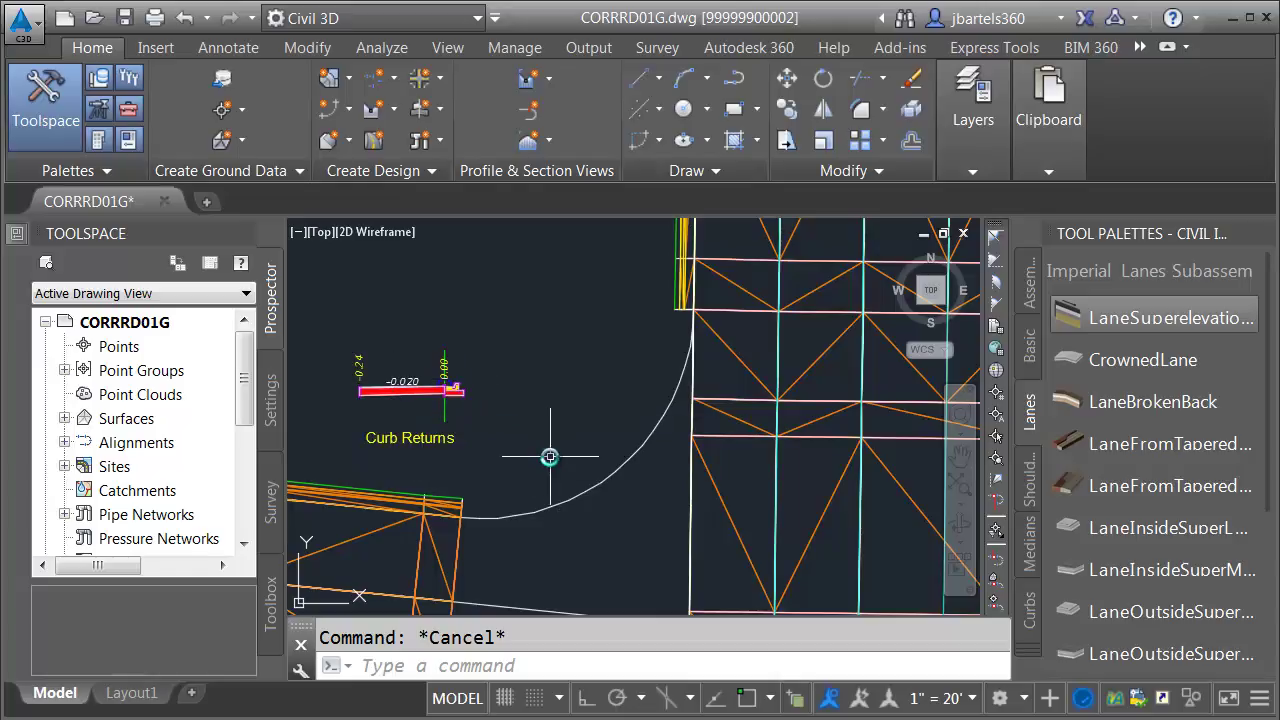
middle_drag(549, 457, 532, 350)
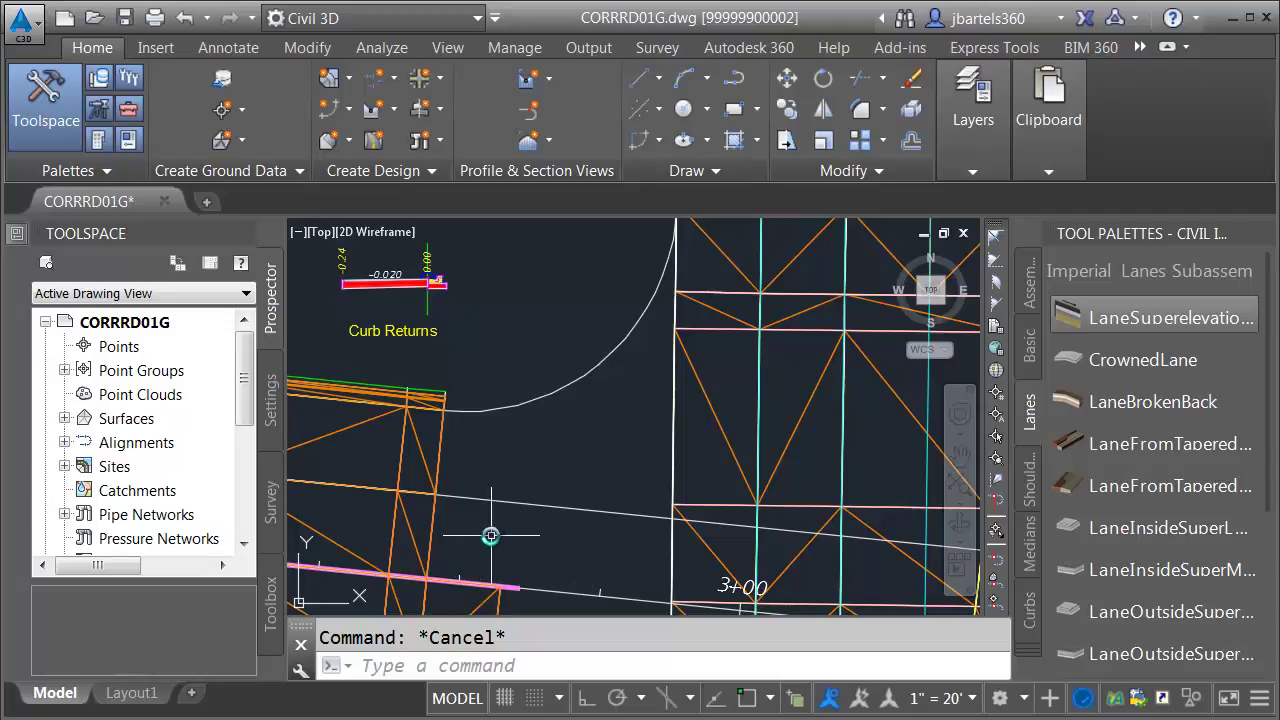
scroll(500, 523, down, 5)
middle_drag(555, 441, 553, 391)
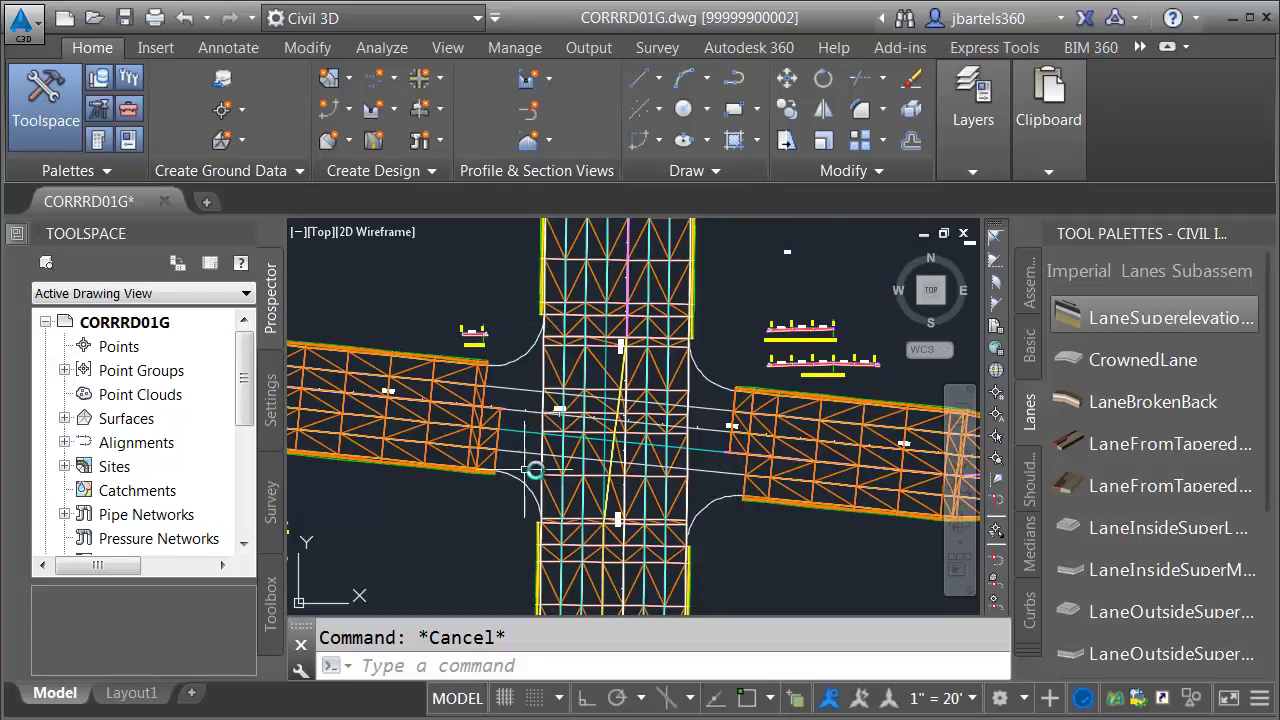
scroll(493, 329, up, 2)
scroll(497, 340, up, 4)
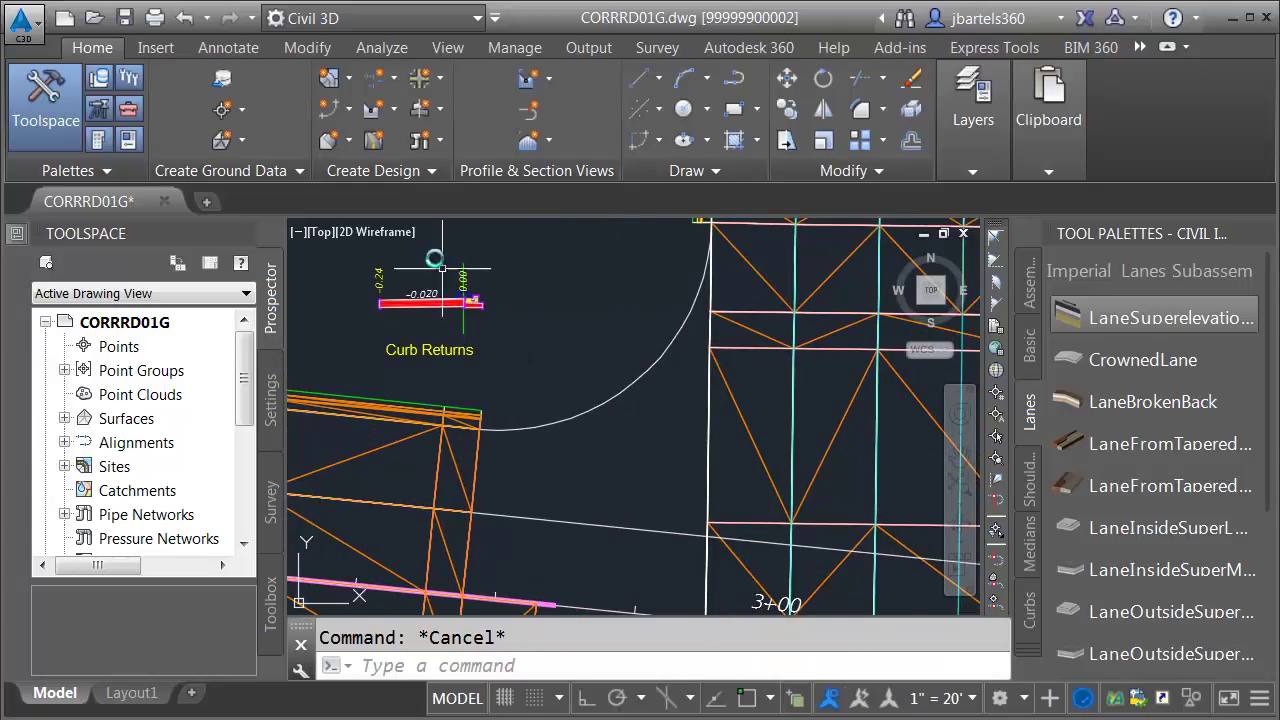
Create corridor 'Secondary St. WEST BLEND' on the NW return alignment using the Curb Returns assembly.
click(372, 141)
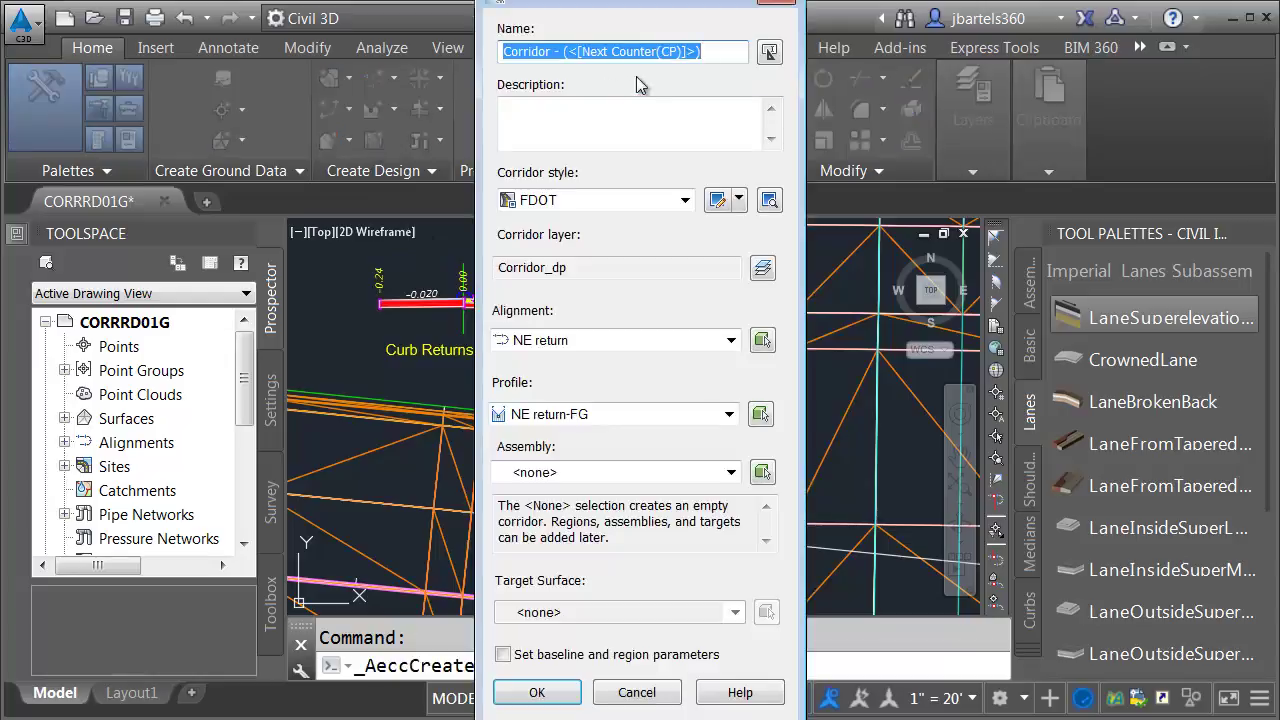
text(Secondary St. WEST BLEND)
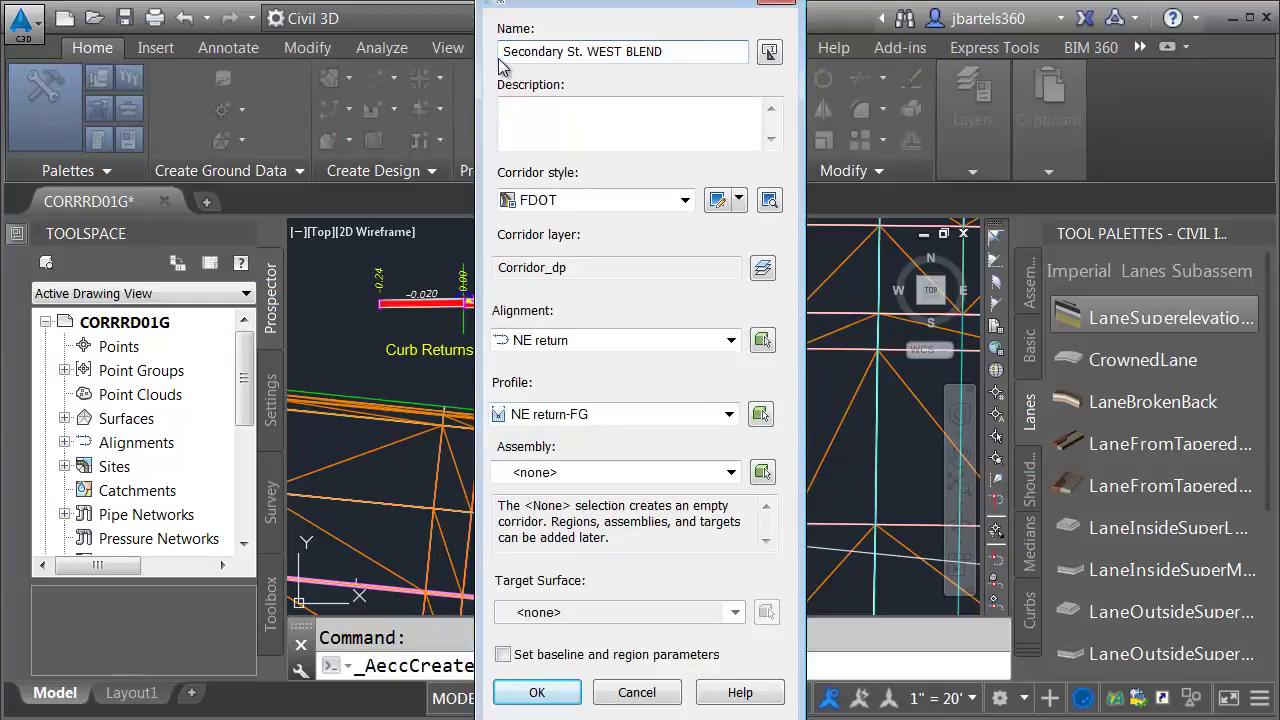
click(521, 341)
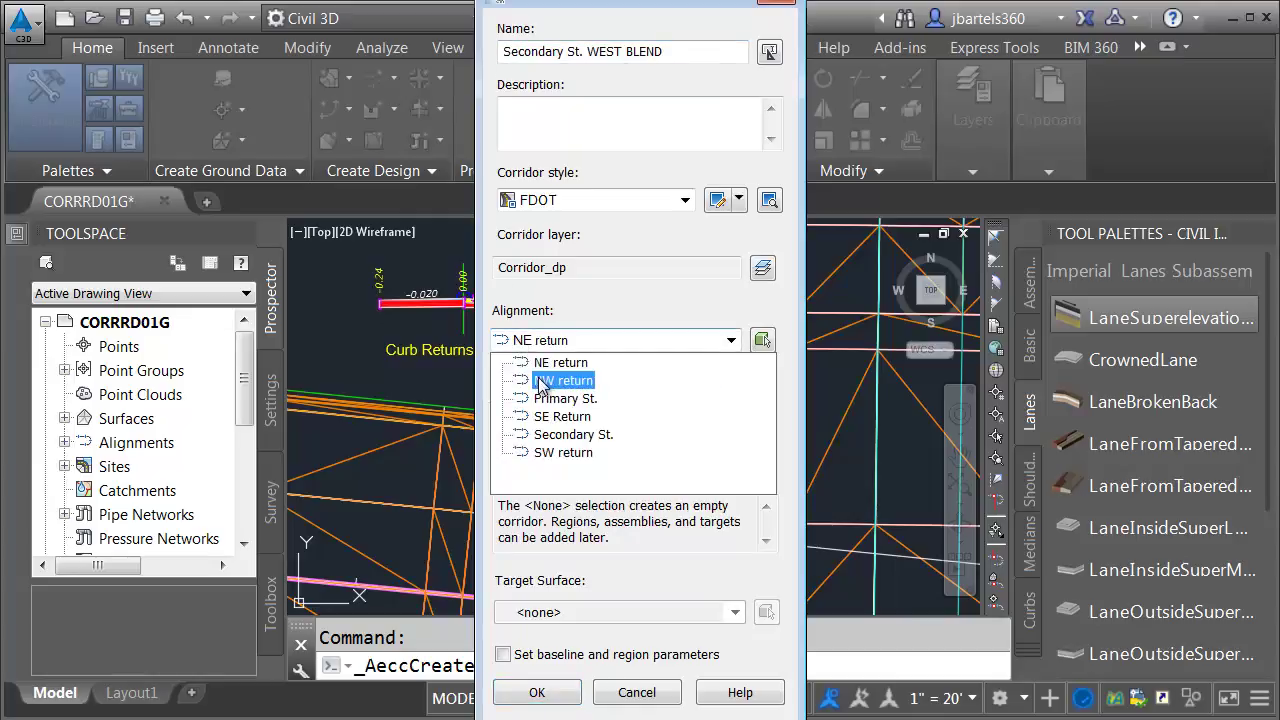
click(540, 380)
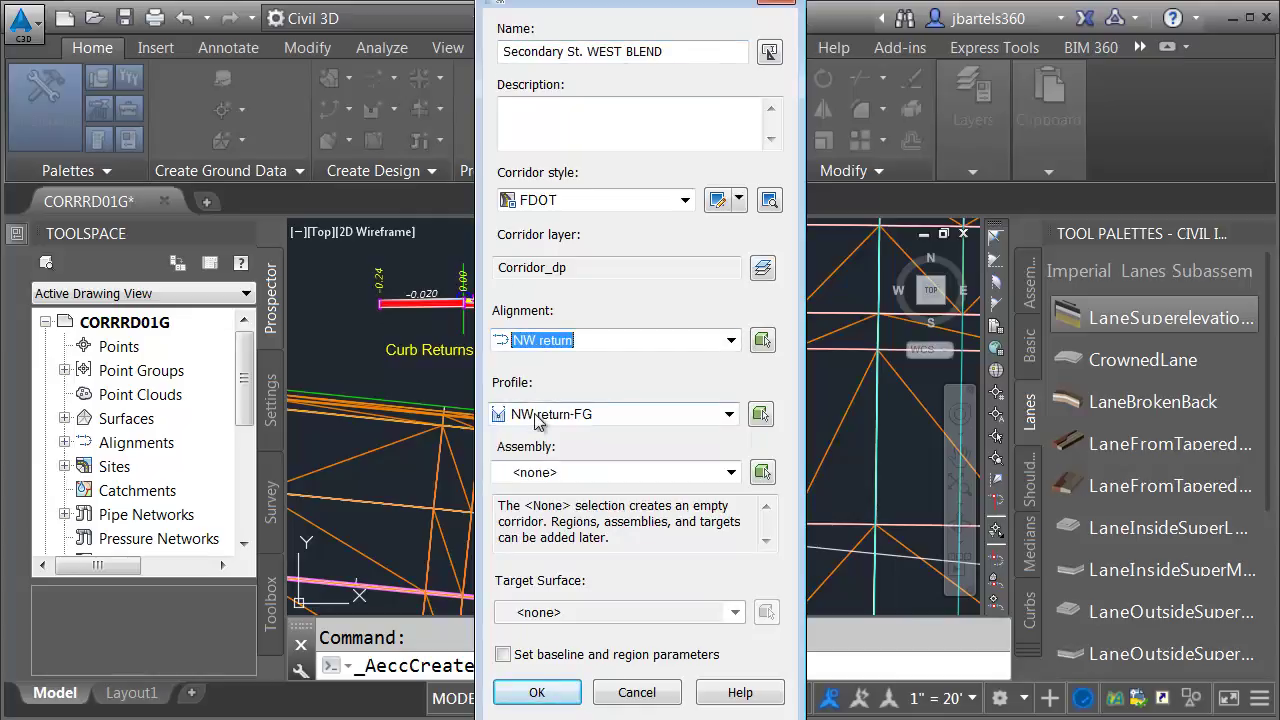
click(536, 472)
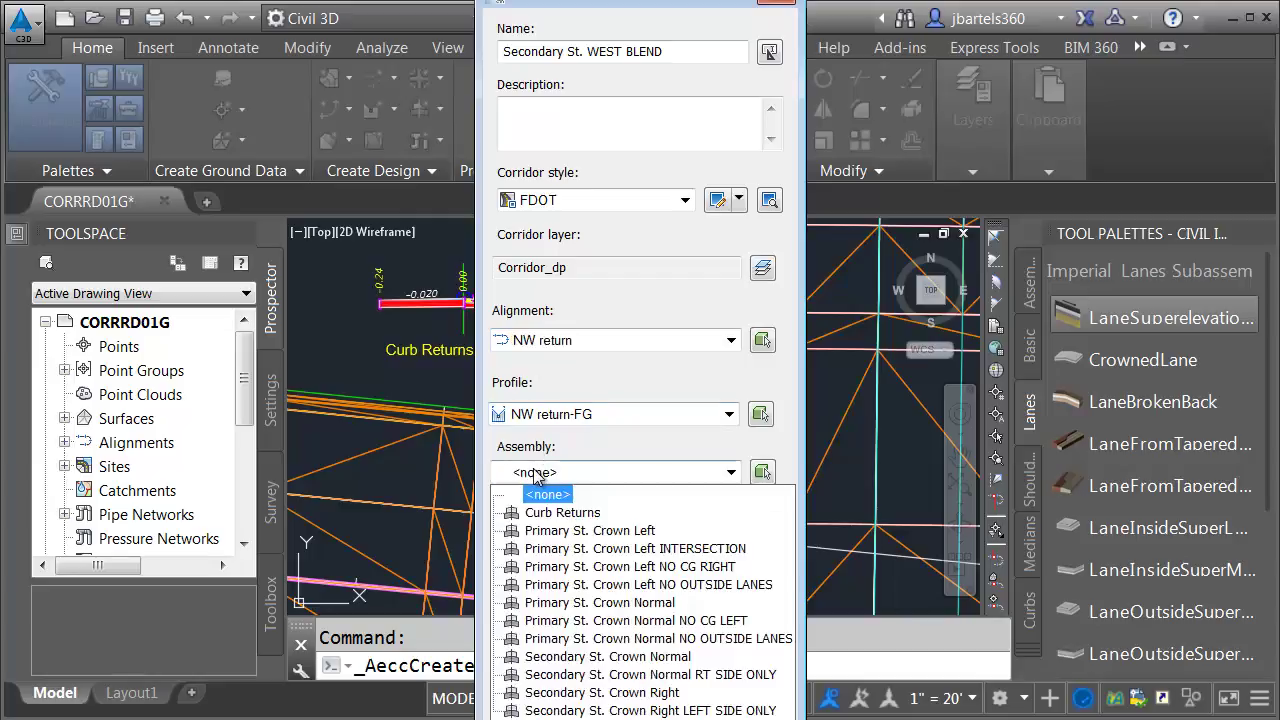
click(545, 511)
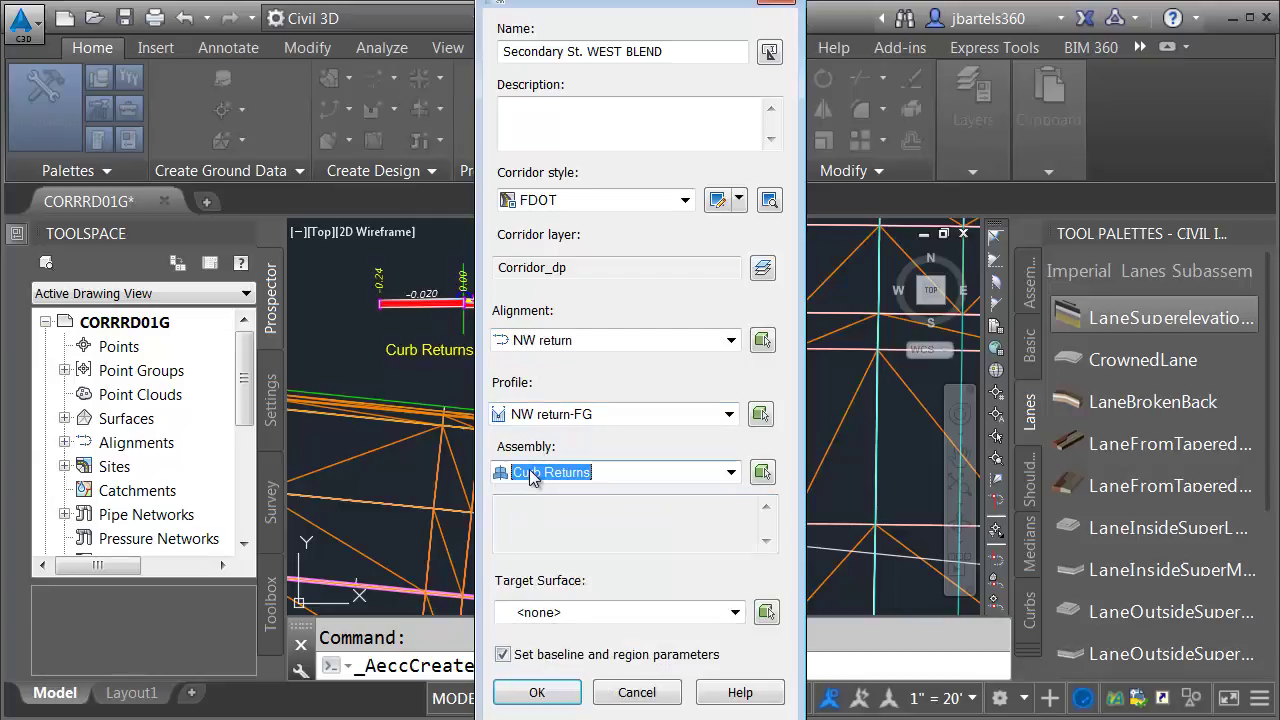
click(533, 693)
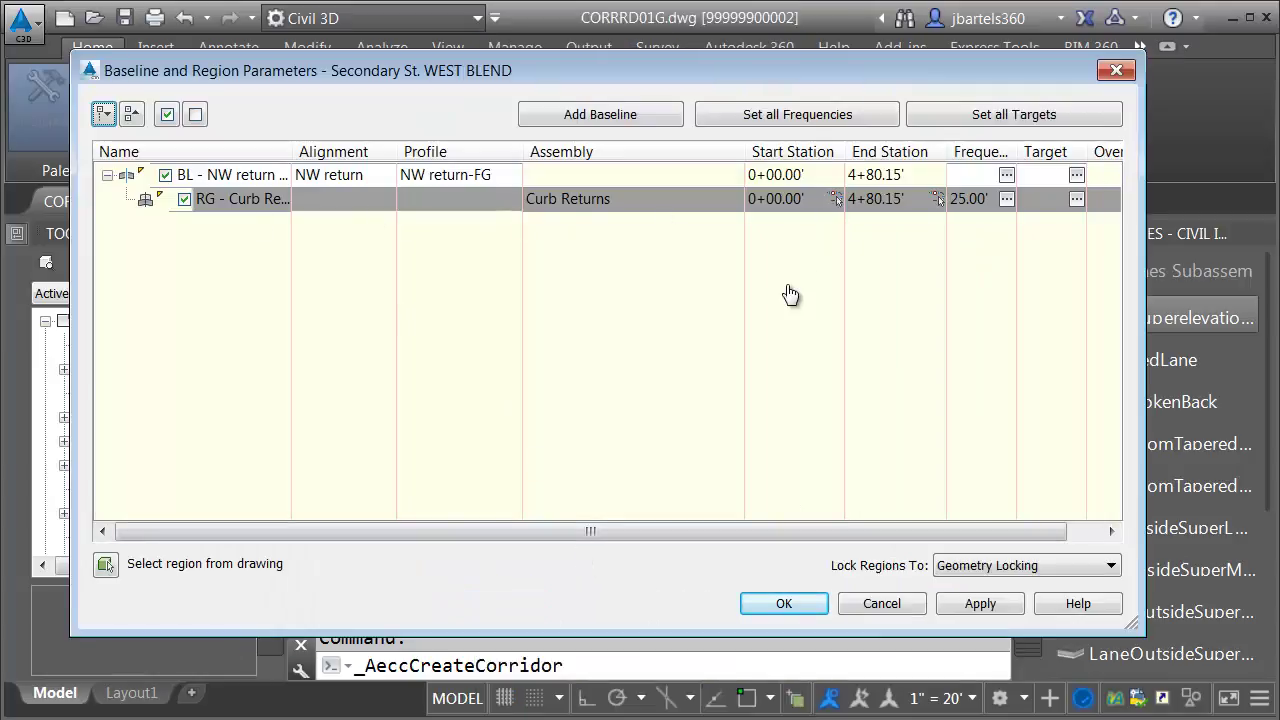
Start the Curb Returns region at station 2+20.70' by snapping to the curve's endpoint.
click(835, 199)
scroll(760, 275, up, 4)
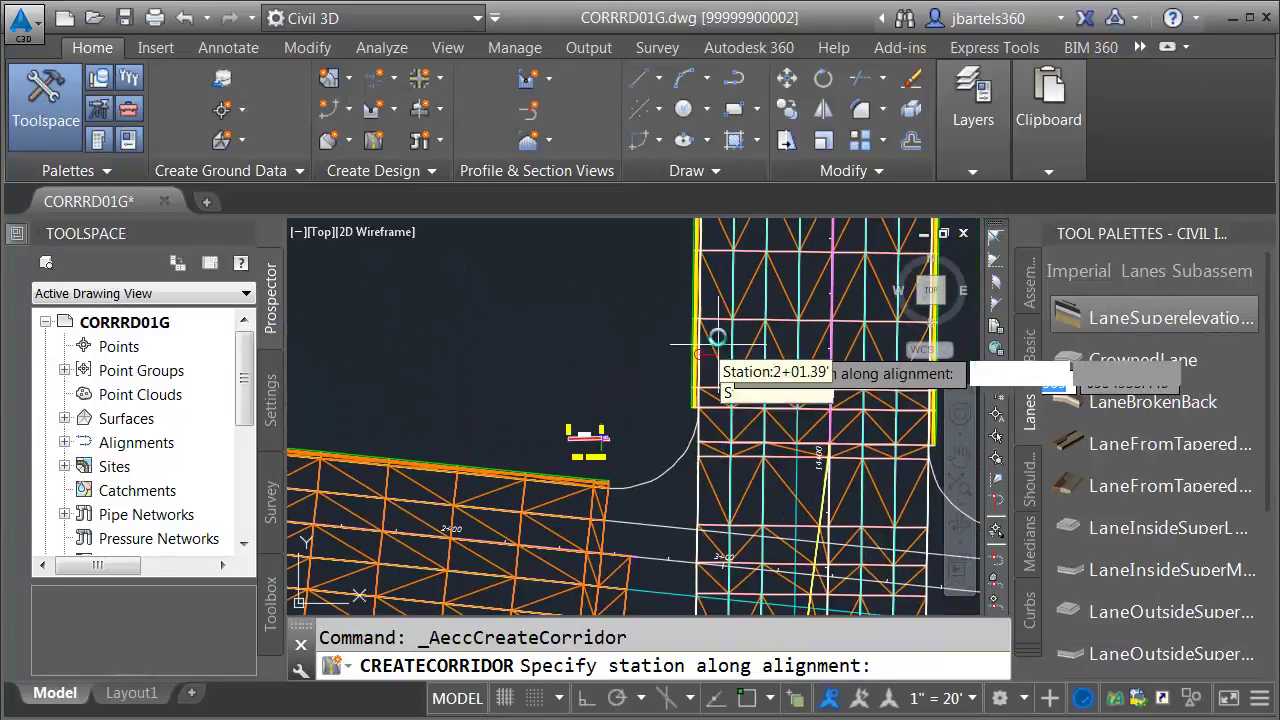
scroll(697, 427, up, 3)
shift+right_click(694, 432)
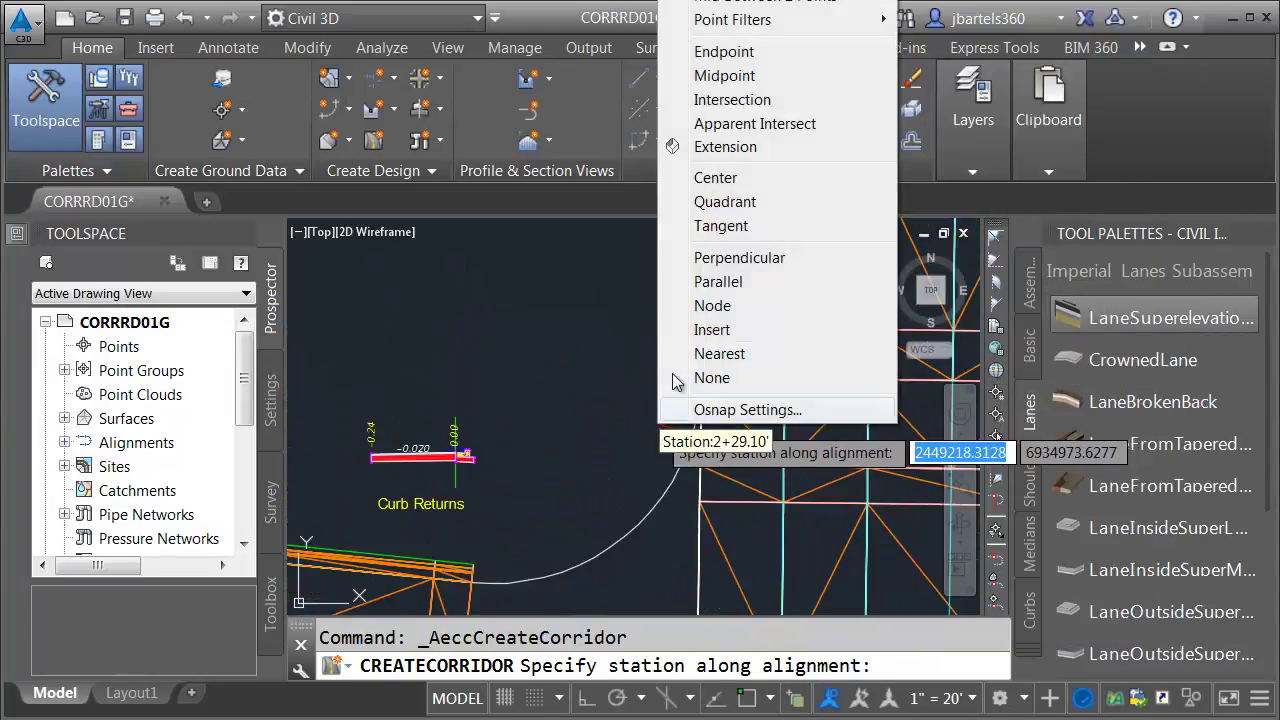
click(718, 52)
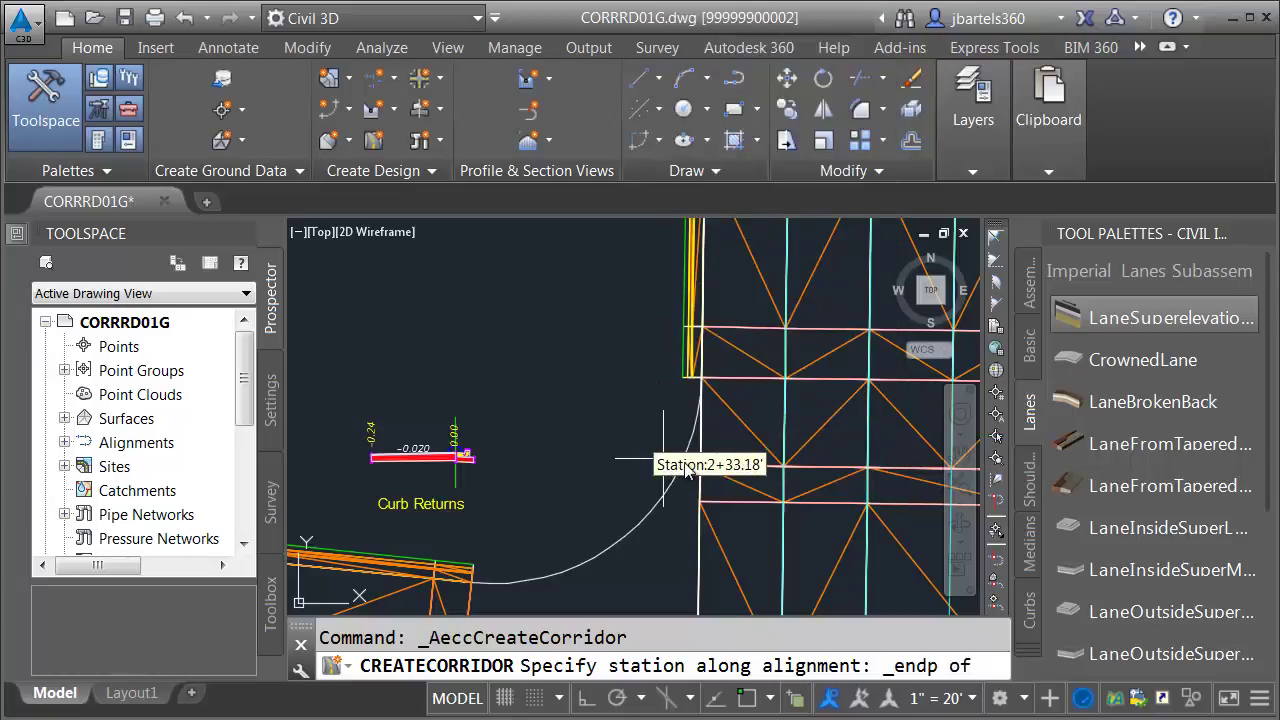
click(651, 434)
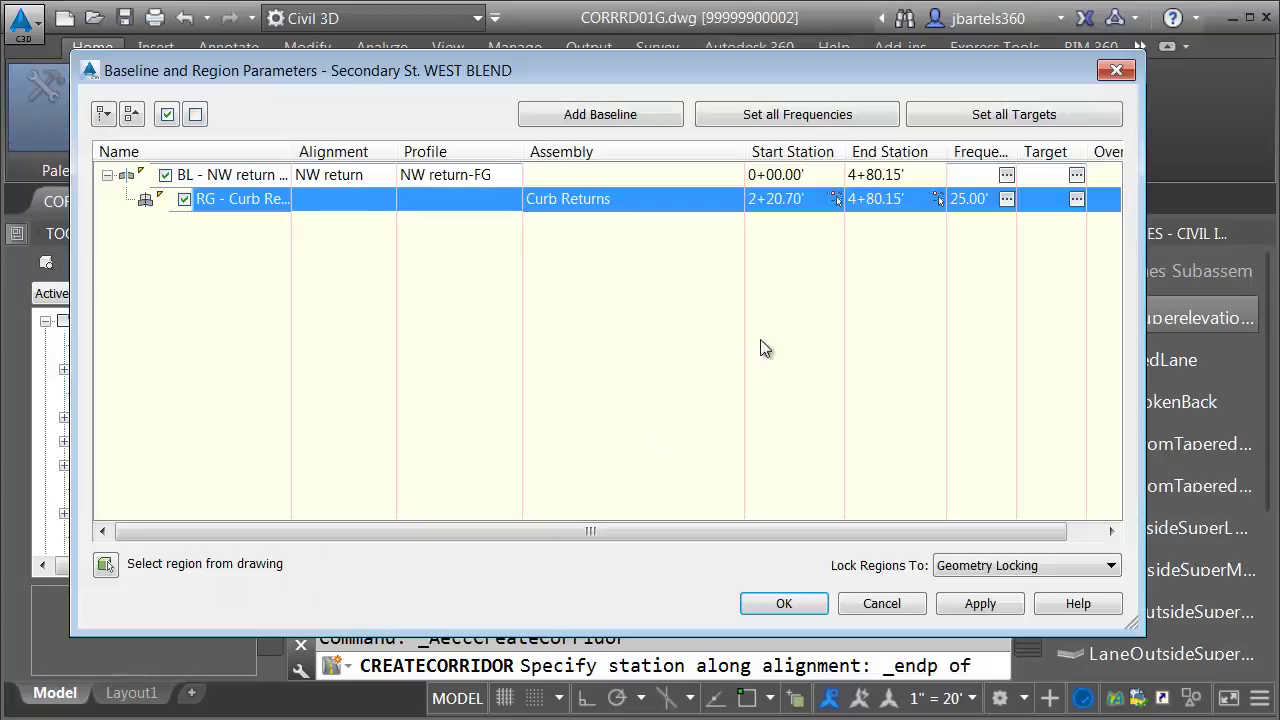
End the region at station 2+70.44' on the other curve endpoint and open its frequency settings.
click(938, 198)
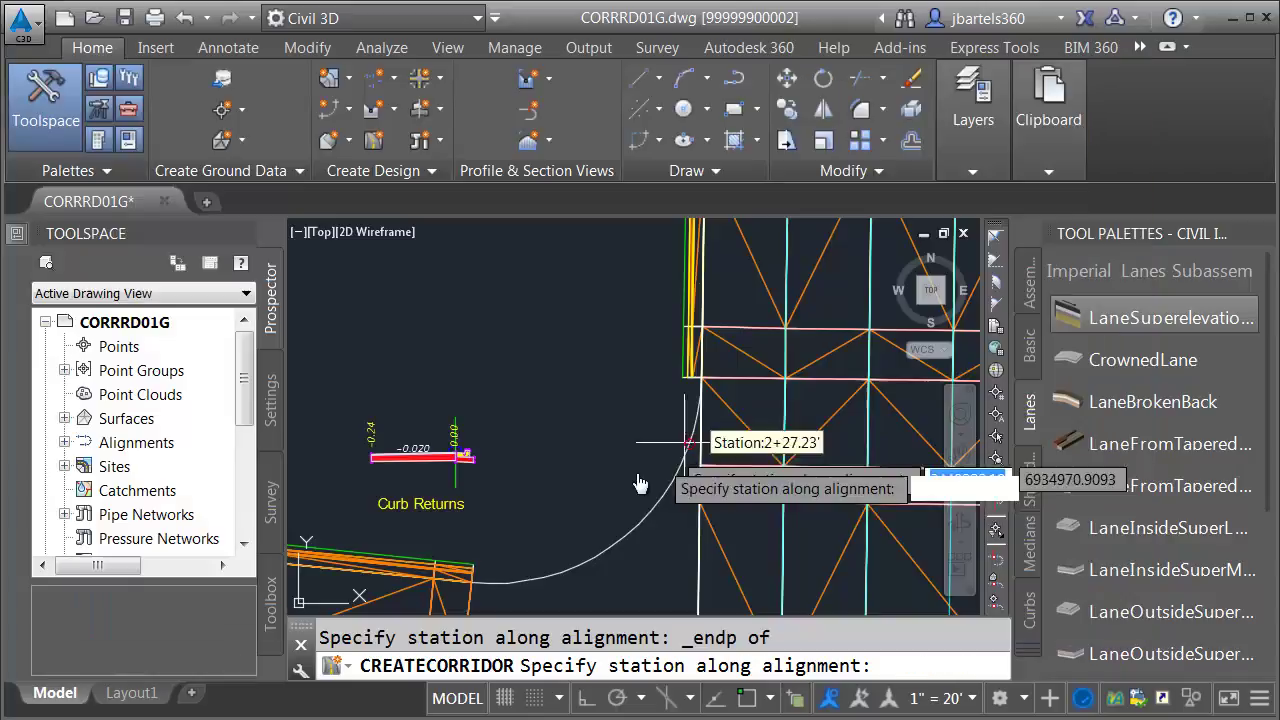
shift+right_click(528, 570)
click(591, 168)
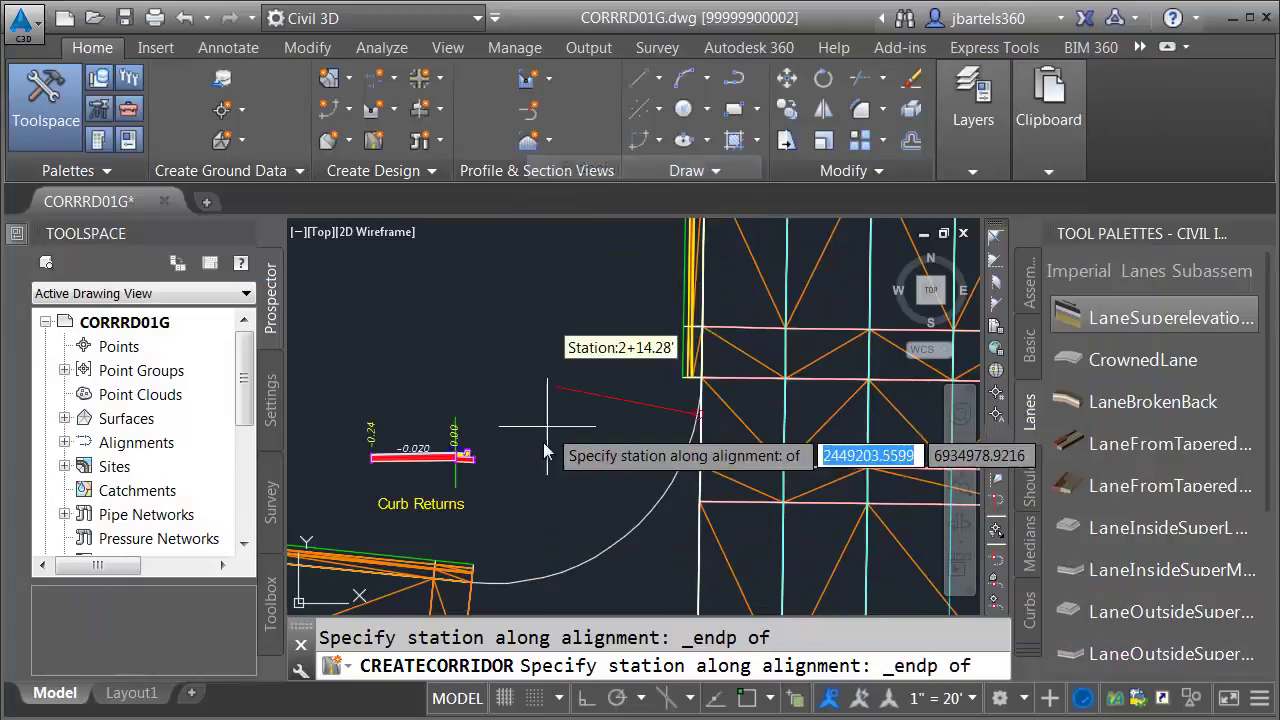
click(533, 483)
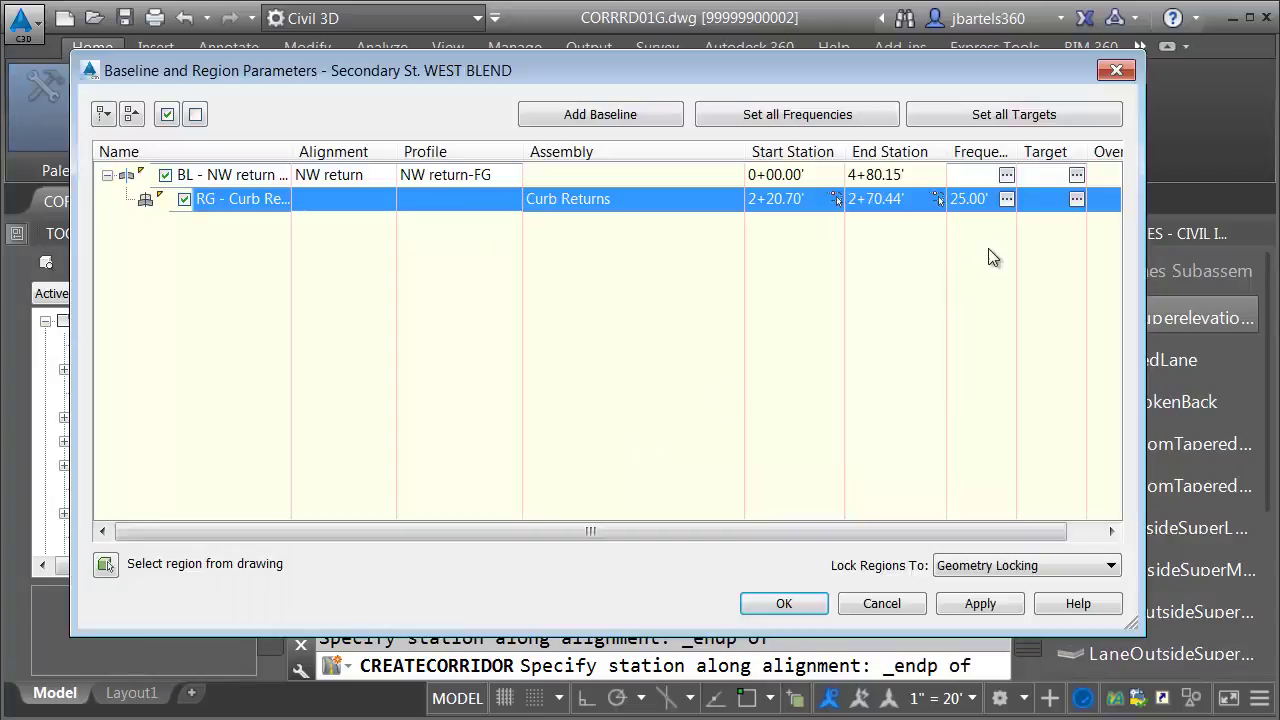
click(1006, 199)
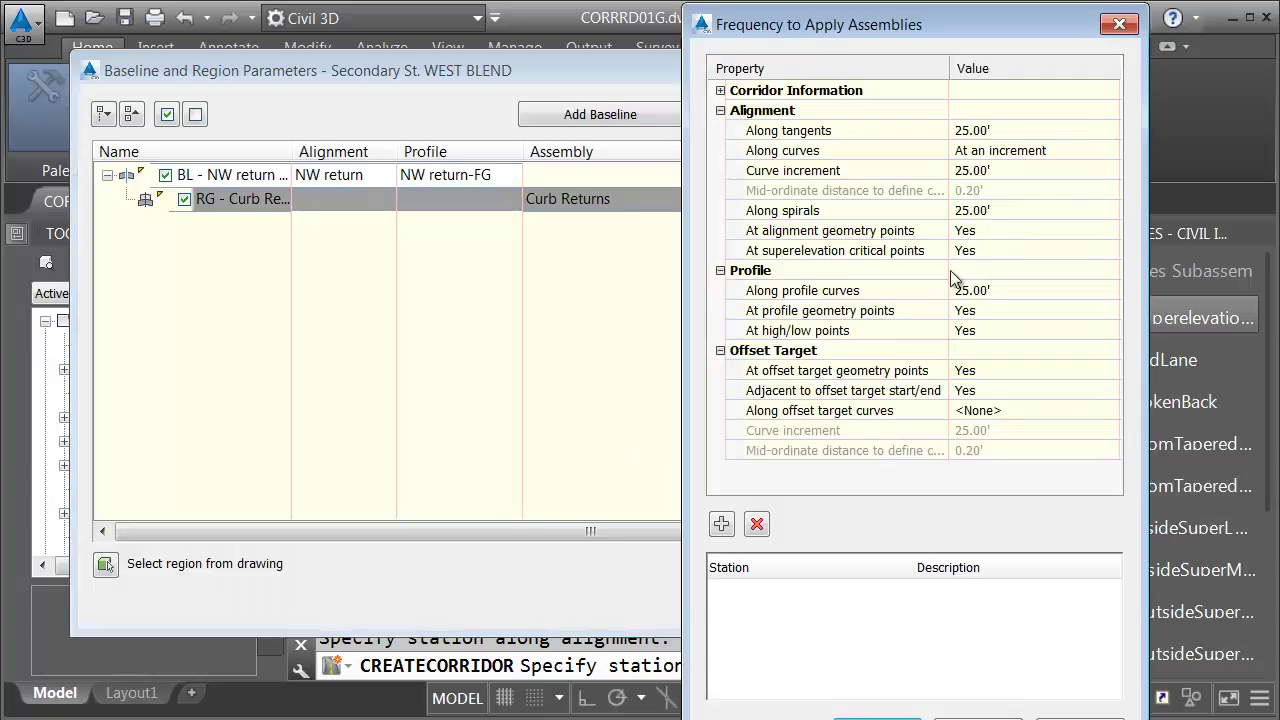
Set the curve increment to 3, accept both dialogs, and rebuild the corridor.
click(972, 172)
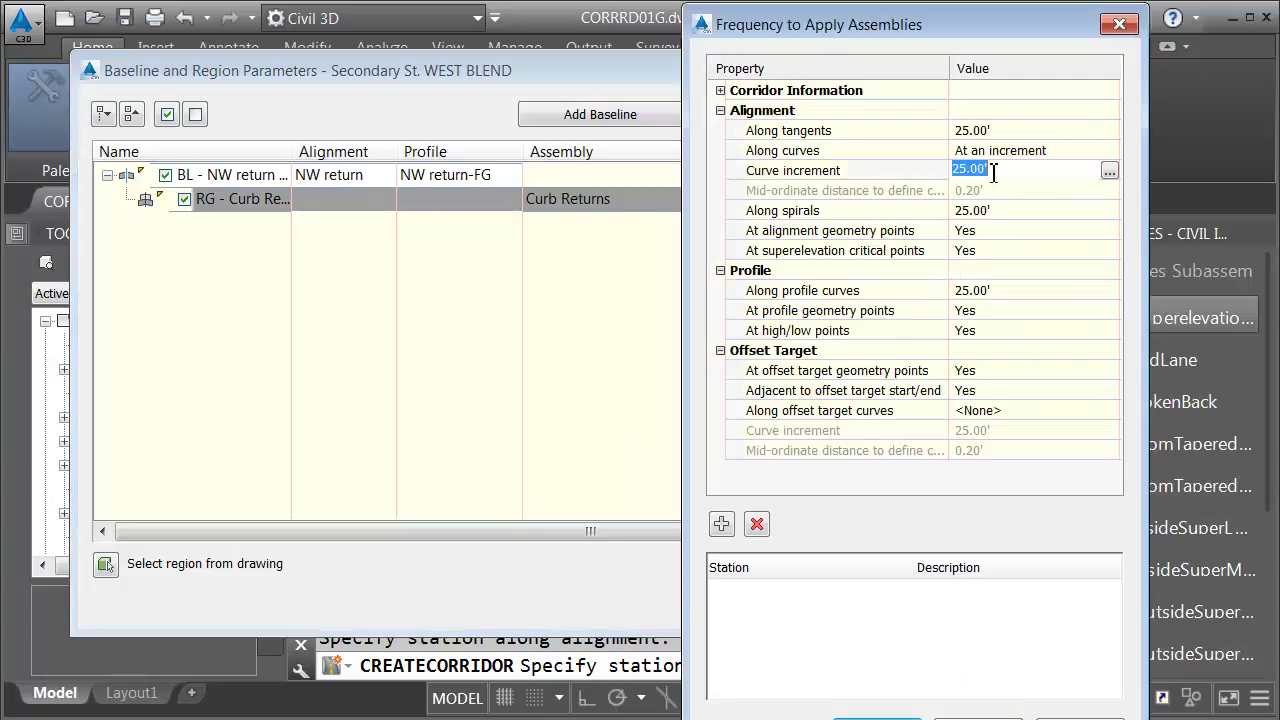
text(3)
click(868, 716)
click(783, 603)
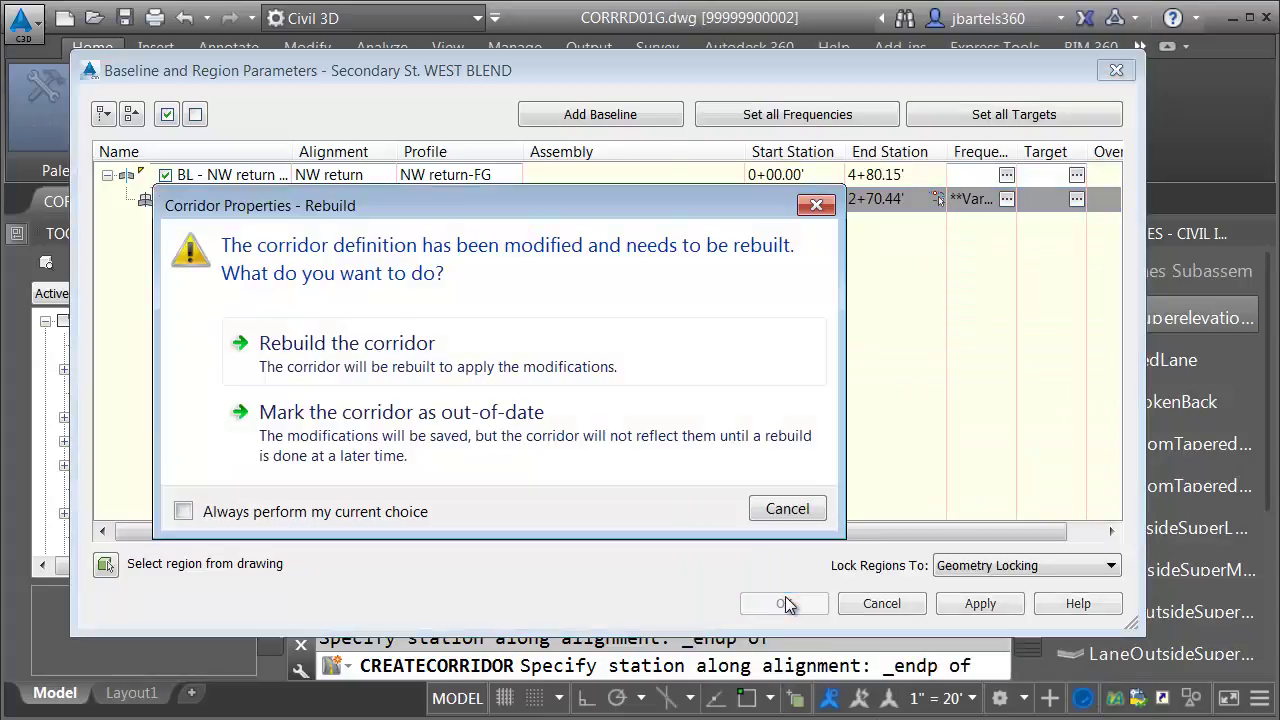
click(462, 352)
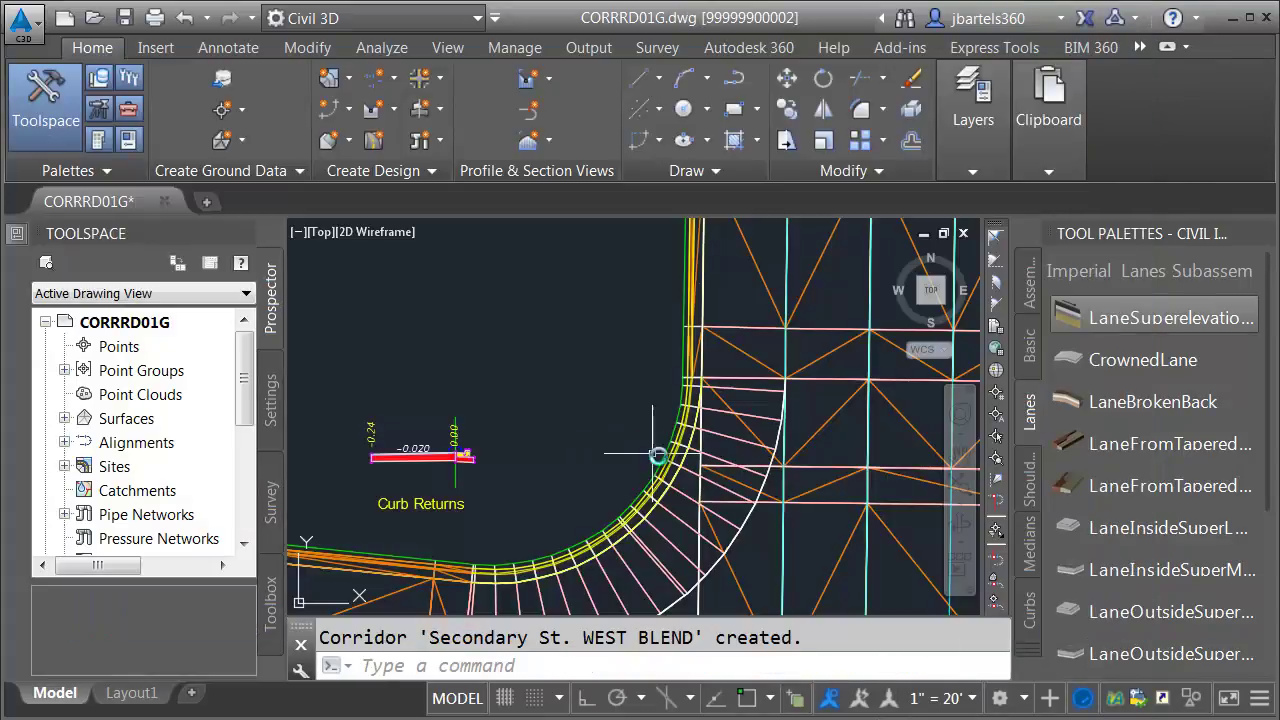
Review the rebuilt corridor around the northwest curb return and select it.
middle_drag(700, 522, 722, 422)
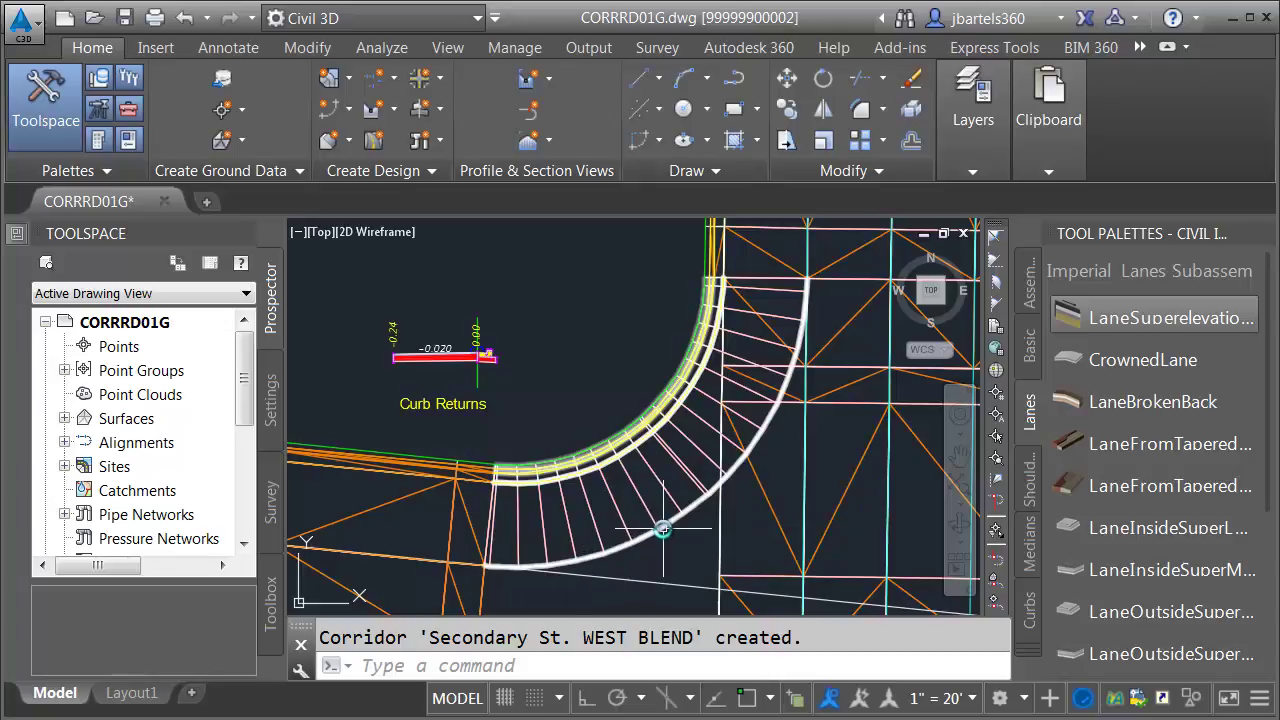
middle_drag(663, 527, 668, 483)
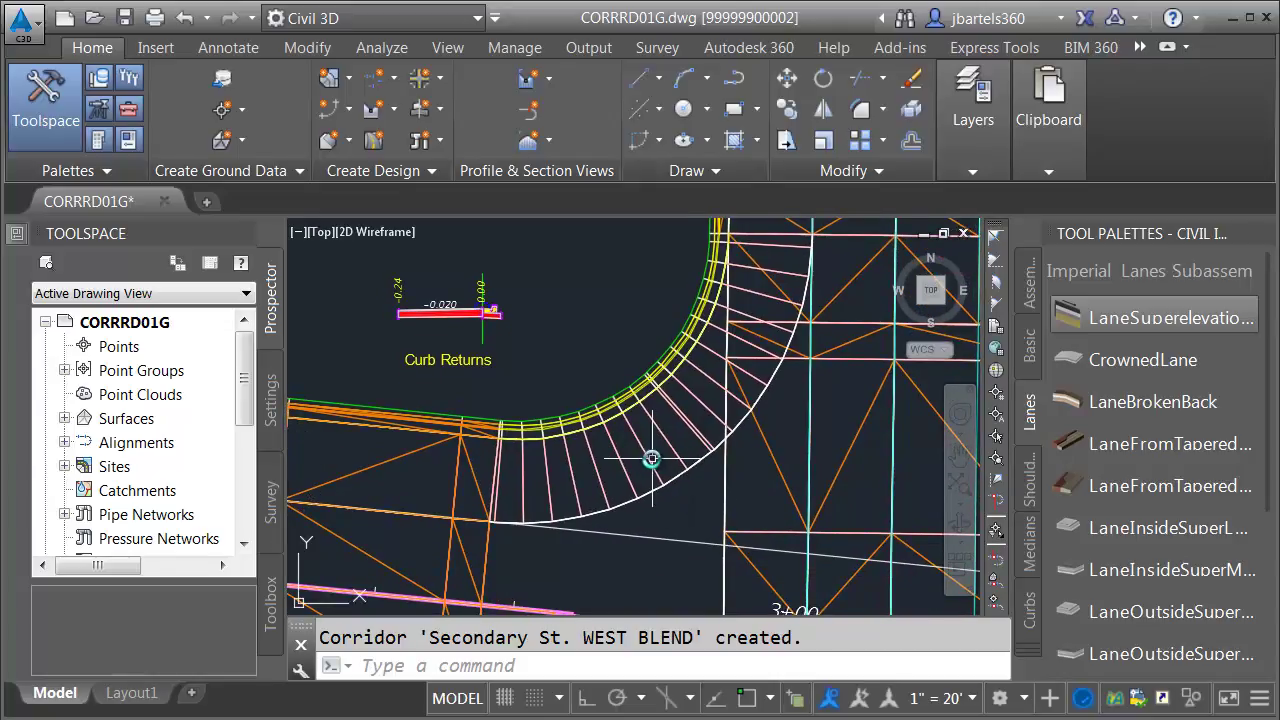
click(651, 459)
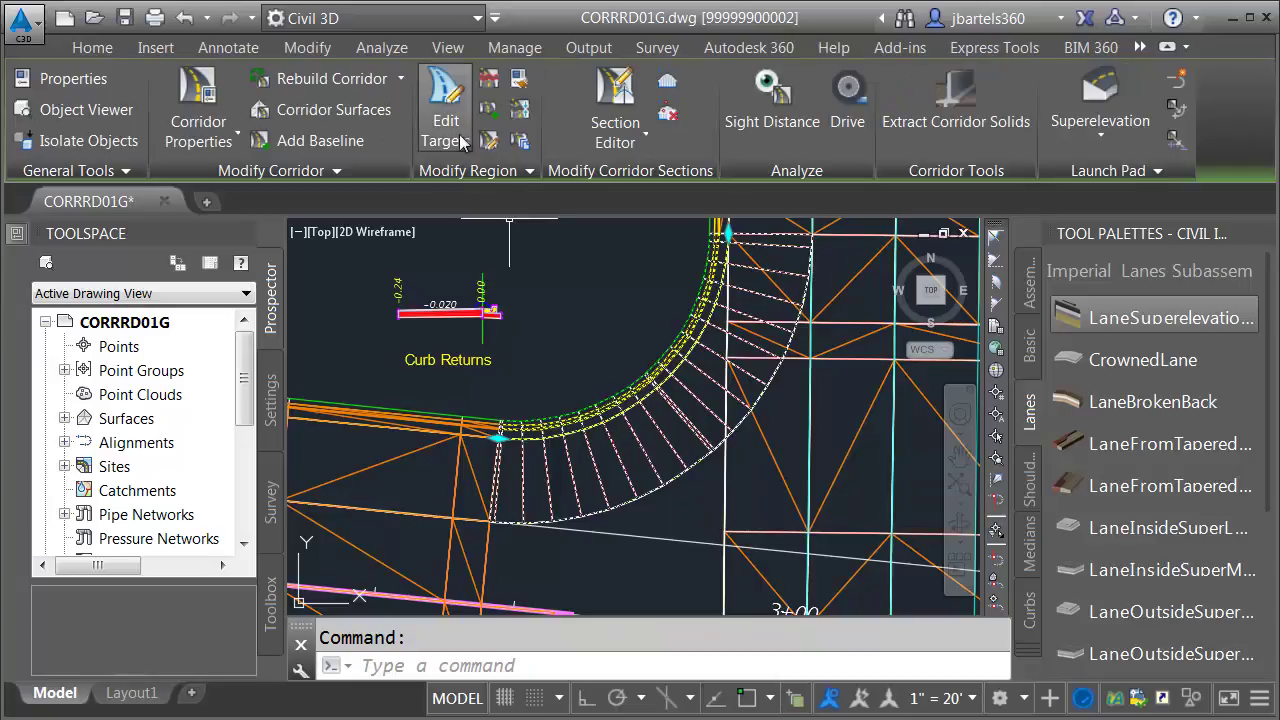
Add the Secondary St. alignment as the Width Alignment target for the corridor region.
click(441, 98)
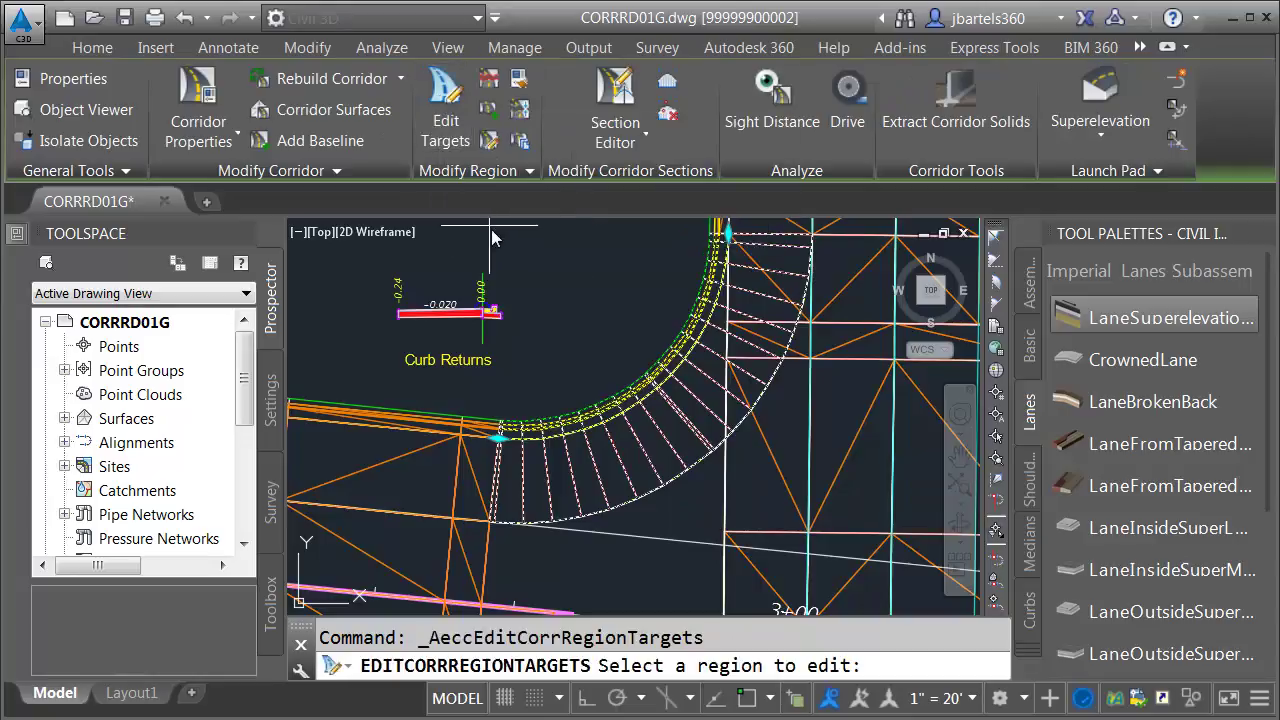
click(588, 476)
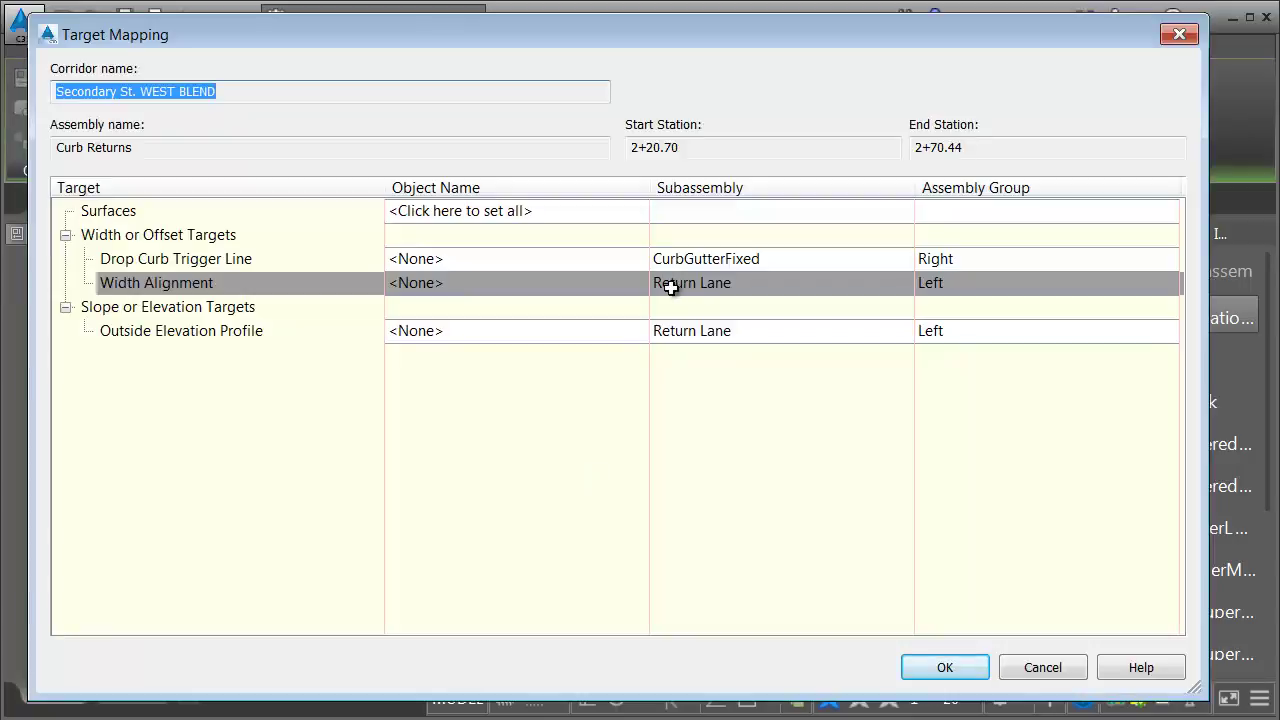
click(418, 284)
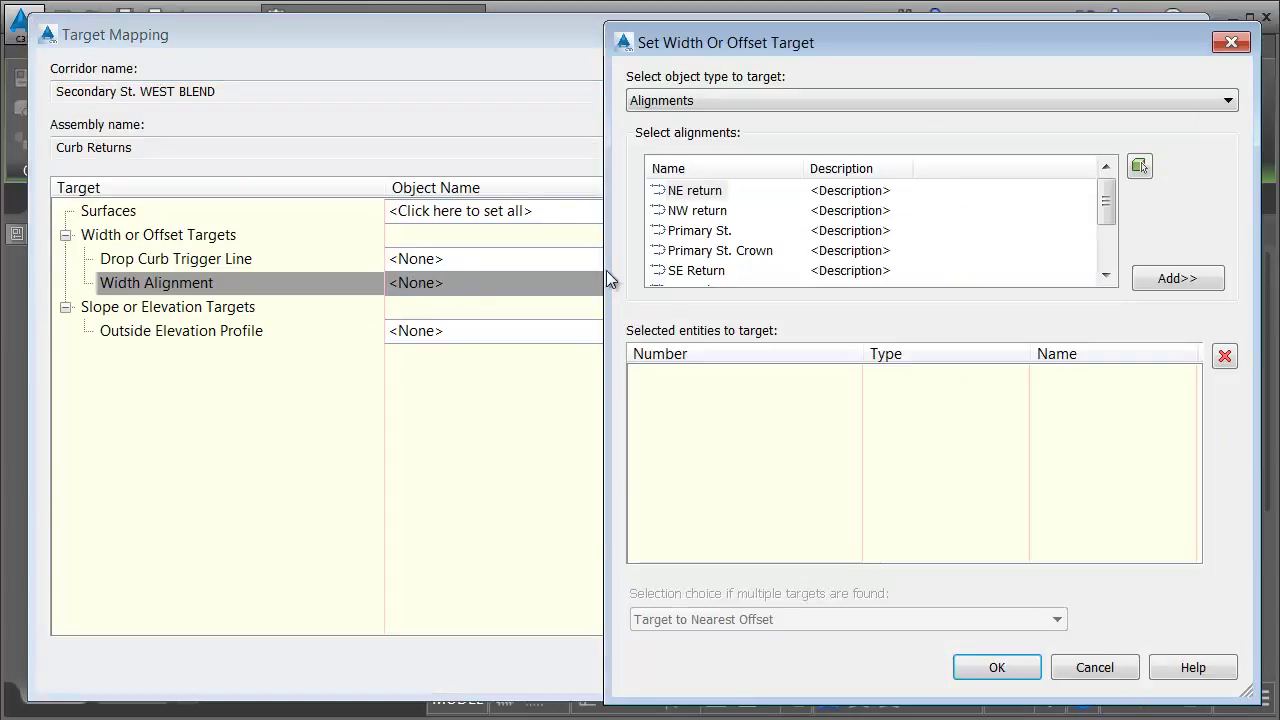
drag(1105, 200, 1104, 238)
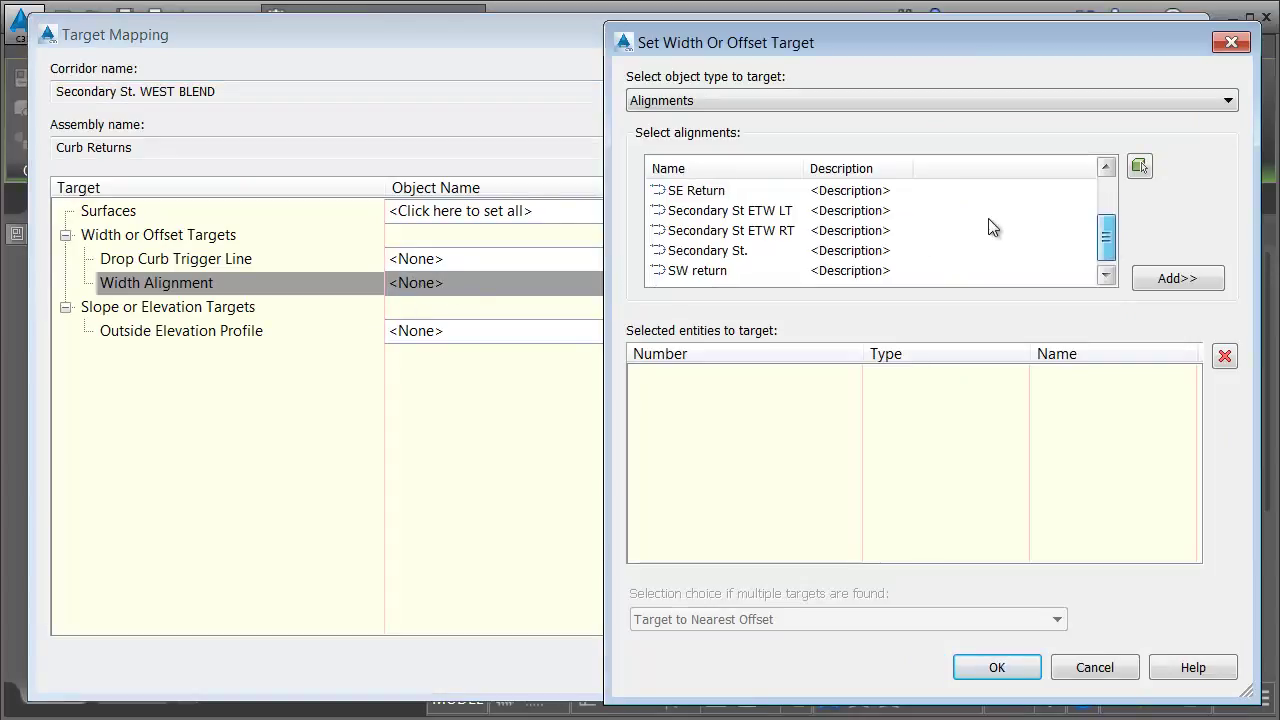
click(737, 250)
click(1164, 282)
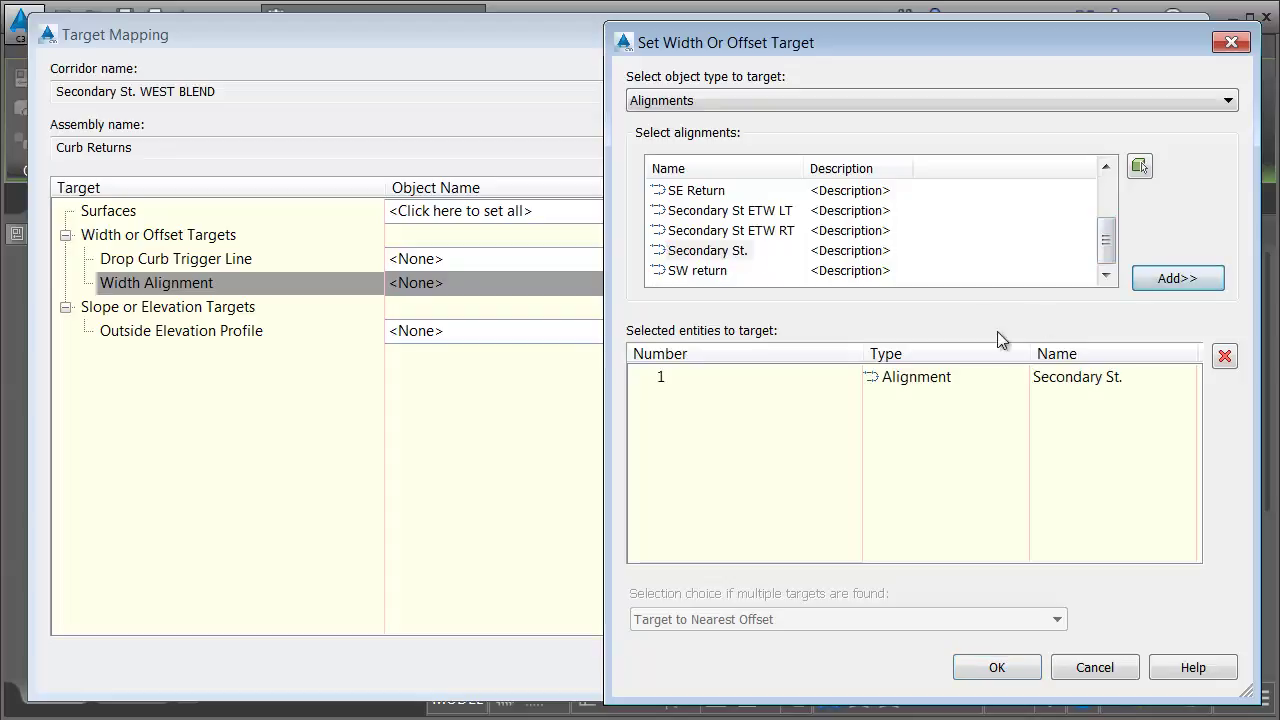
Add the Primary St. ETW LT feature line as a second width target and confirm.
click(704, 100)
click(691, 134)
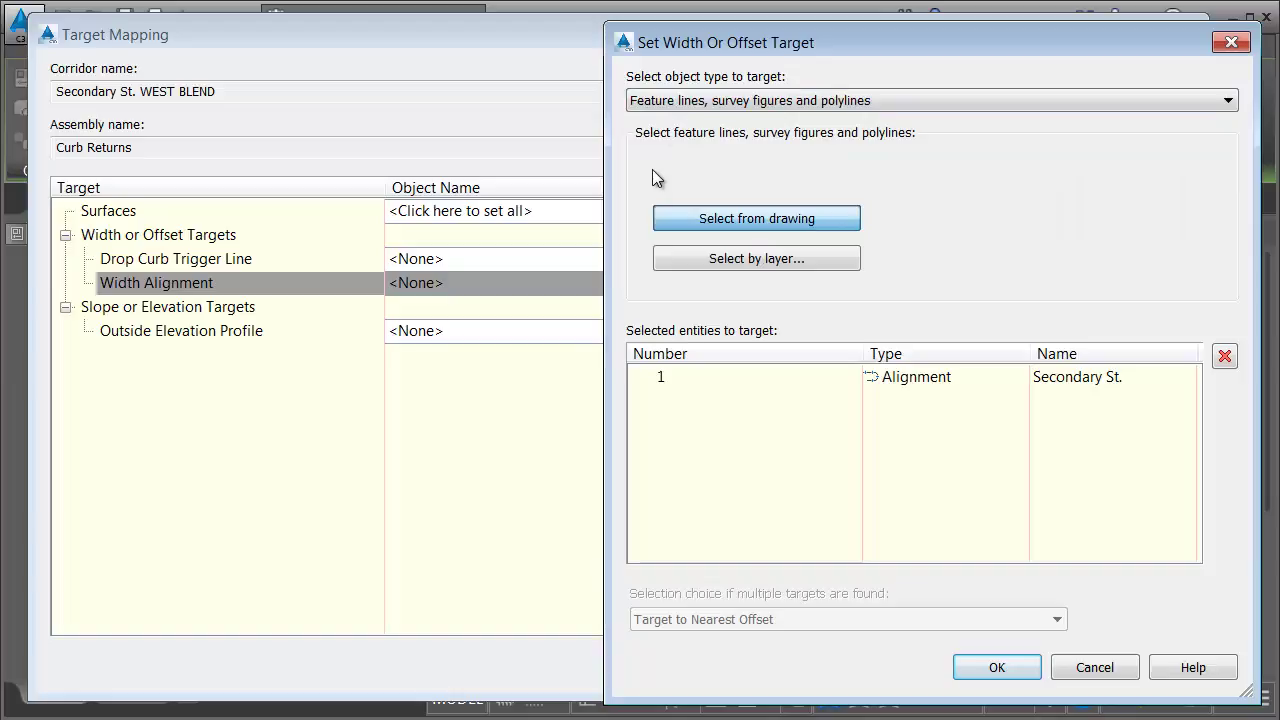
click(660, 218)
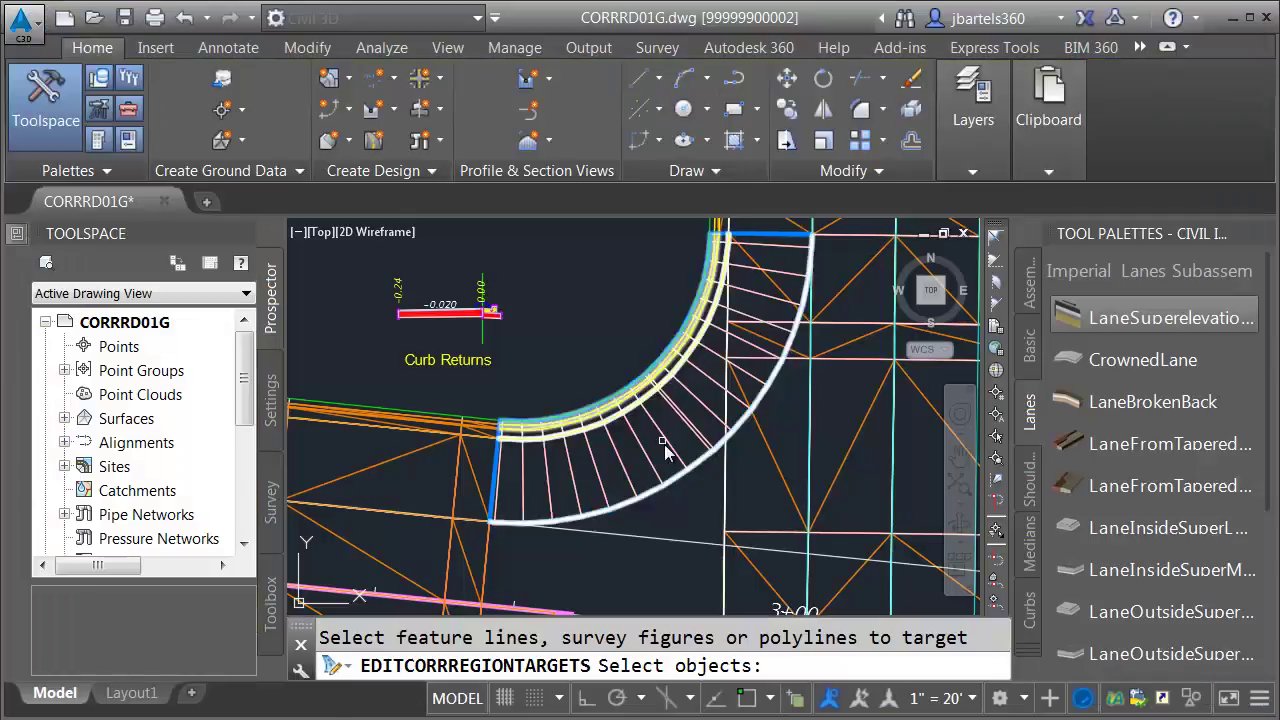
click(724, 500)
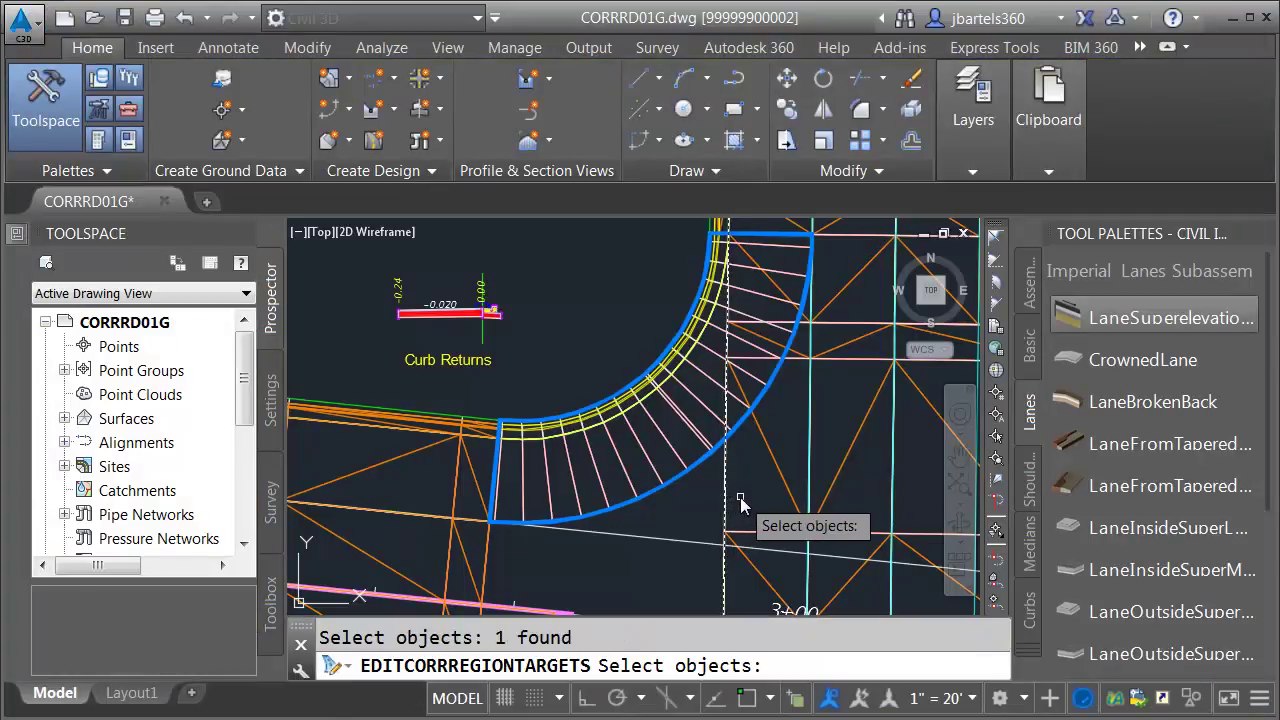
key(Return)
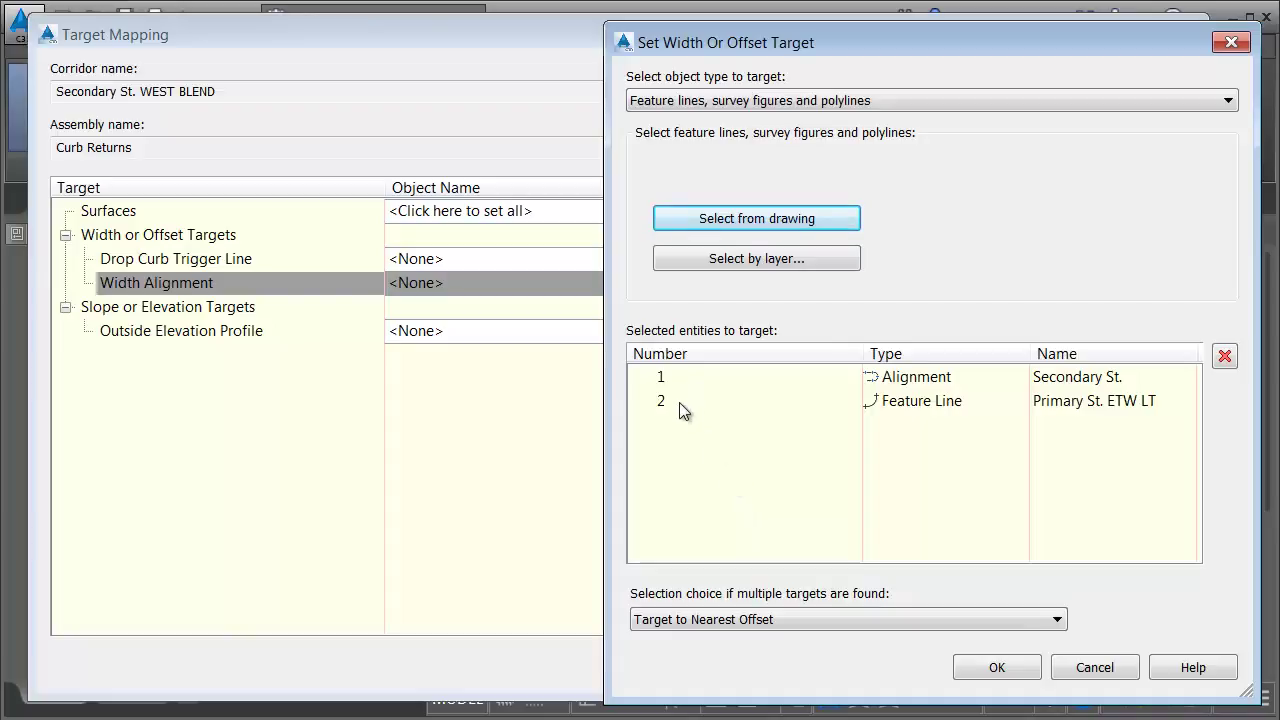
click(988, 668)
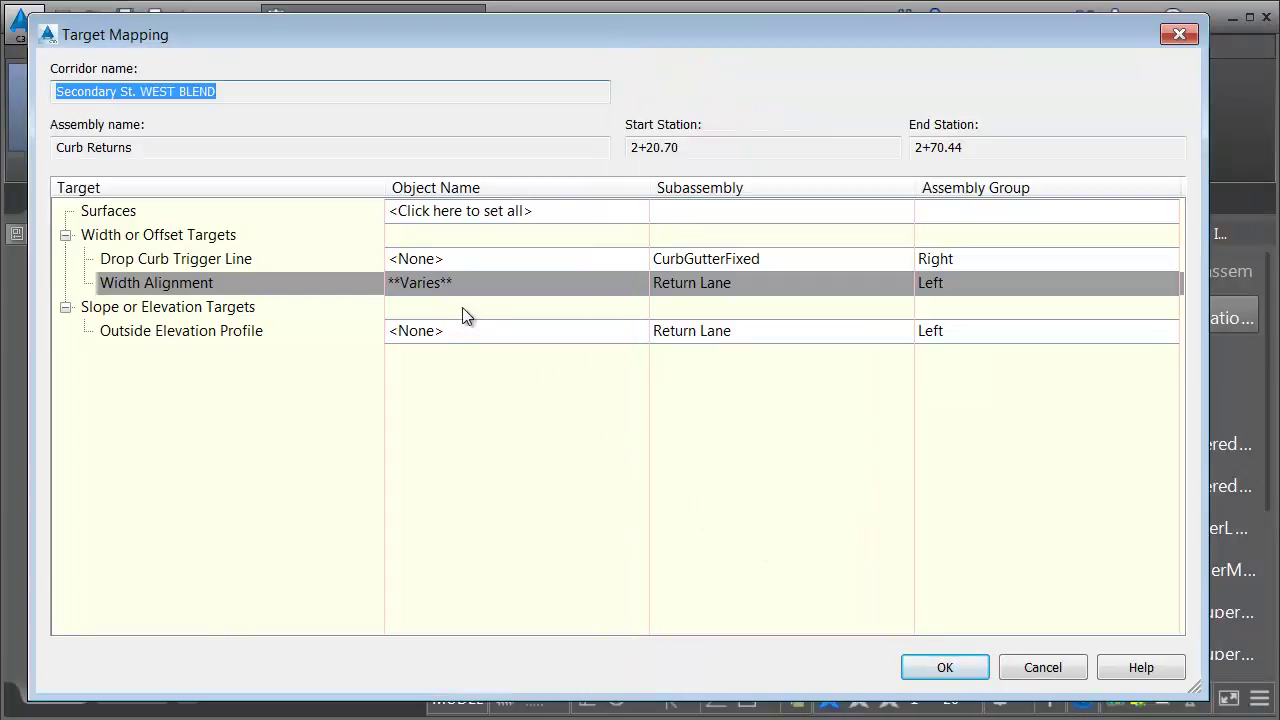
Target the Outside Elevation Profile to the Primary St. edge feature line picked from the drawing.
click(418, 332)
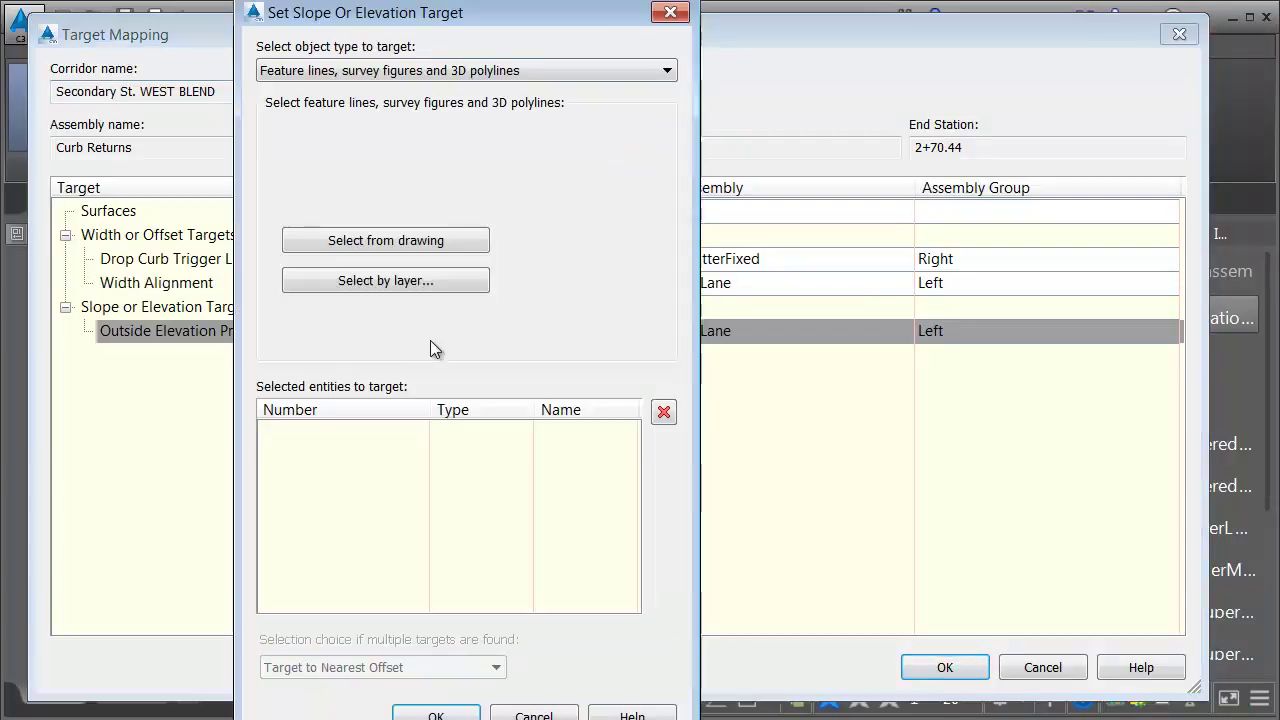
click(374, 245)
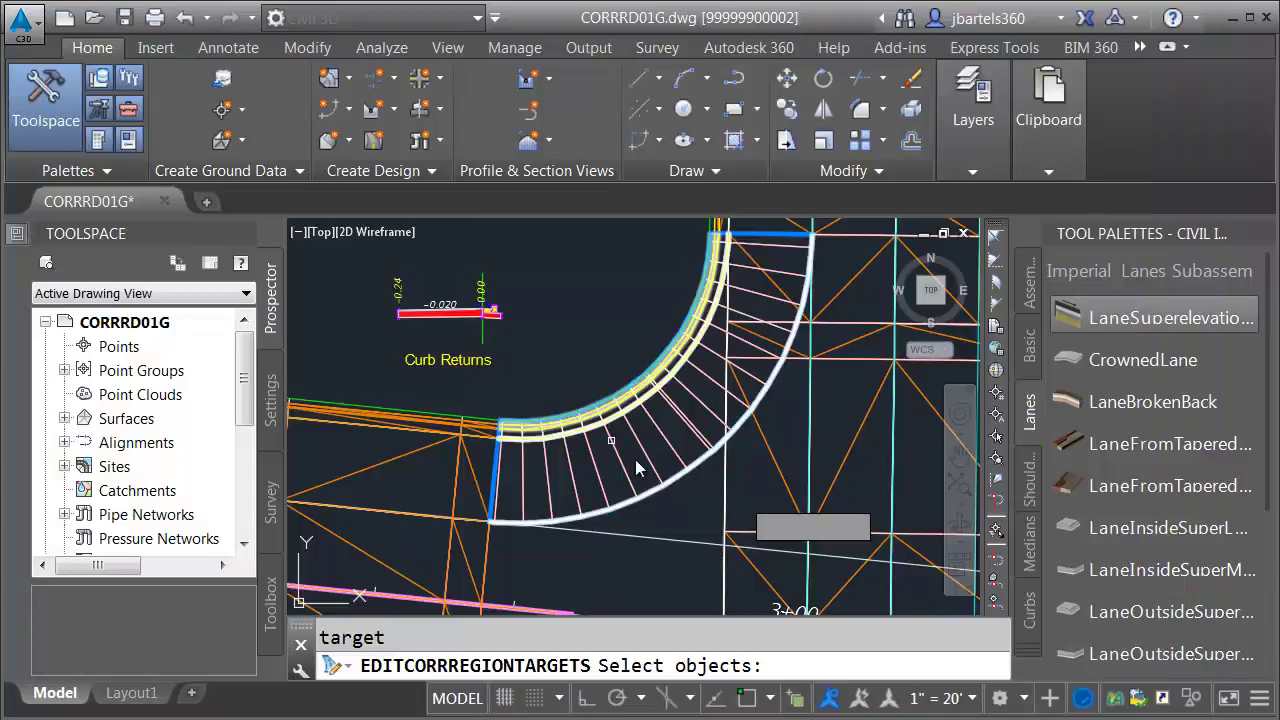
click(725, 515)
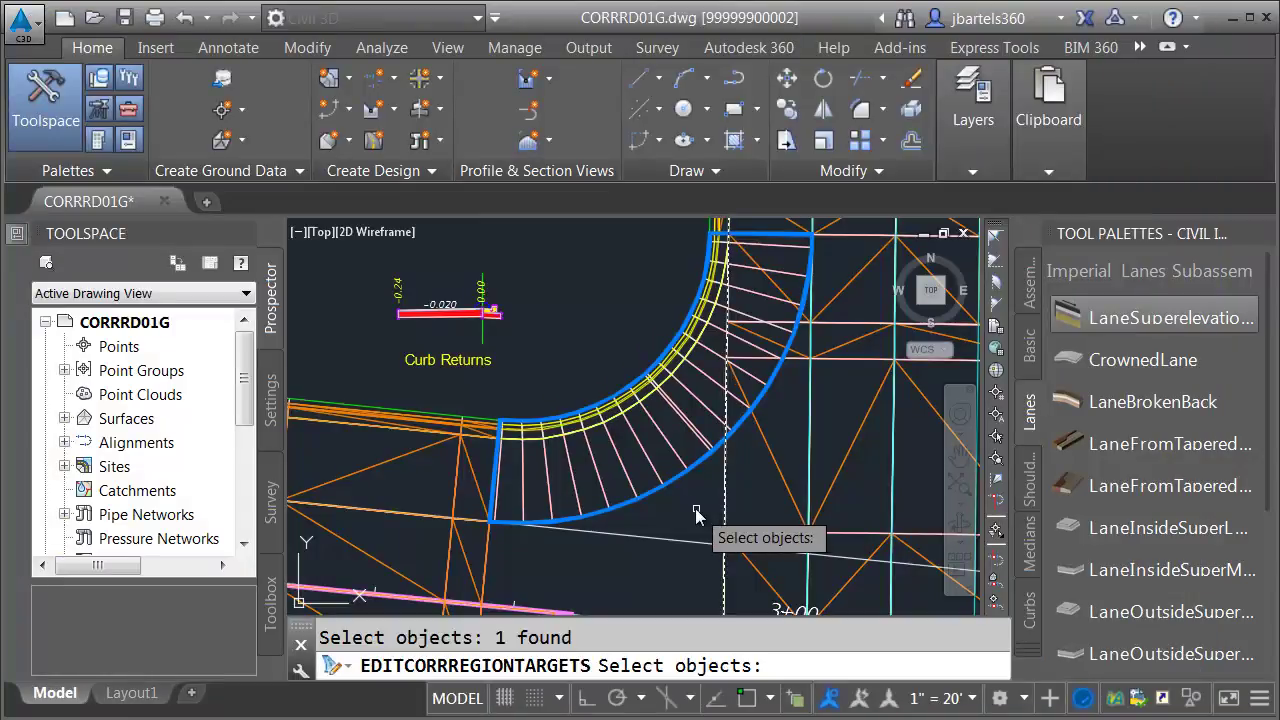
key(Return)
Add the Secondary St - FG profile as an elevation target and close target mapping.
click(400, 70)
click(400, 87)
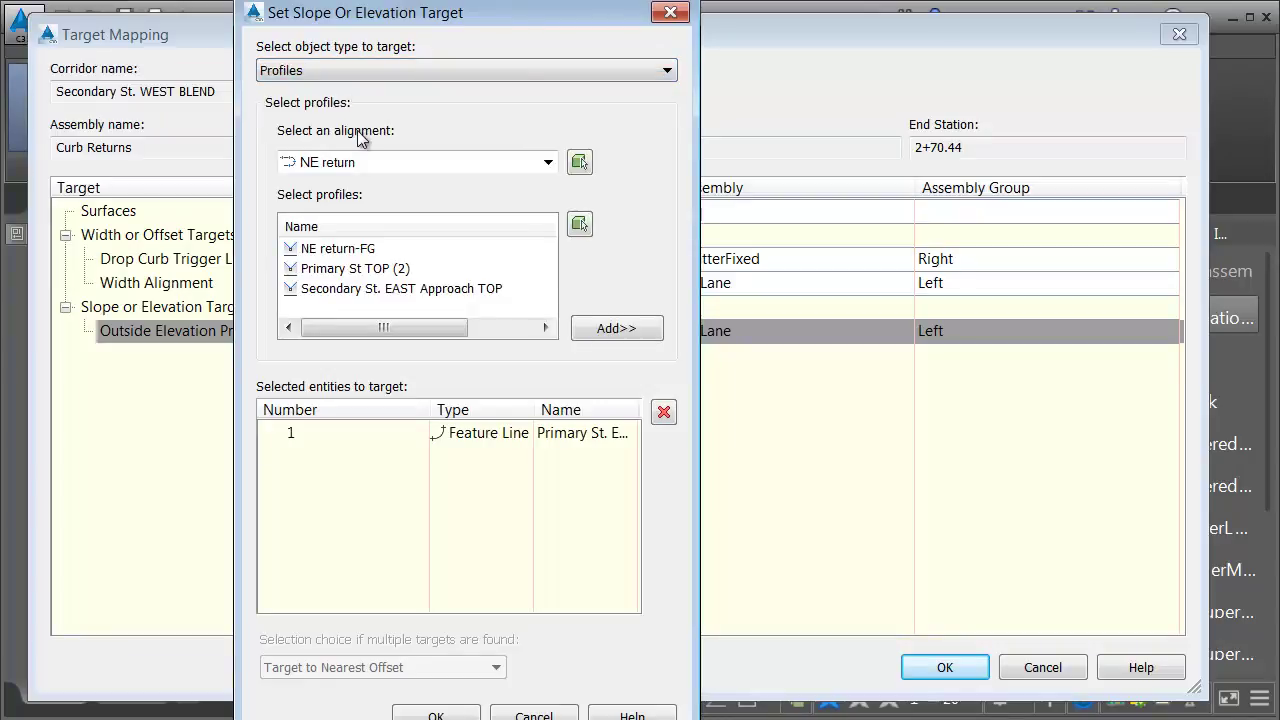
click(360, 165)
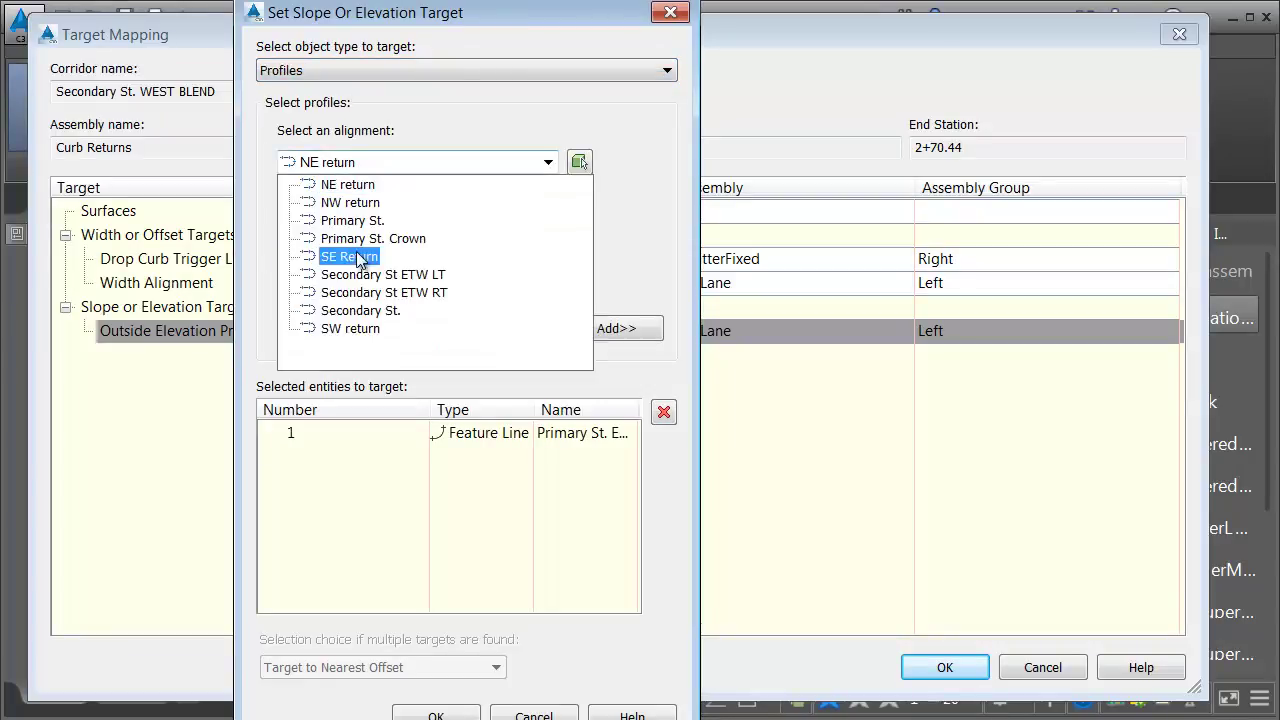
click(355, 321)
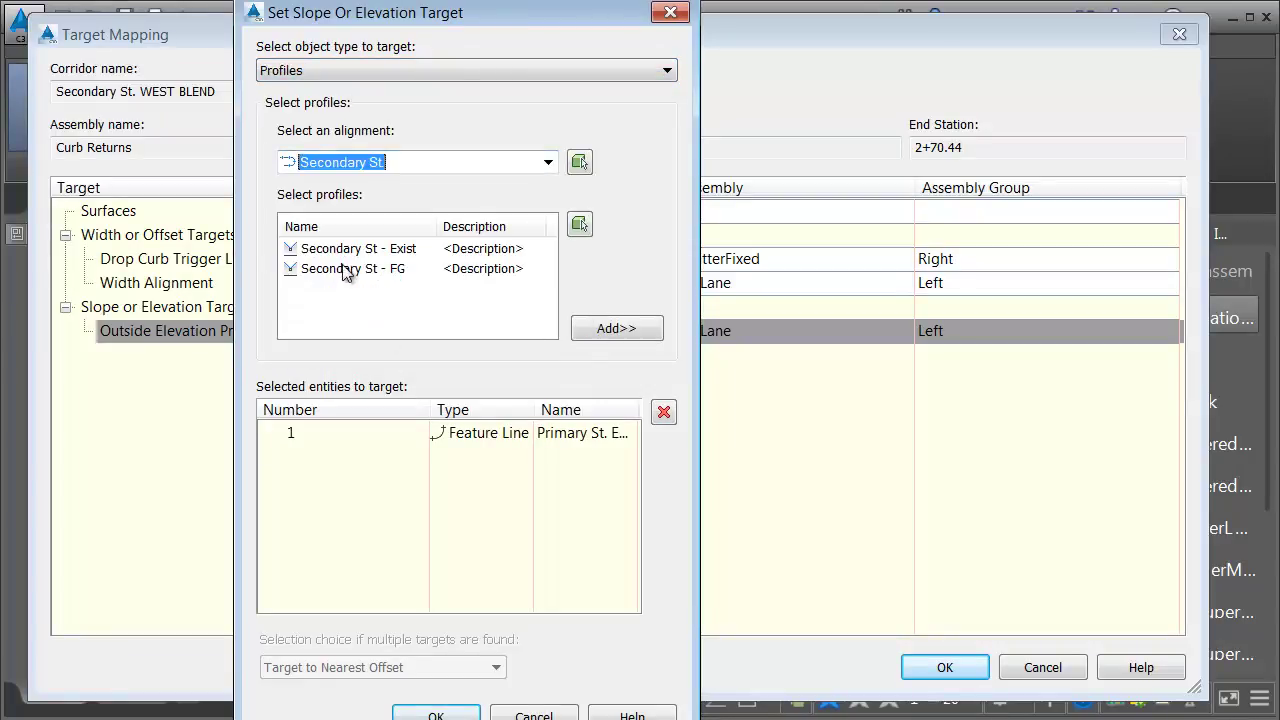
click(343, 270)
click(610, 329)
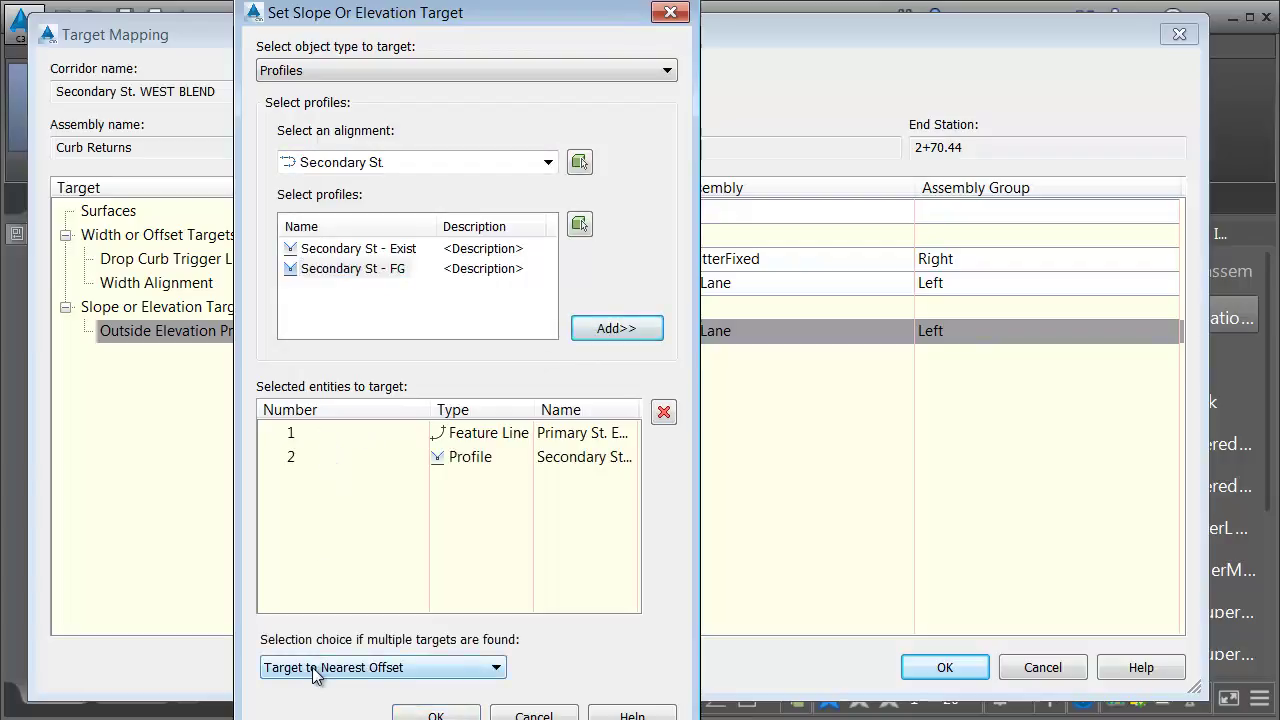
click(436, 714)
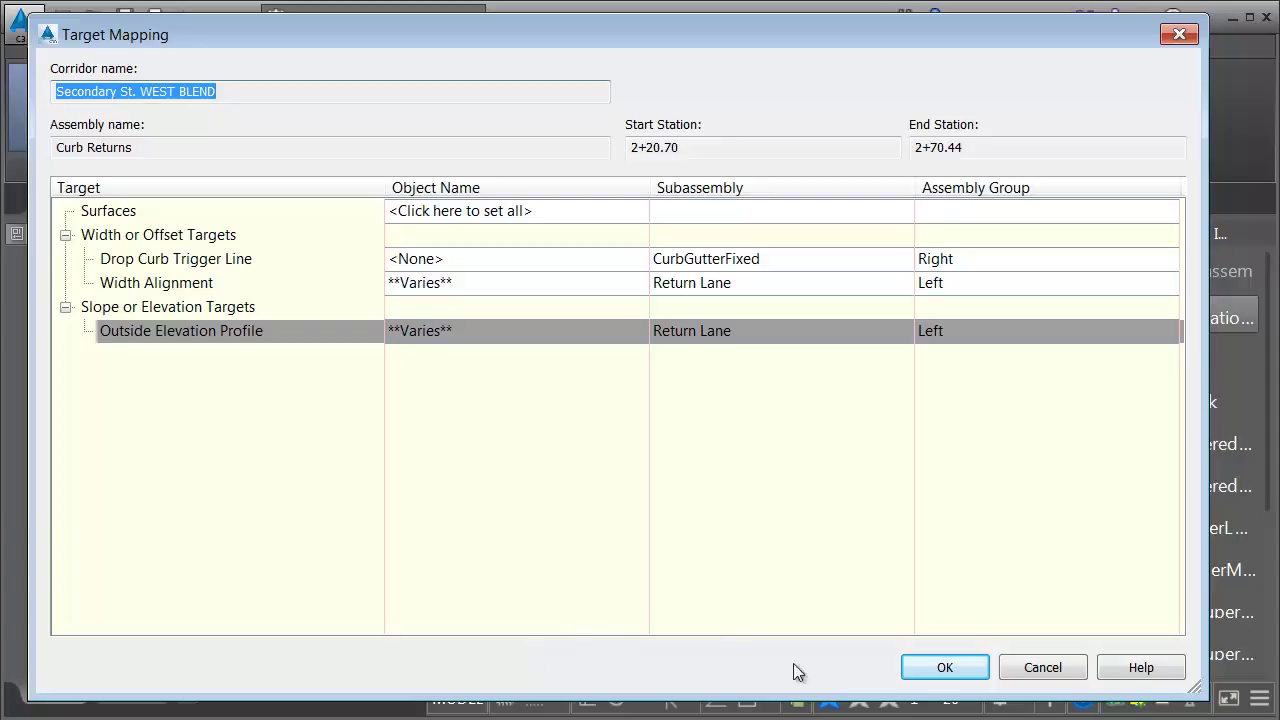
click(942, 667)
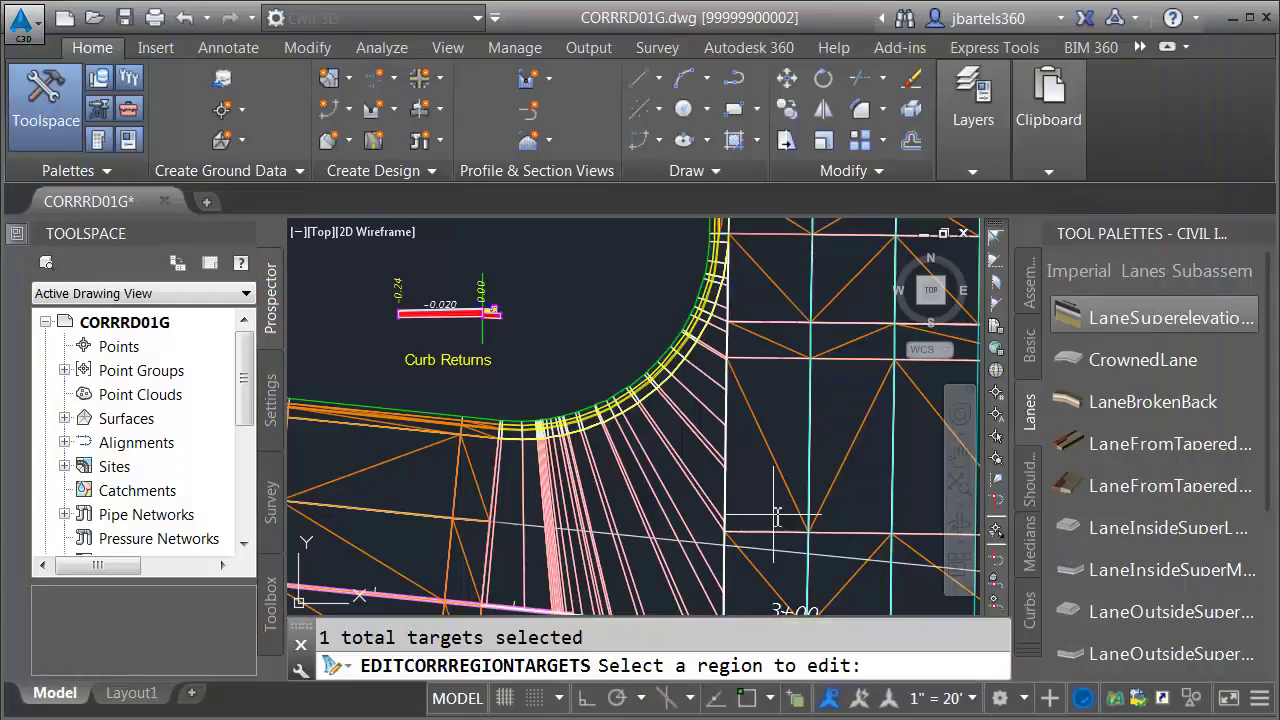
End the region-editing command and select the WEST BLEND corridor near station 3+00.
key(Escape)
key(Escape)
scroll(758, 497, down, 3)
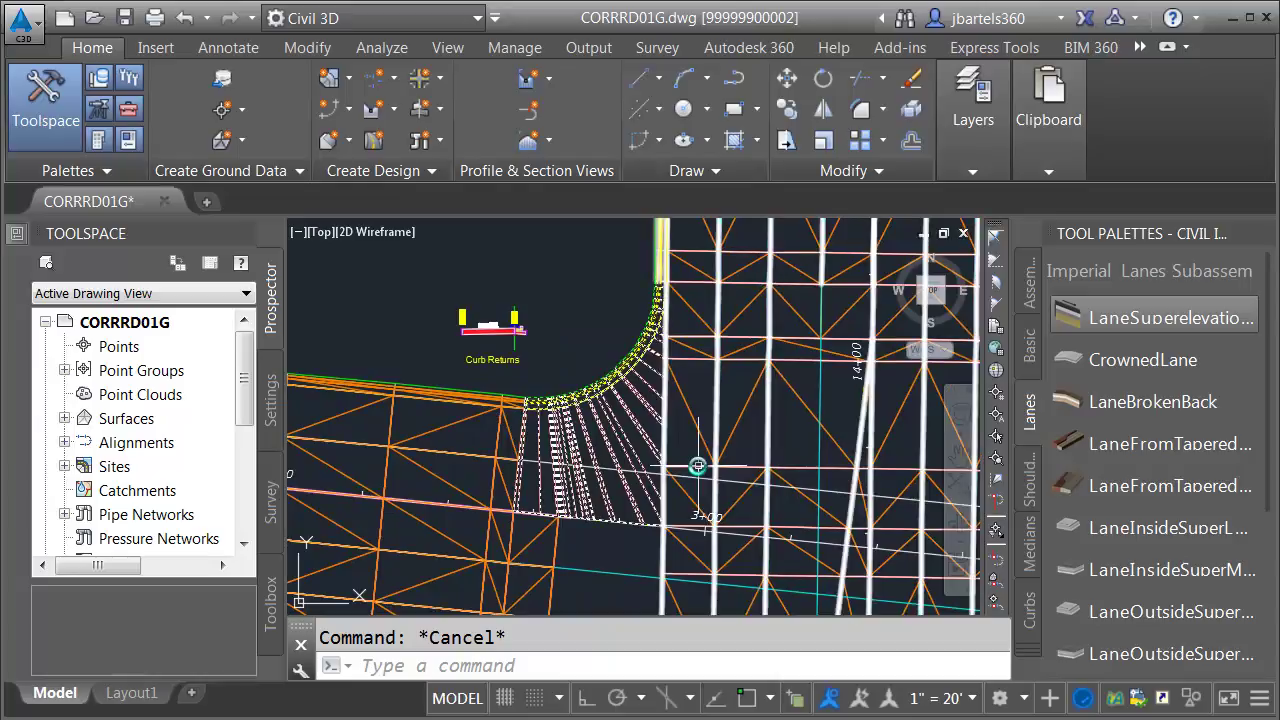
scroll(672, 535, up, 12)
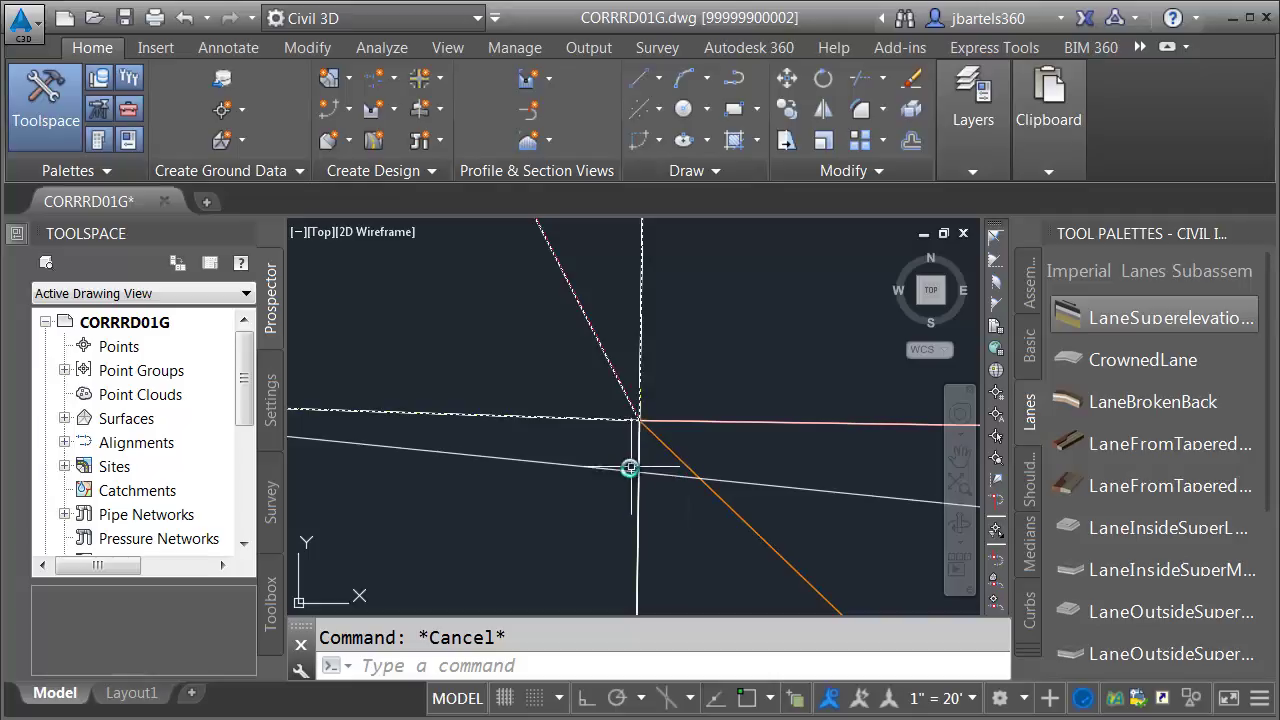
scroll(636, 482, down, 3)
scroll(634, 486, down, 2)
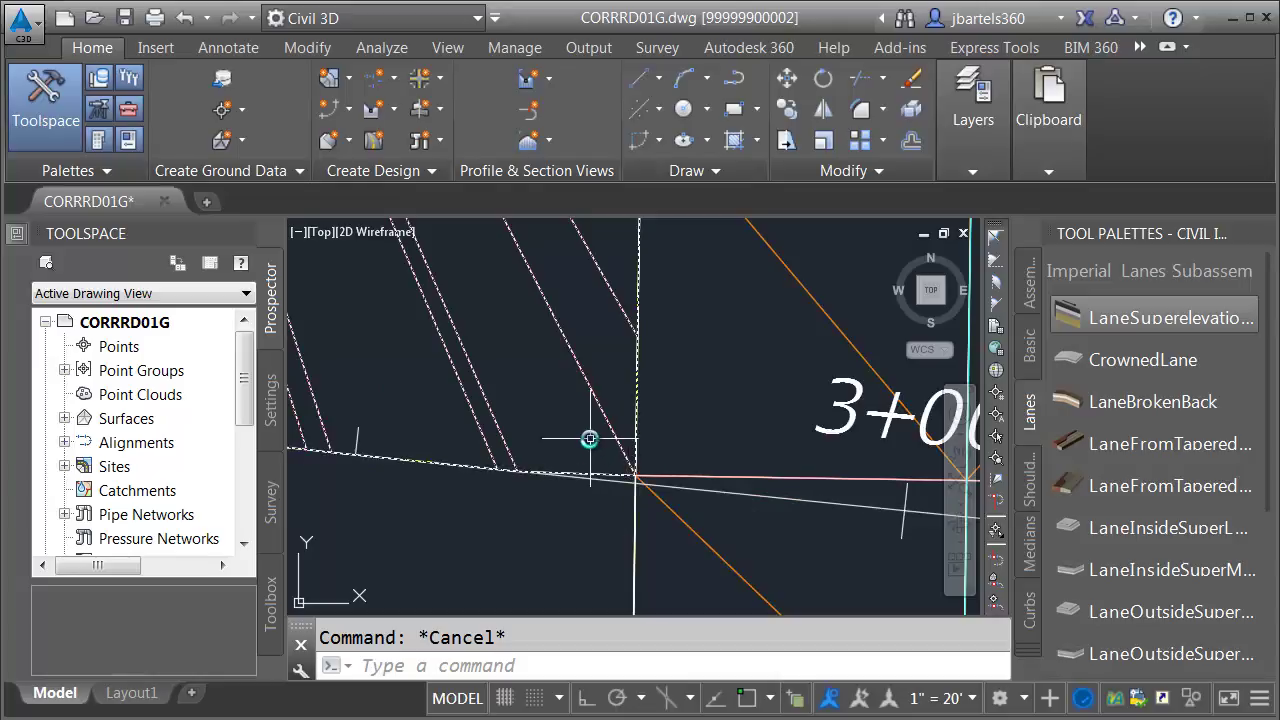
click(574, 368)
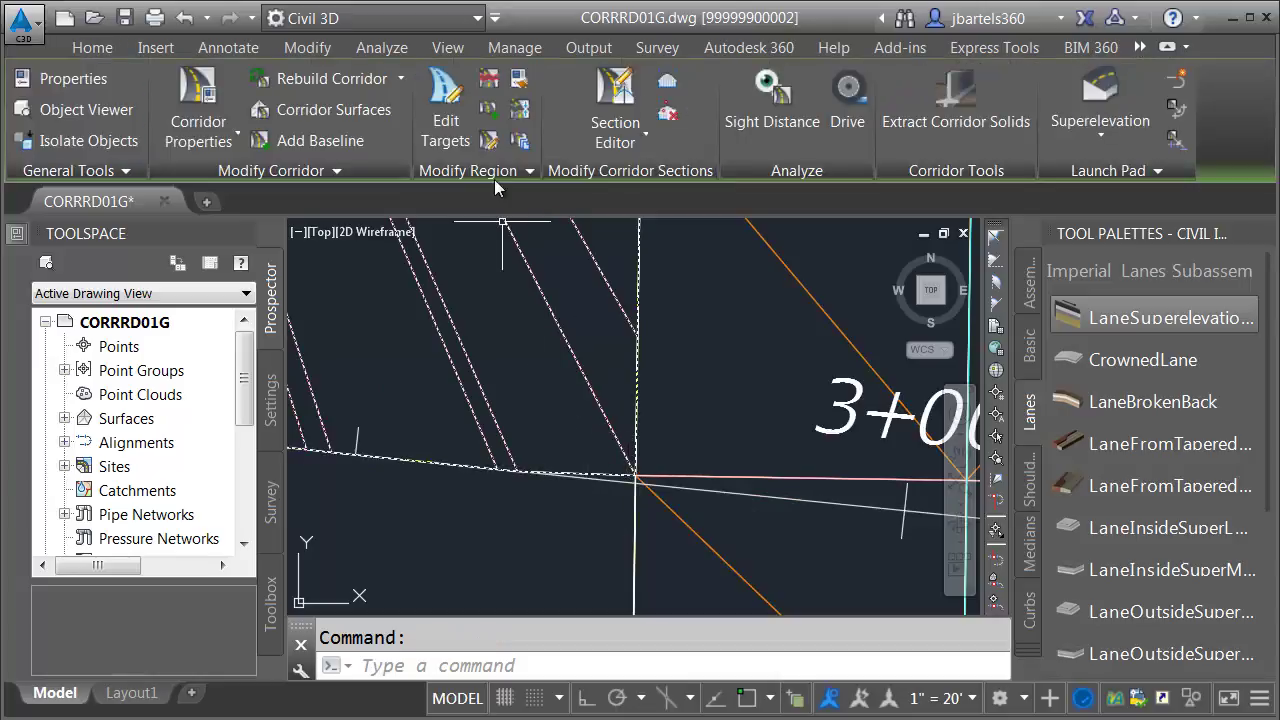
Add an assembly frequency station at 2+53.25' to the Curb Returns region.
click(487, 143)
click(509, 322)
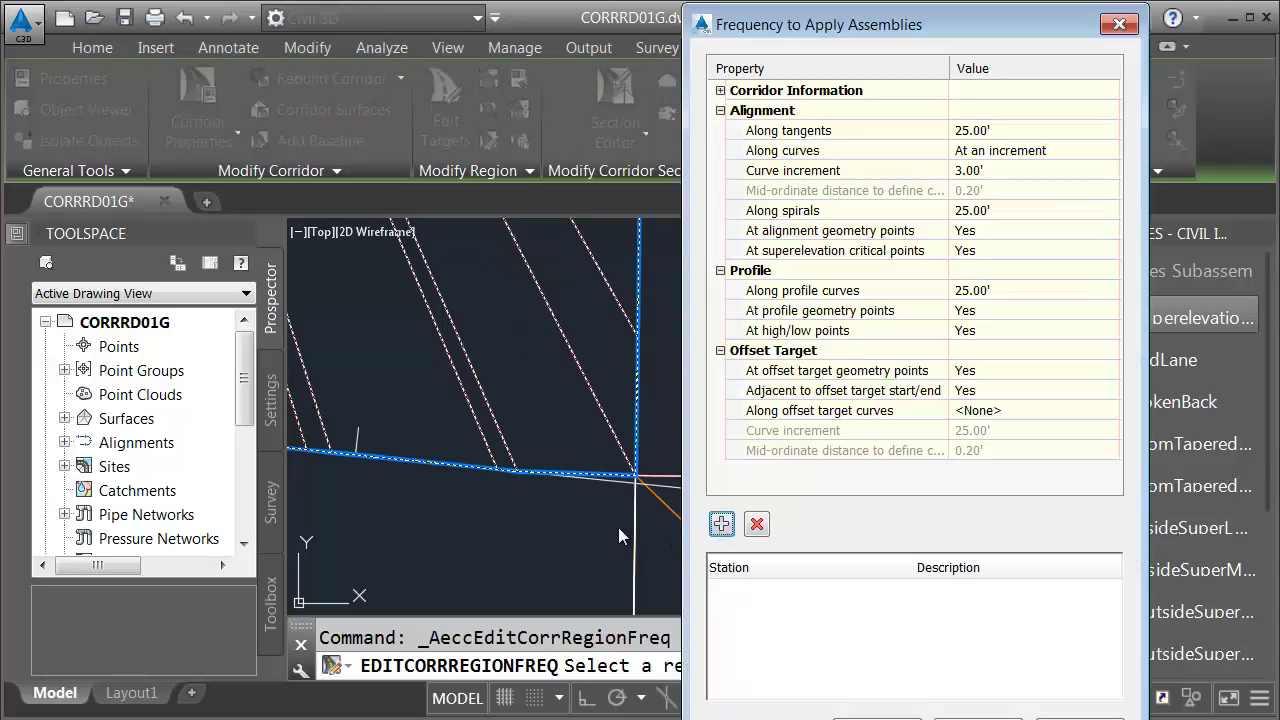
scroll(630, 490, up, 3)
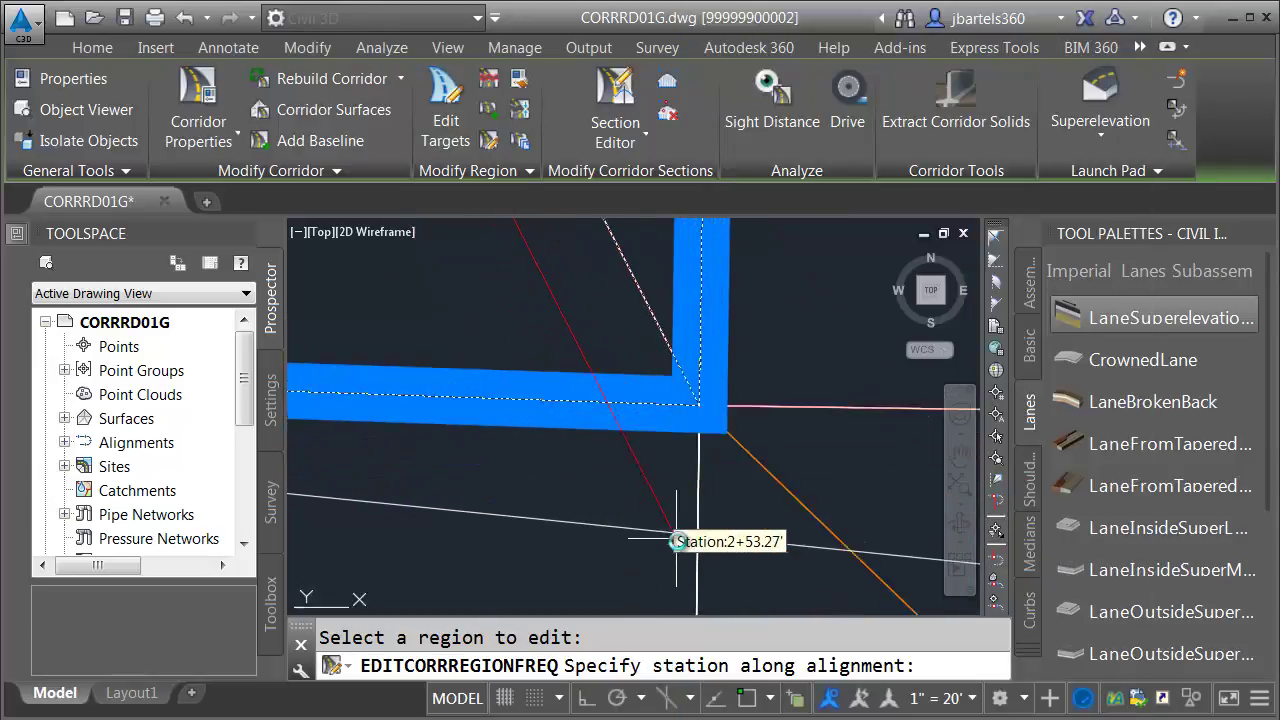
scroll(676, 538, up, 3)
click(706, 532)
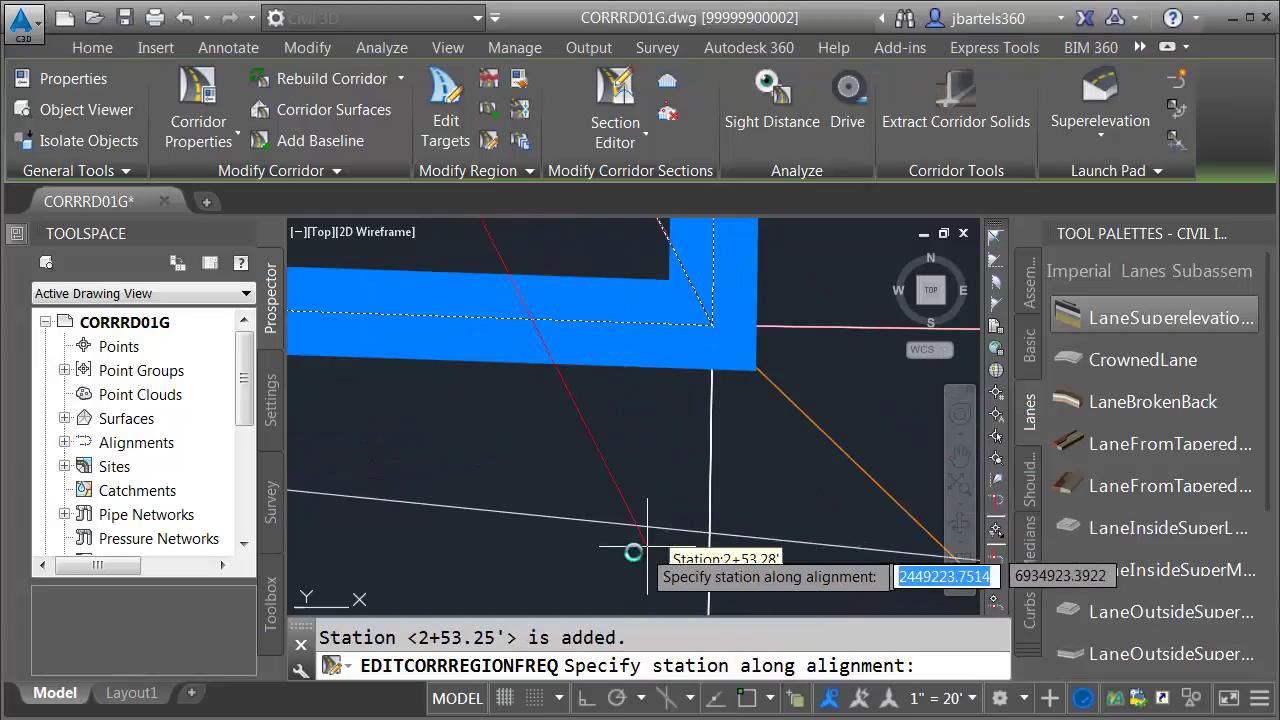
key(Return)
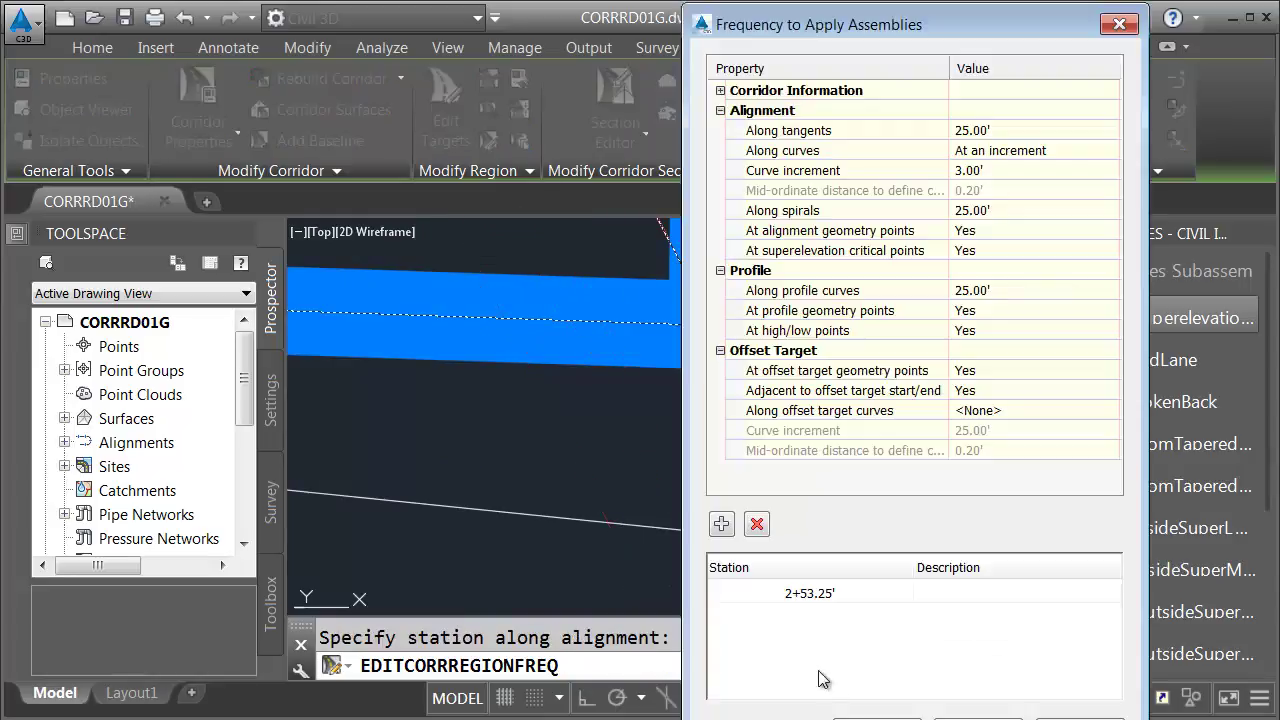
click(877, 718)
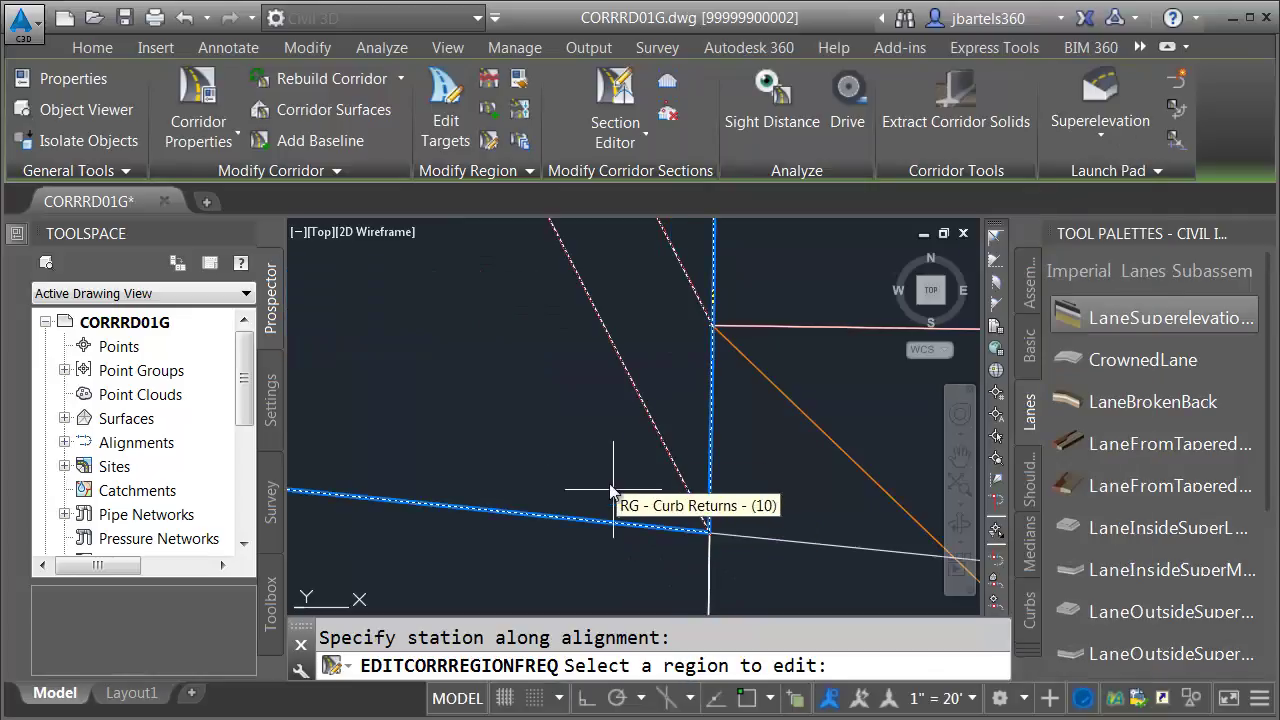
End frequency editing and regenerate the drawing with REA.
key(Escape)
text(rea)
key(Return)
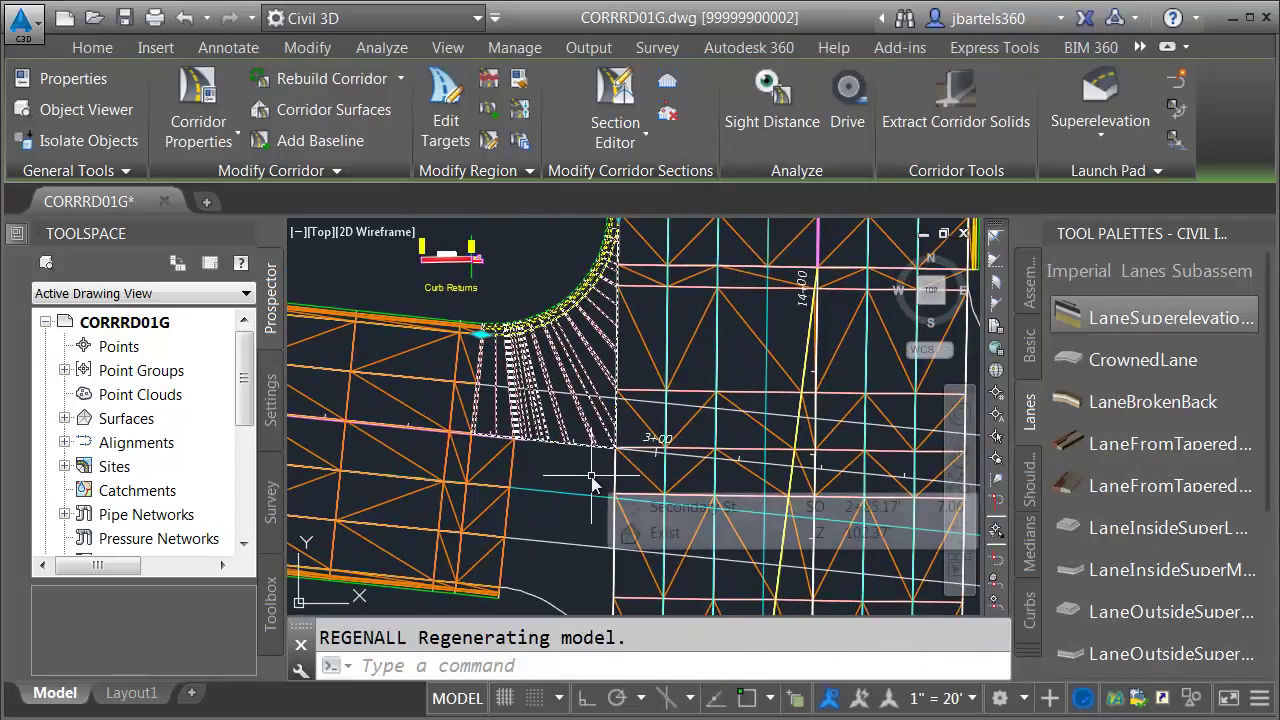
Pan toward the curb return and select the Secondary St. WEST BLEND corridor.
middle_drag(595, 500, 570, 355)
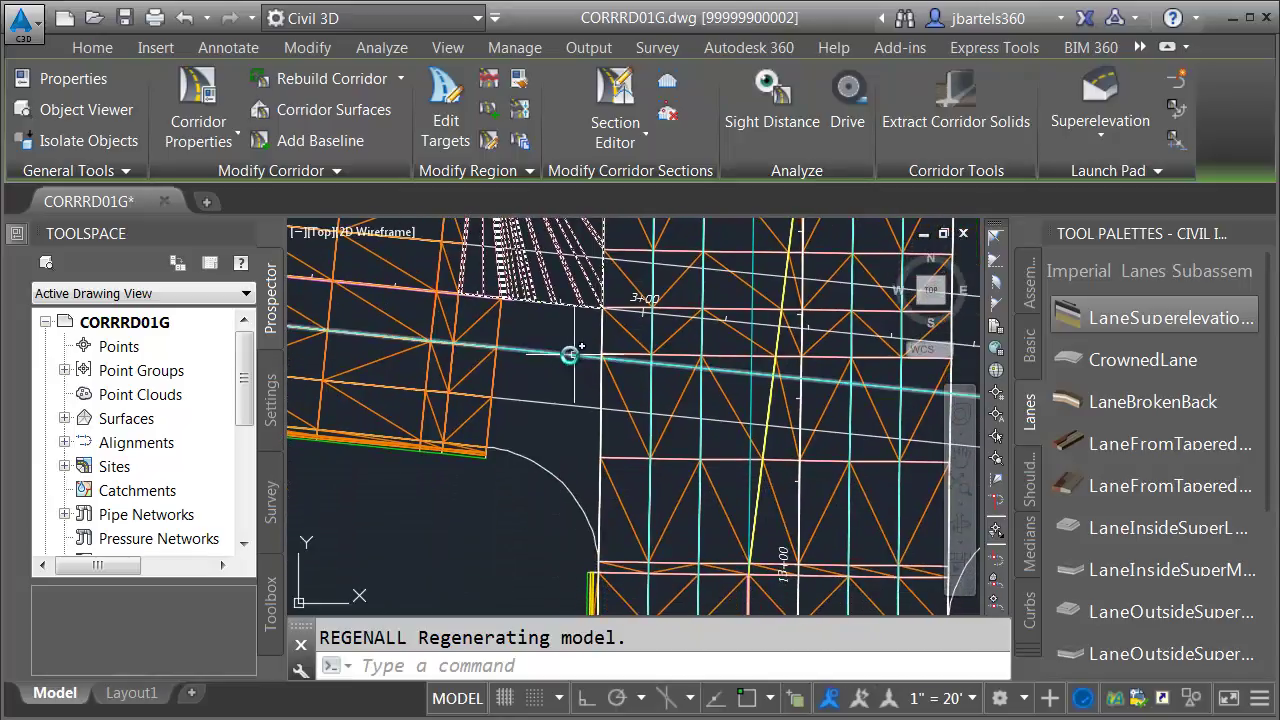
click(537, 286)
Add a corridor baseline on the SW return alignment.
click(199, 112)
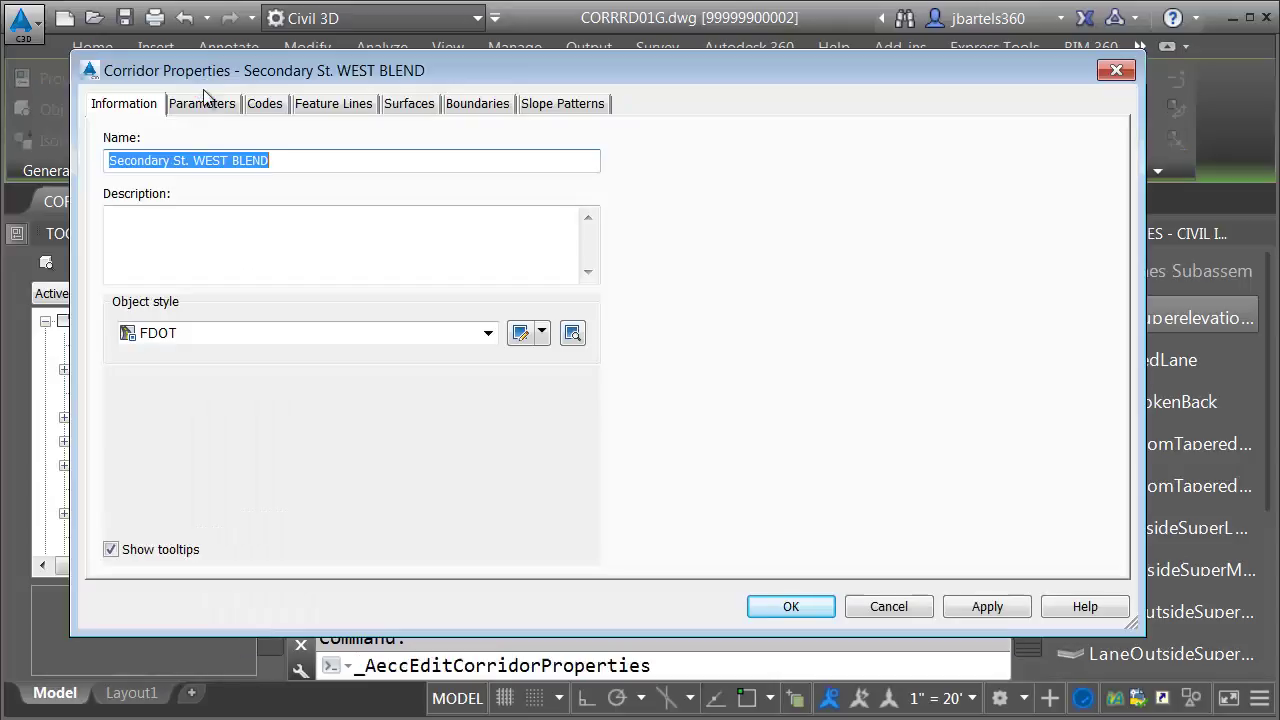
click(203, 104)
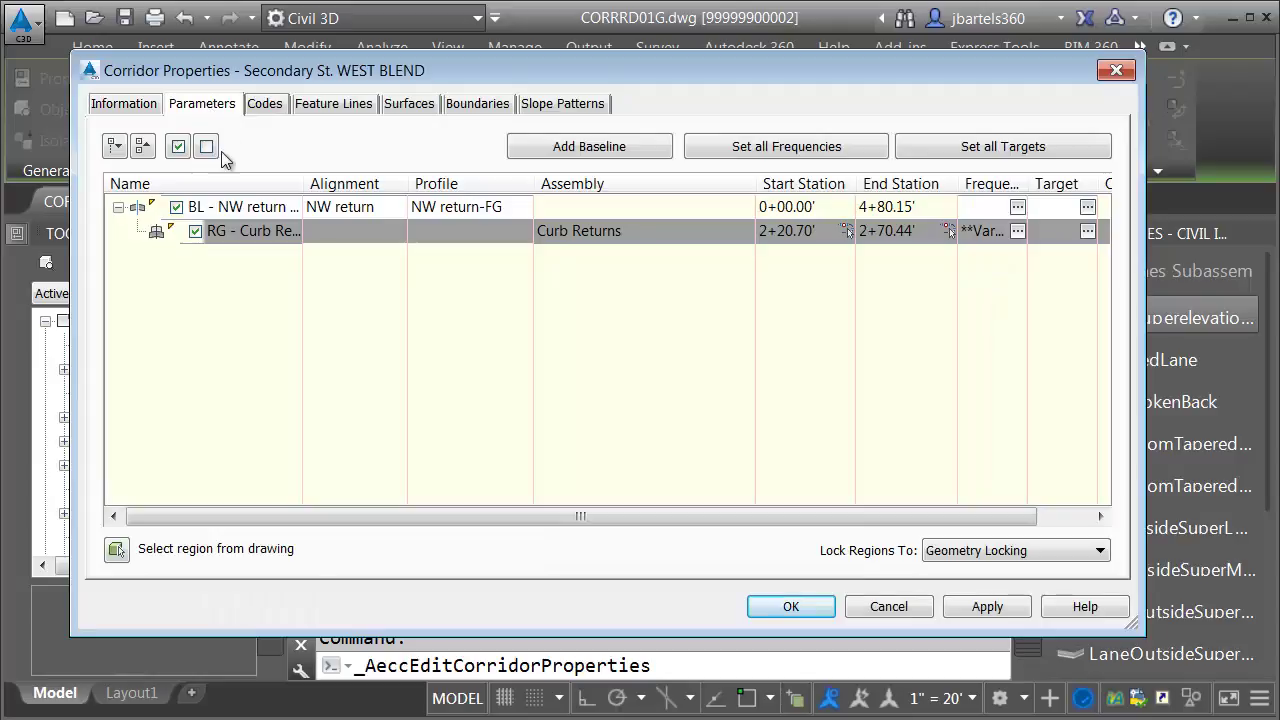
click(553, 152)
click(444, 436)
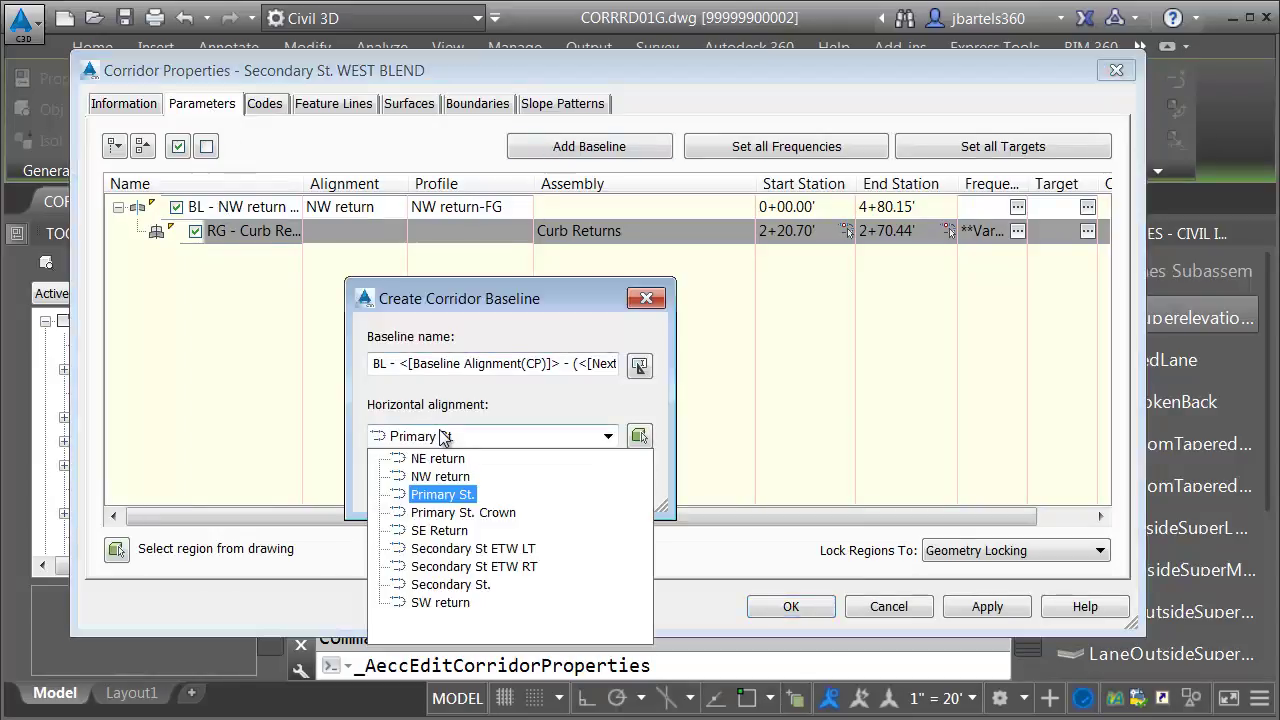
click(430, 602)
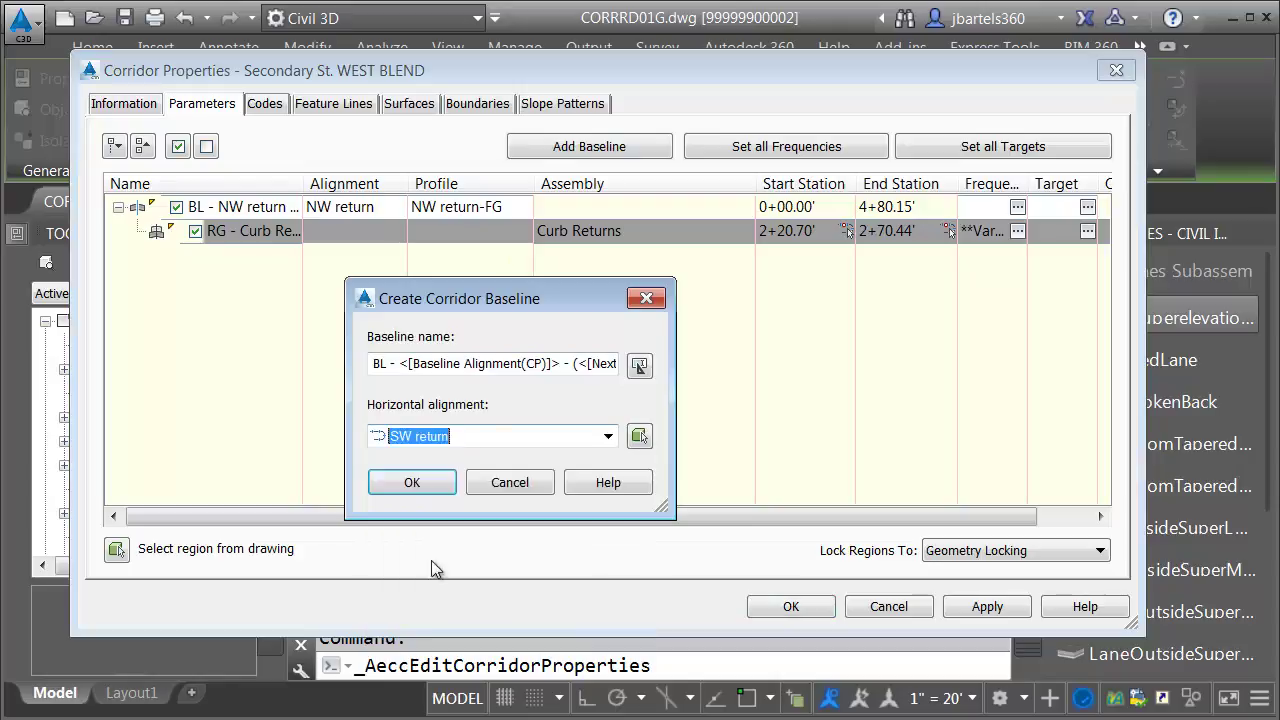
click(411, 482)
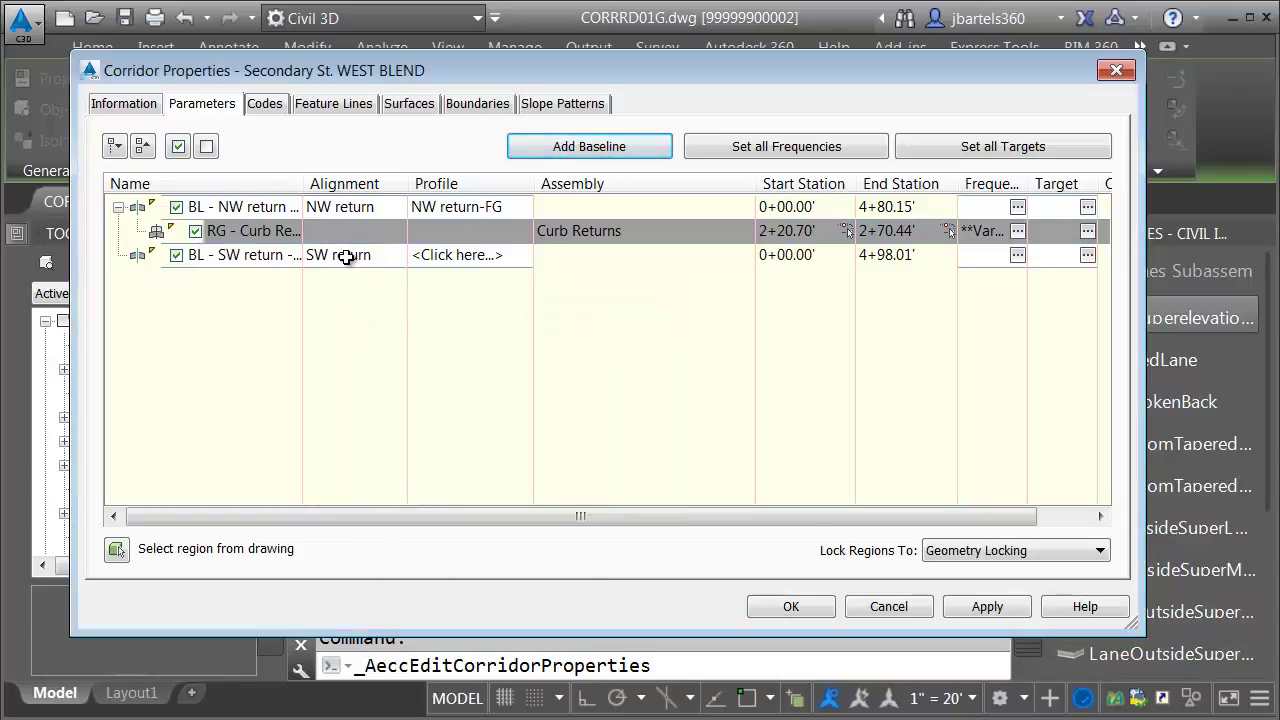
Assign the SW return-FG profile to the new SW return baseline.
click(432, 255)
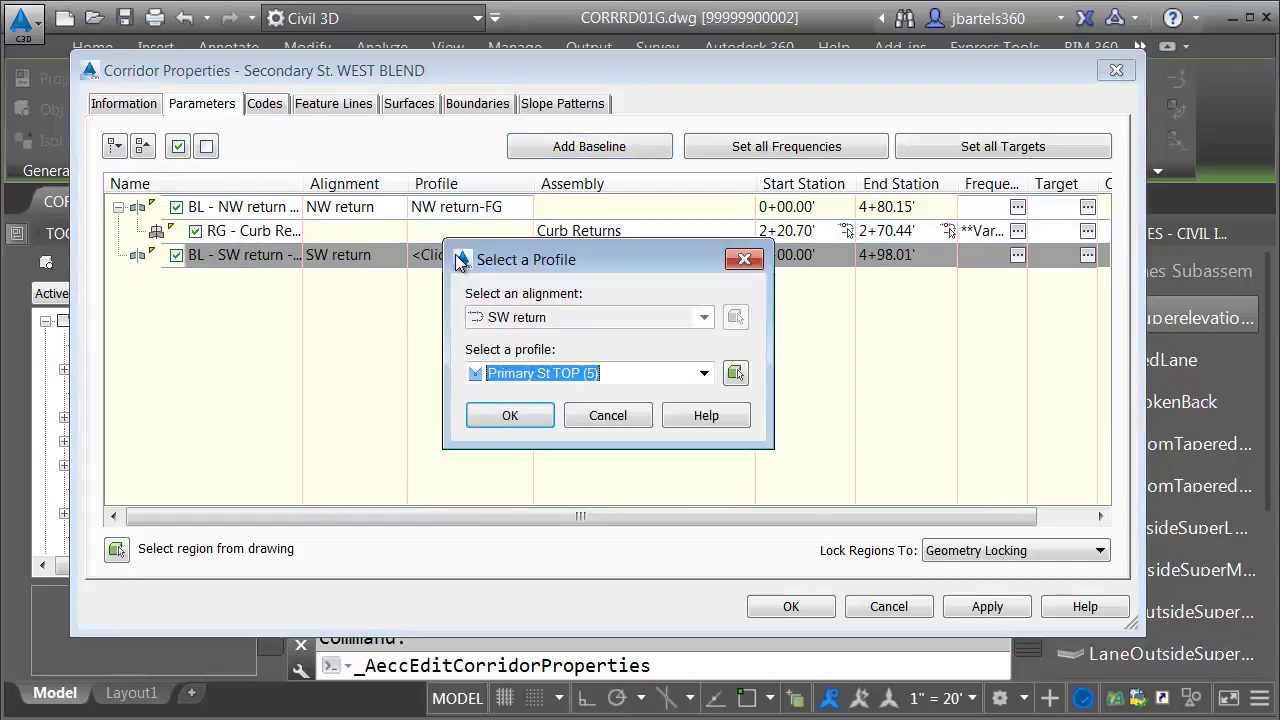
click(704, 374)
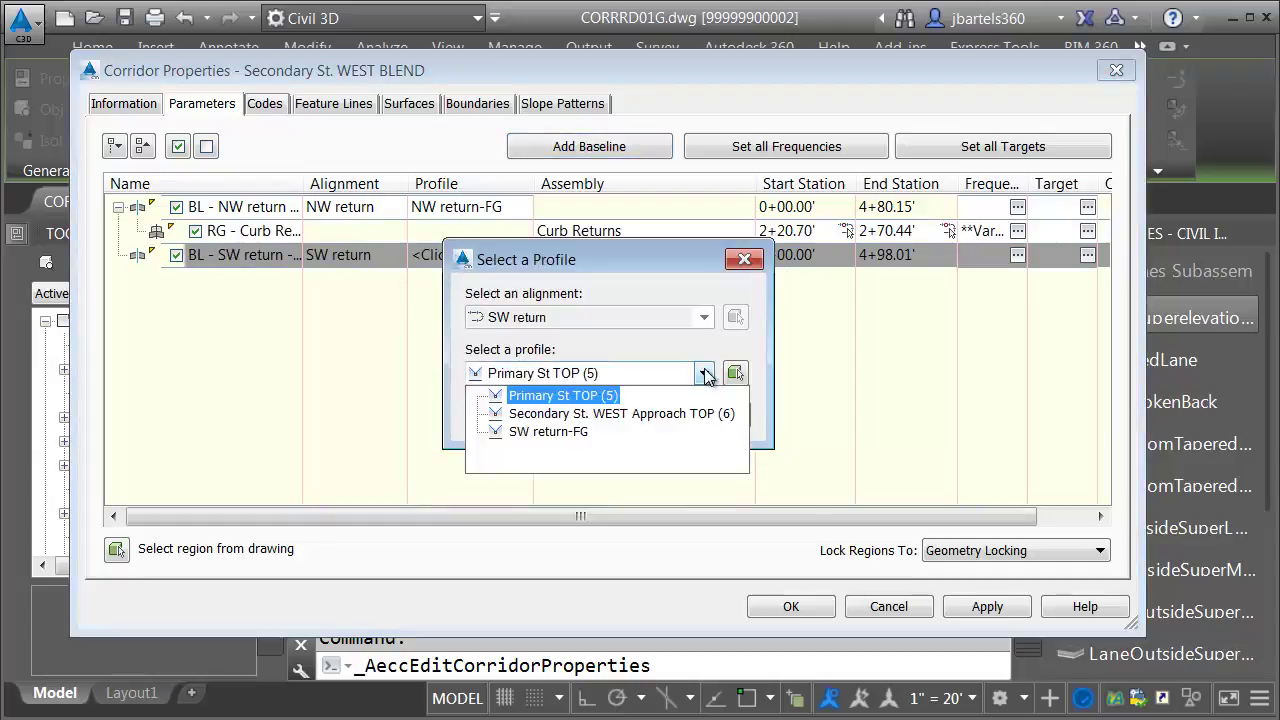
click(548, 431)
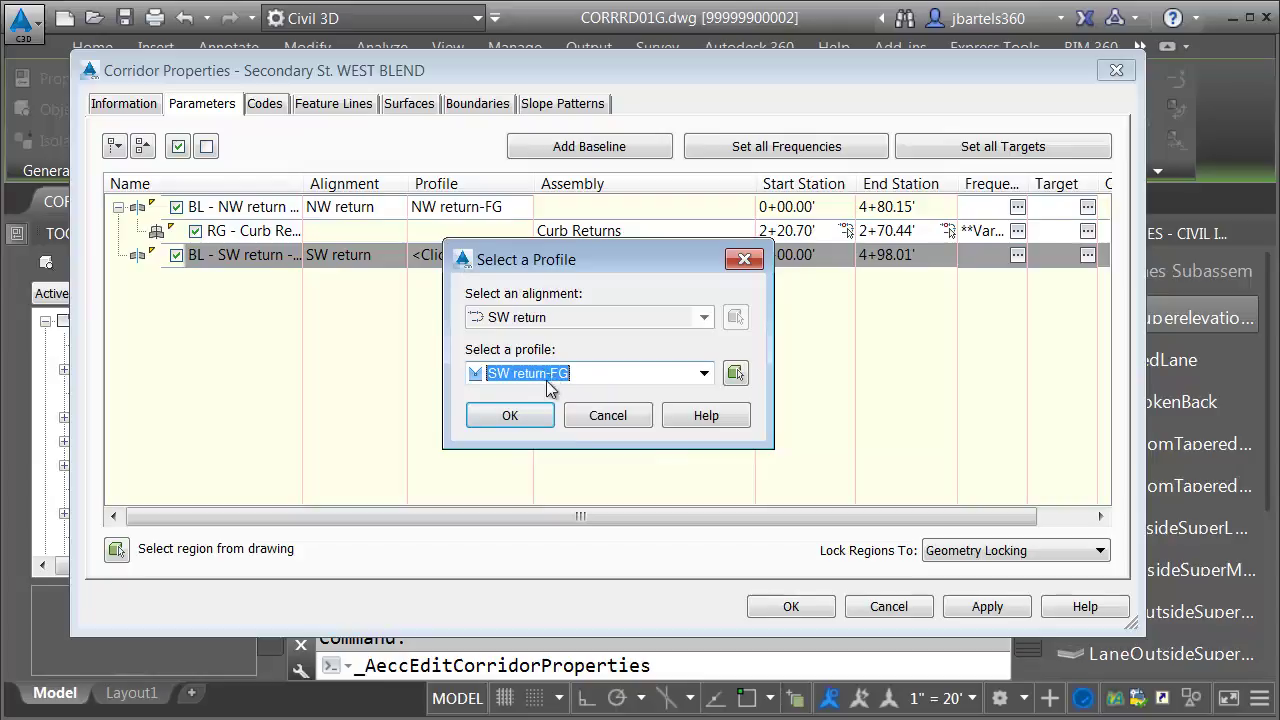
click(520, 415)
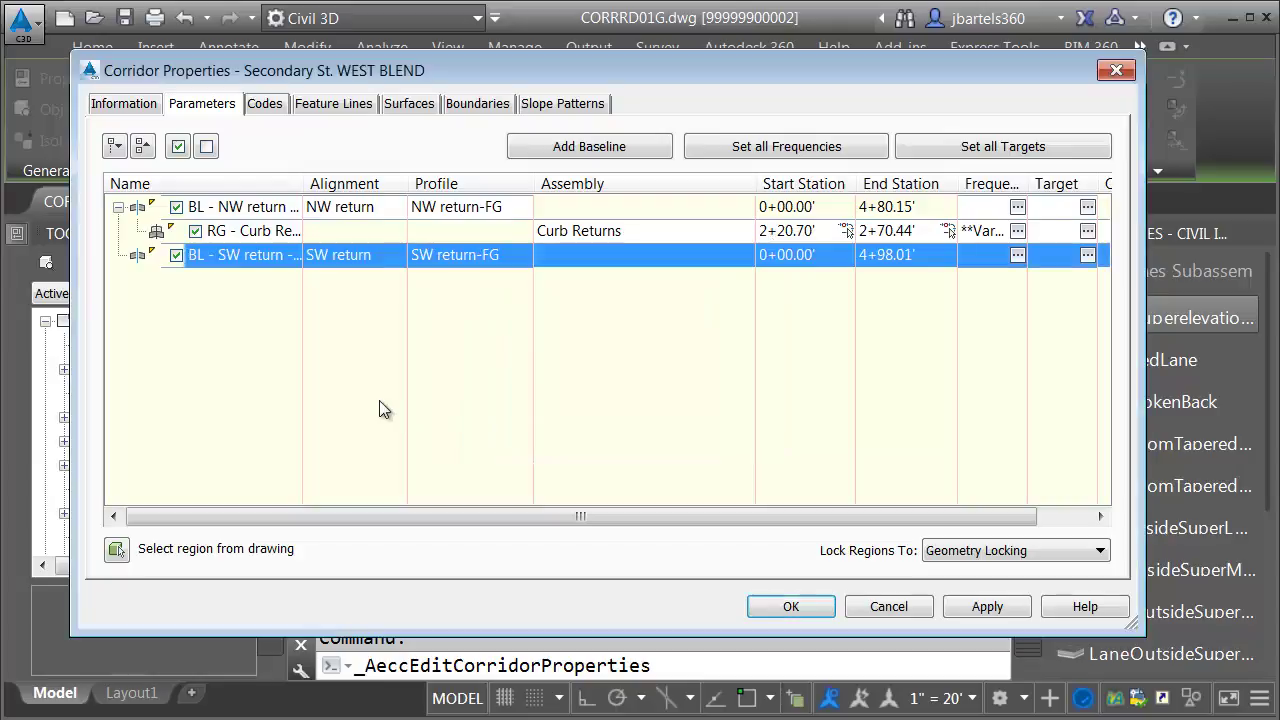
Add a region using the Curb Returns assembly to the SW return baseline.
right_click(214, 256)
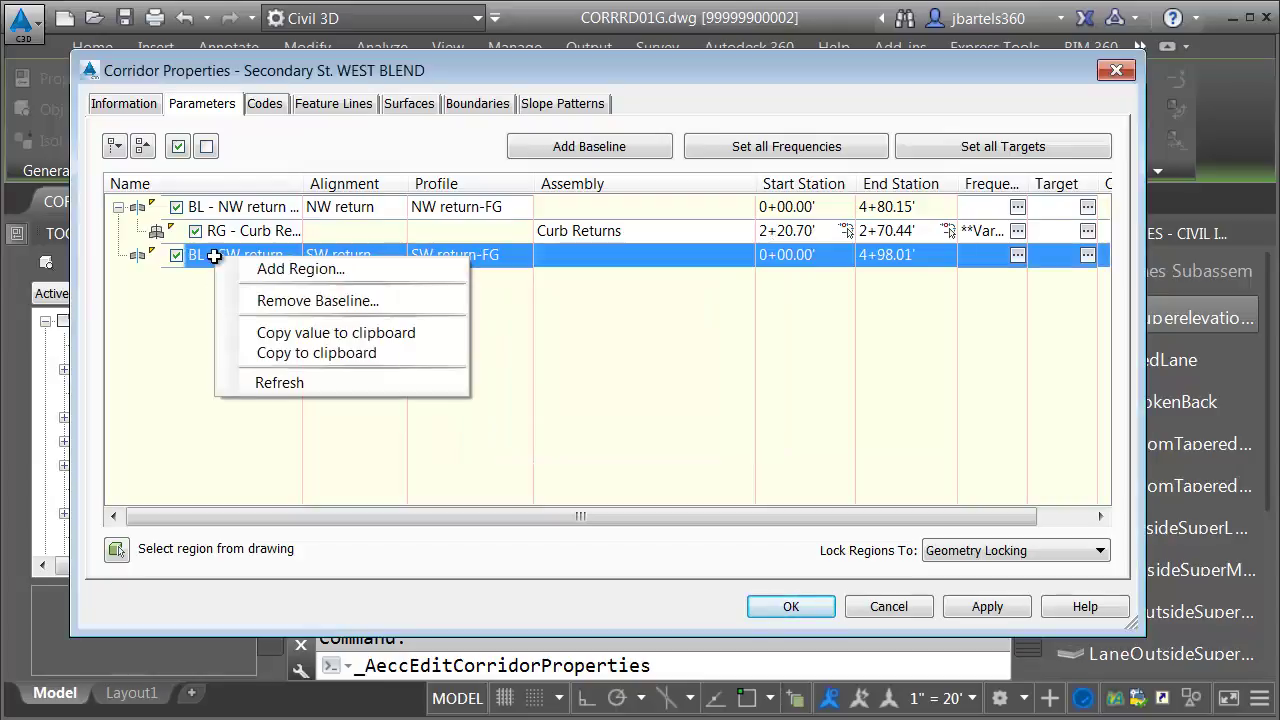
click(265, 269)
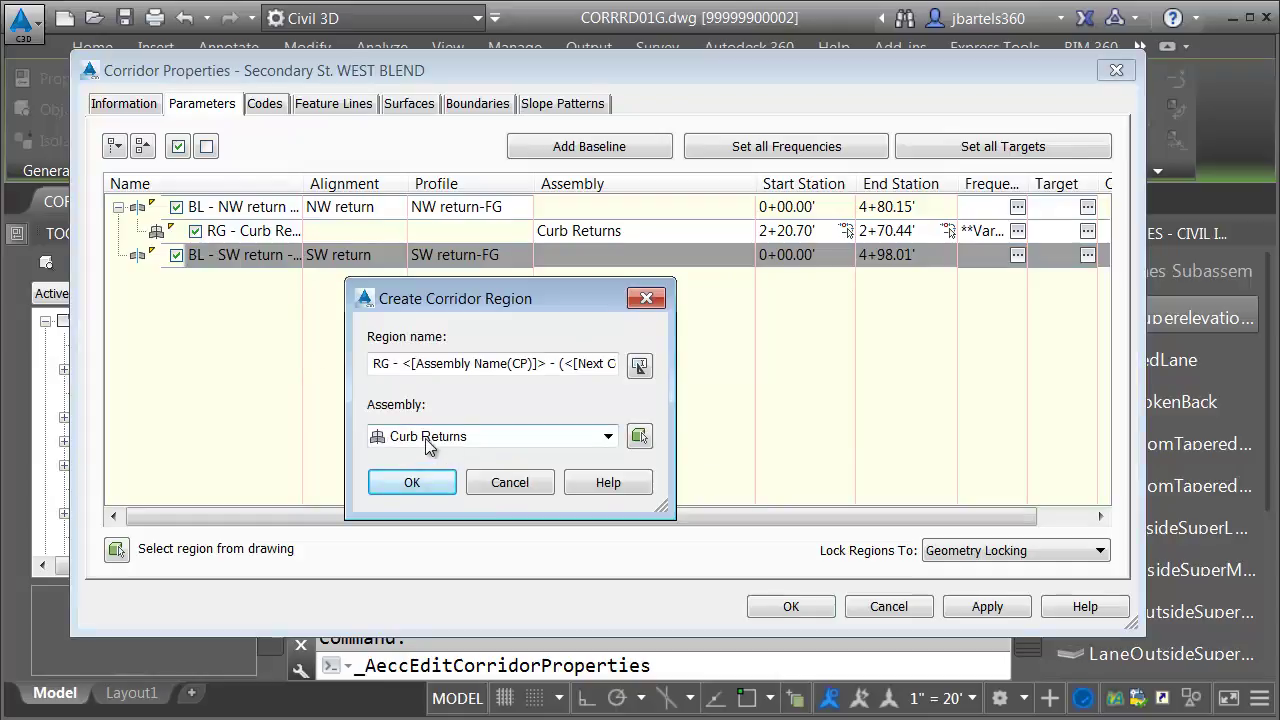
click(414, 482)
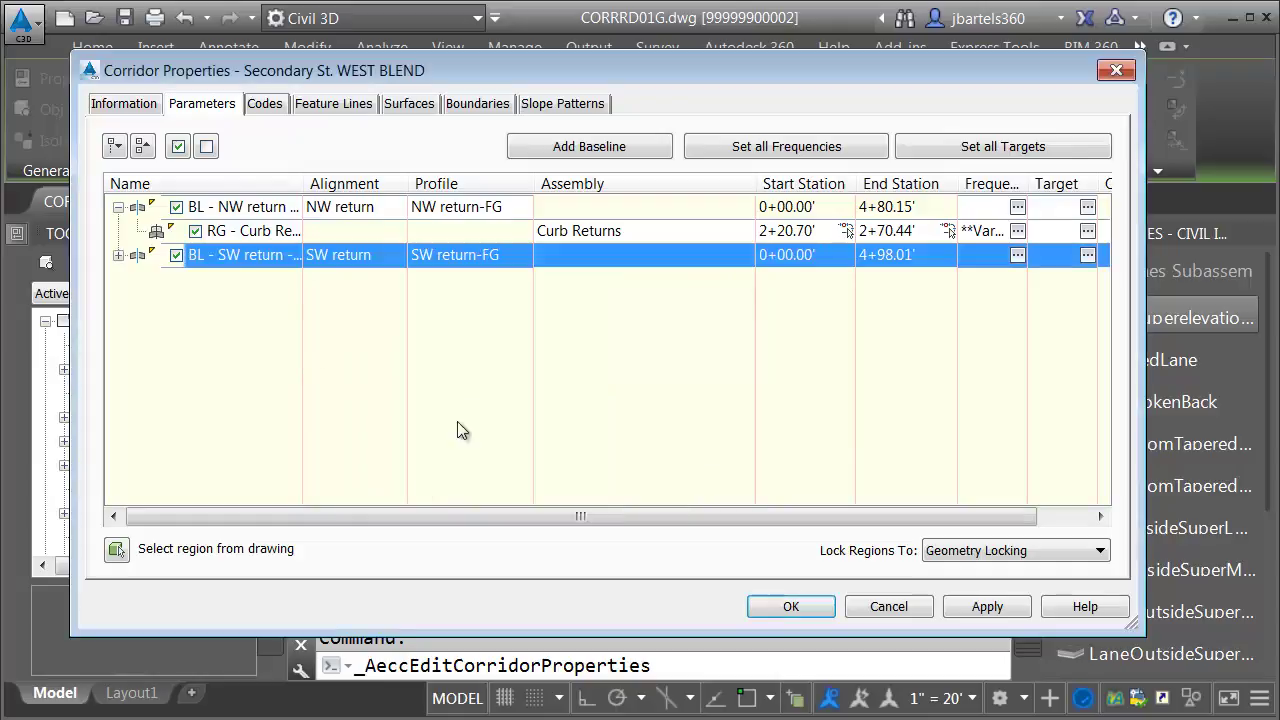
click(119, 256)
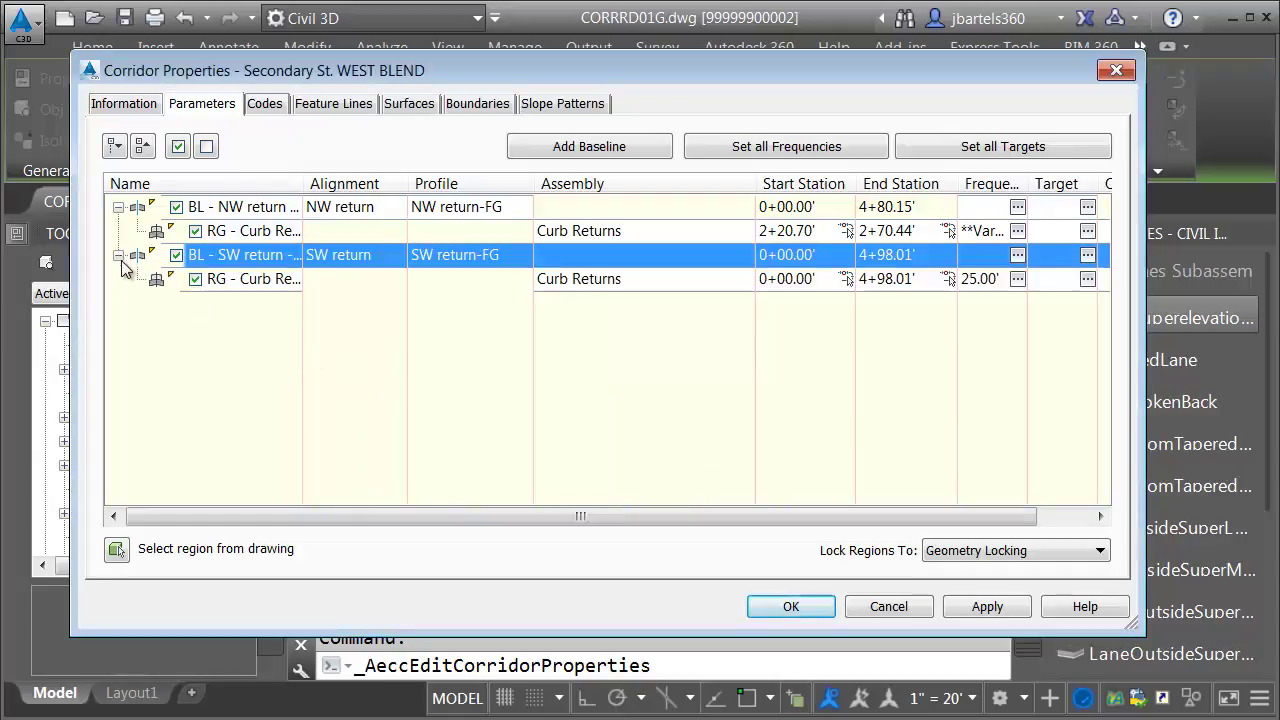
Set the region's stations from 2+20.20' to 2+64.71' using endpoint snaps.
click(846, 279)
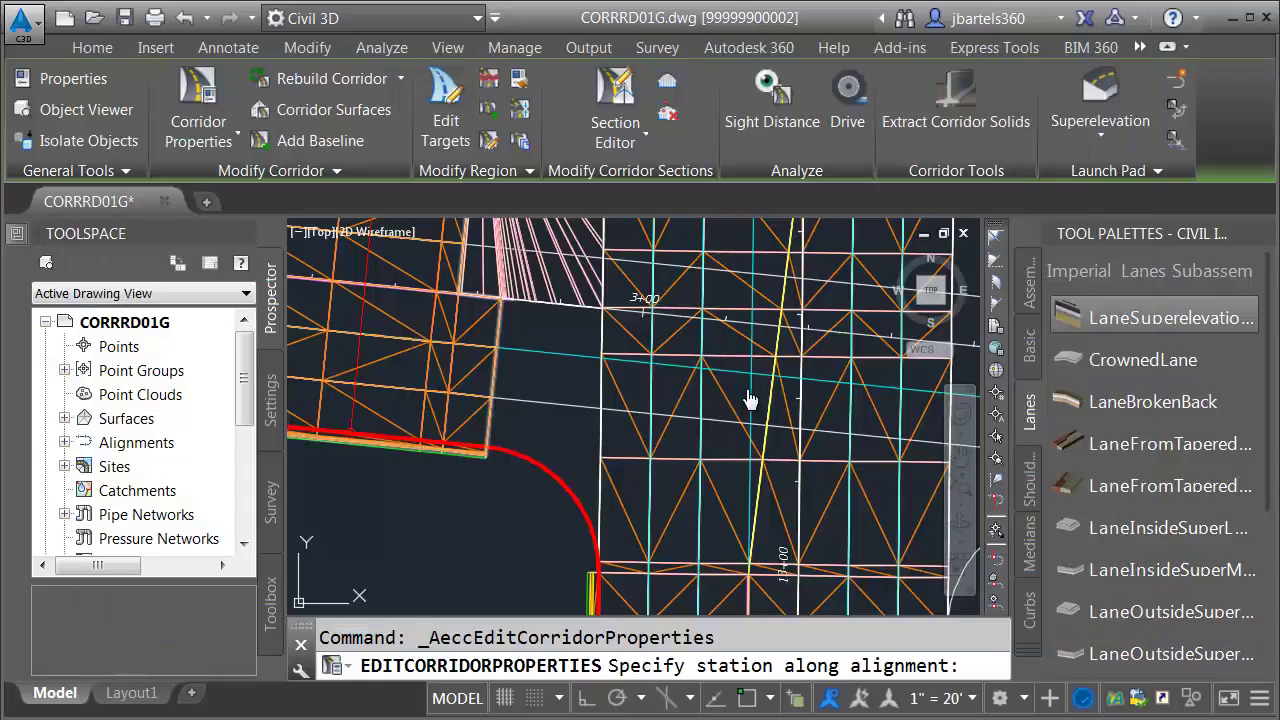
shift+right_click(500, 485)
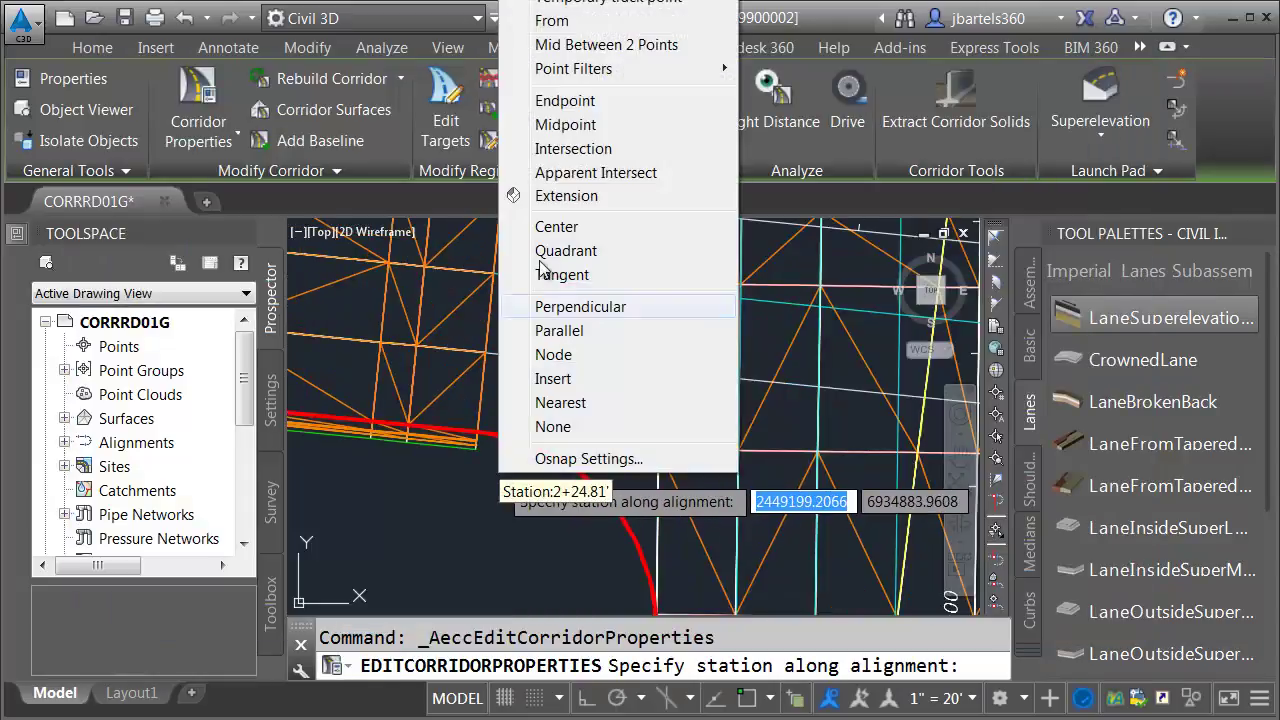
click(562, 100)
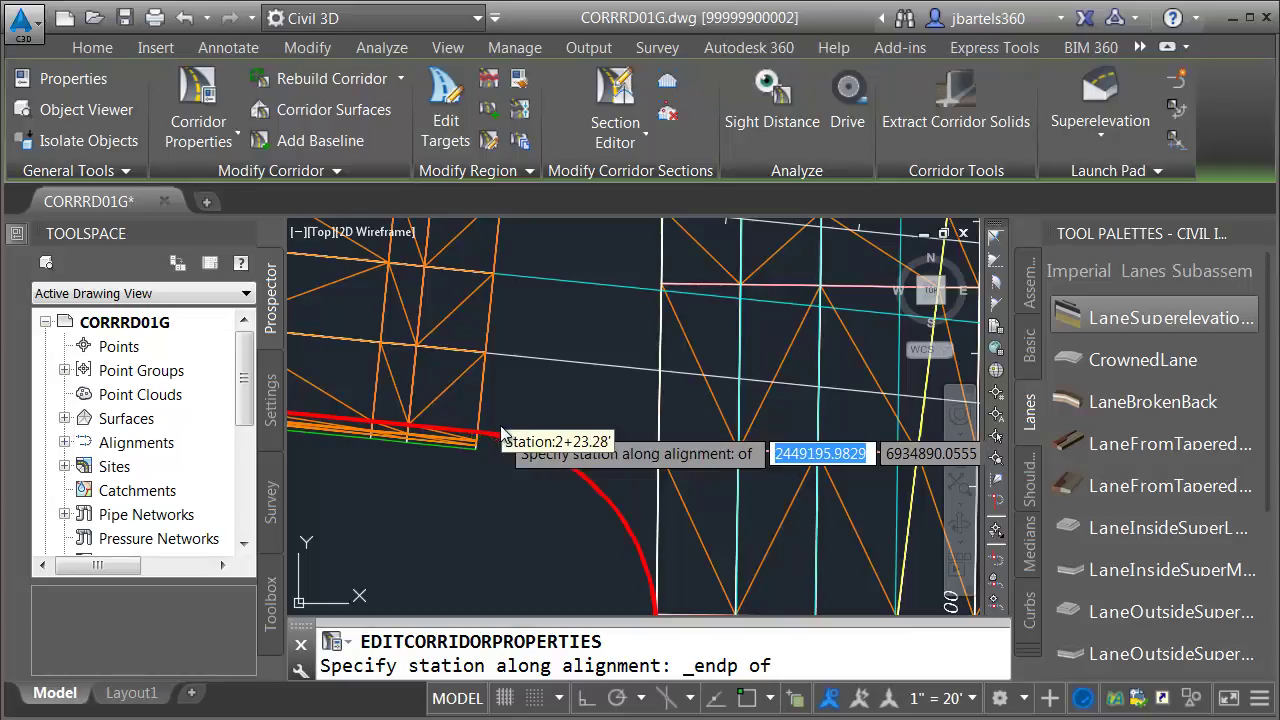
click(500, 428)
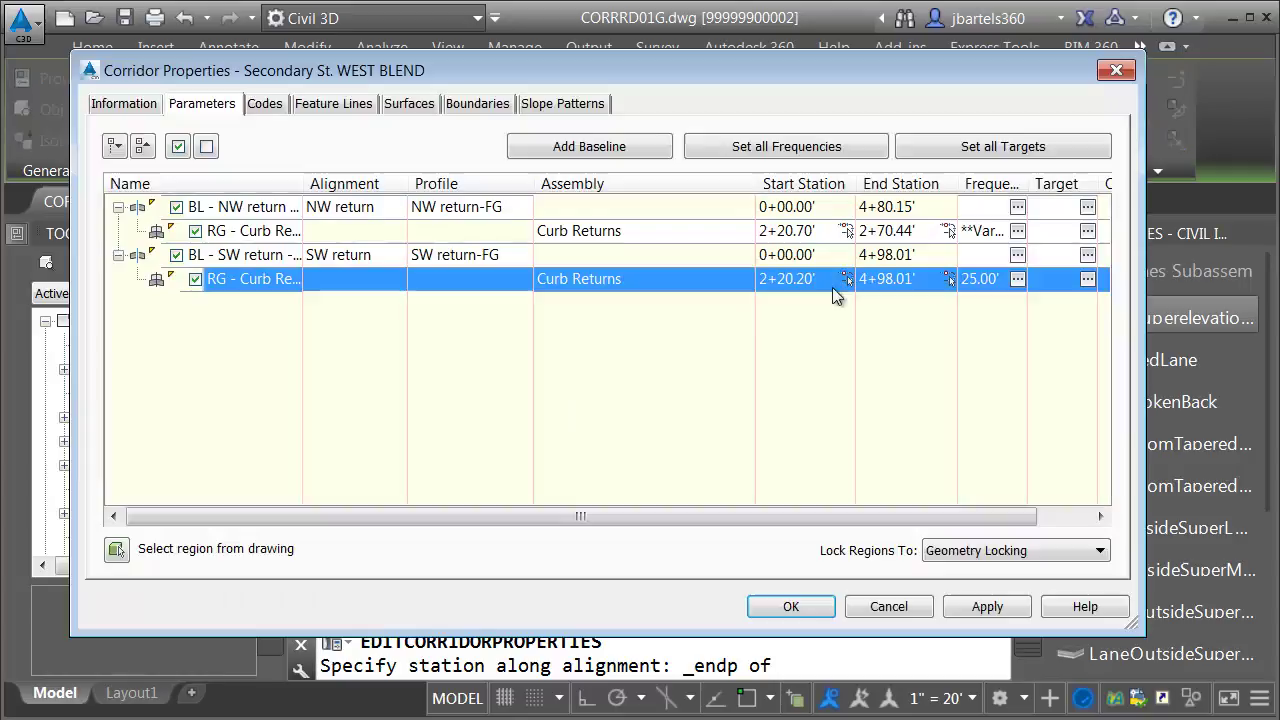
click(948, 279)
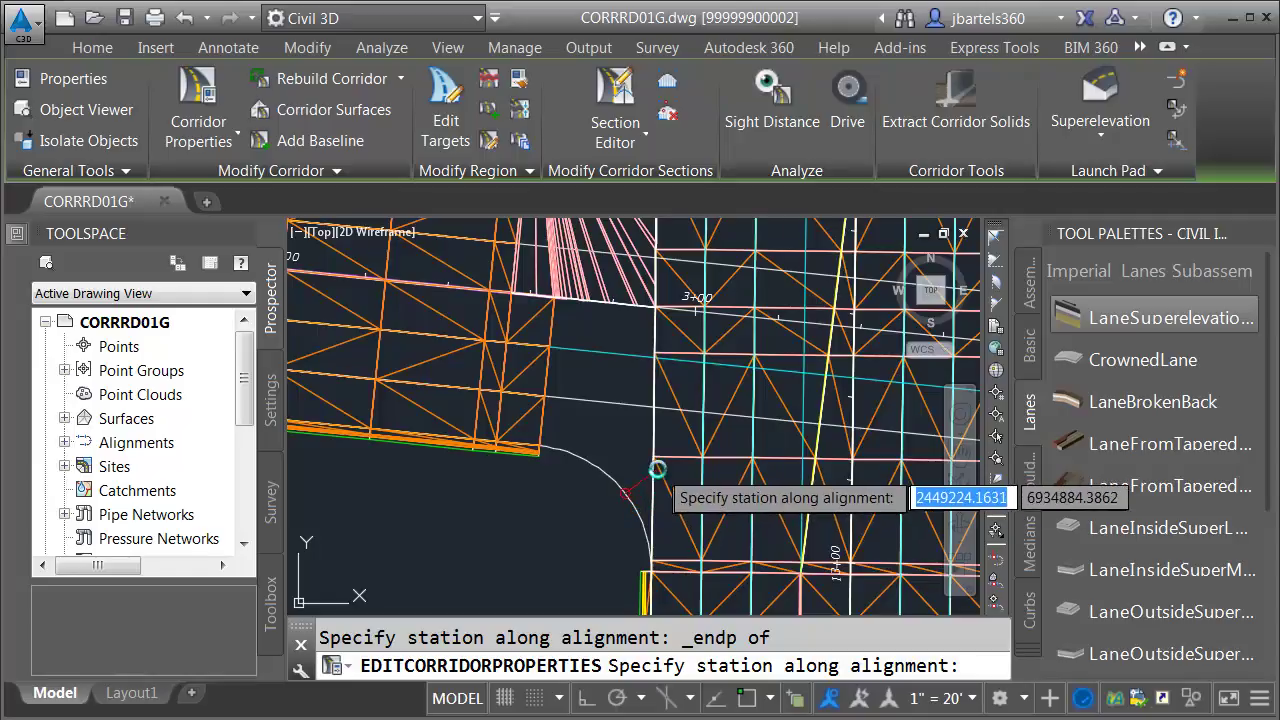
shift+right_click(657, 480)
click(713, 95)
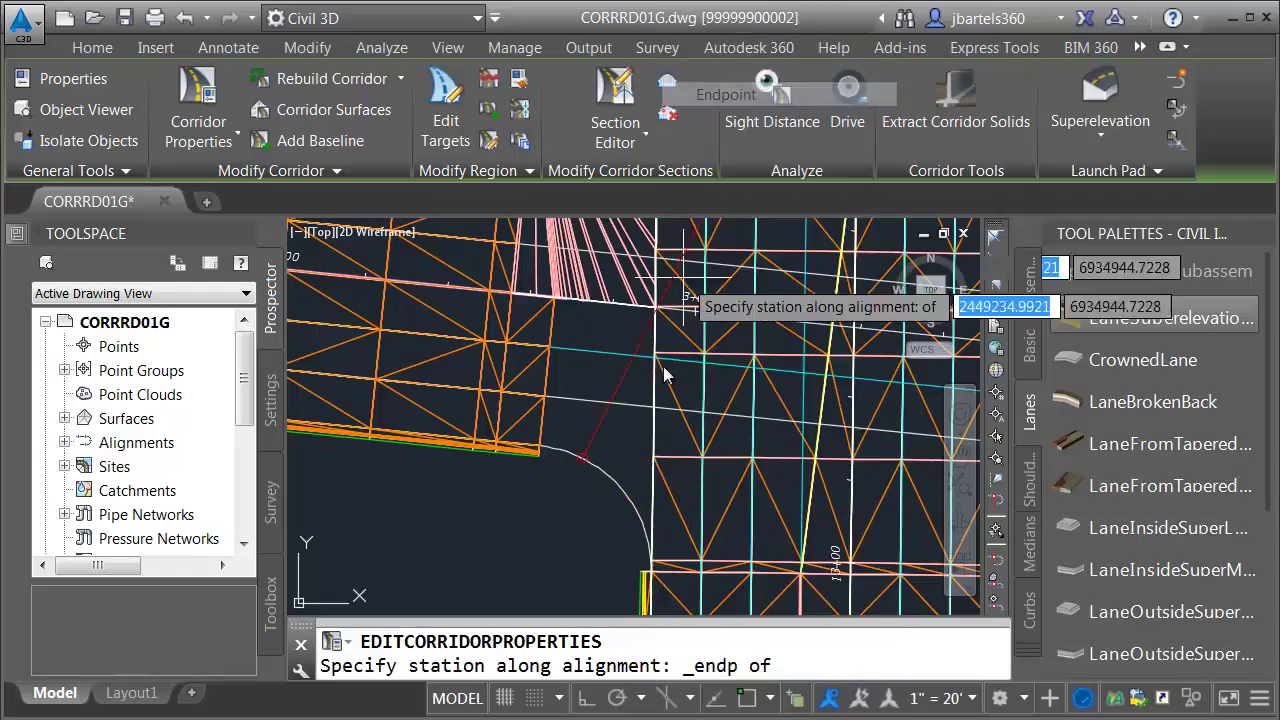
click(622, 502)
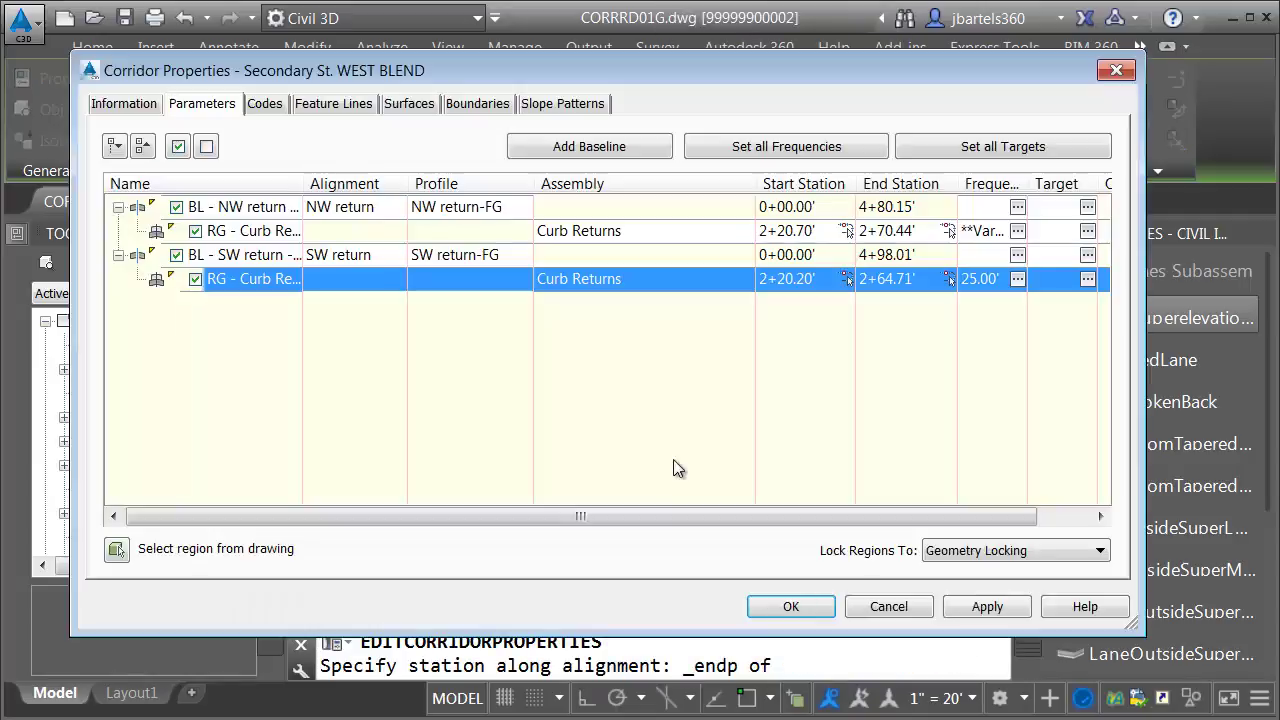
Set the SW region's frequency curve increment to 3.00'.
click(1016, 279)
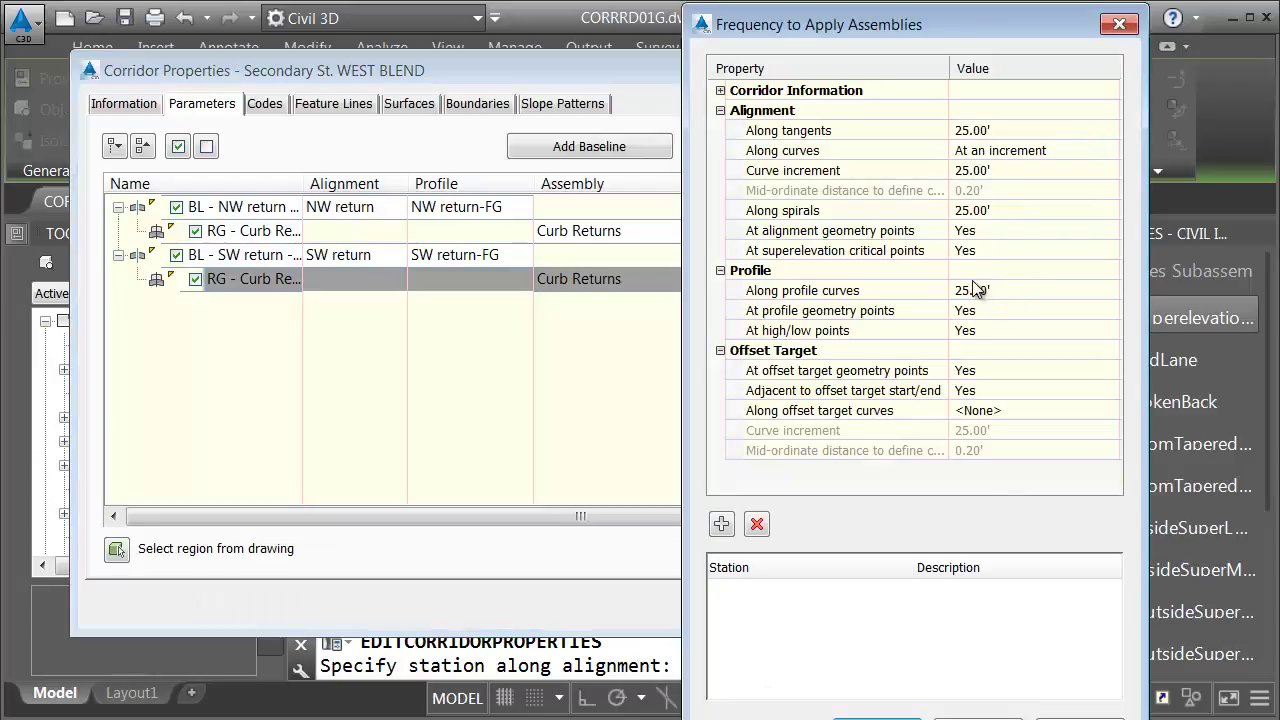
click(970, 174)
text(3)
key(Return)
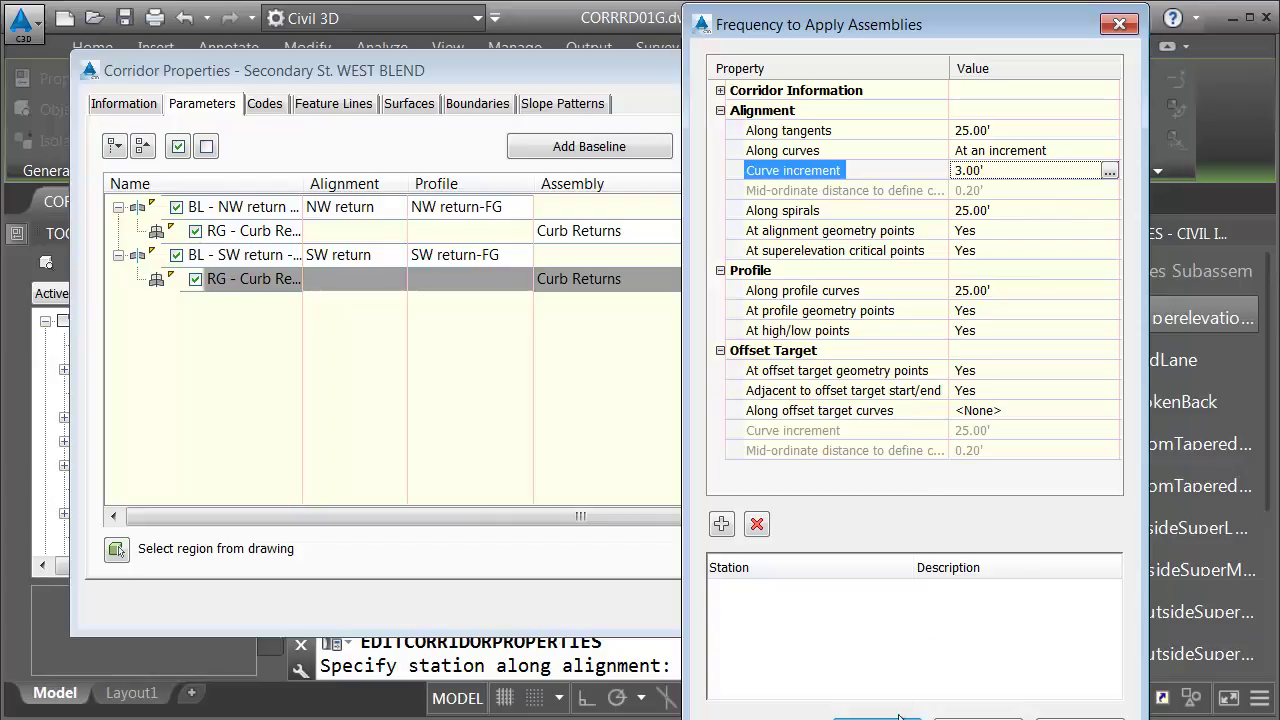
click(877, 717)
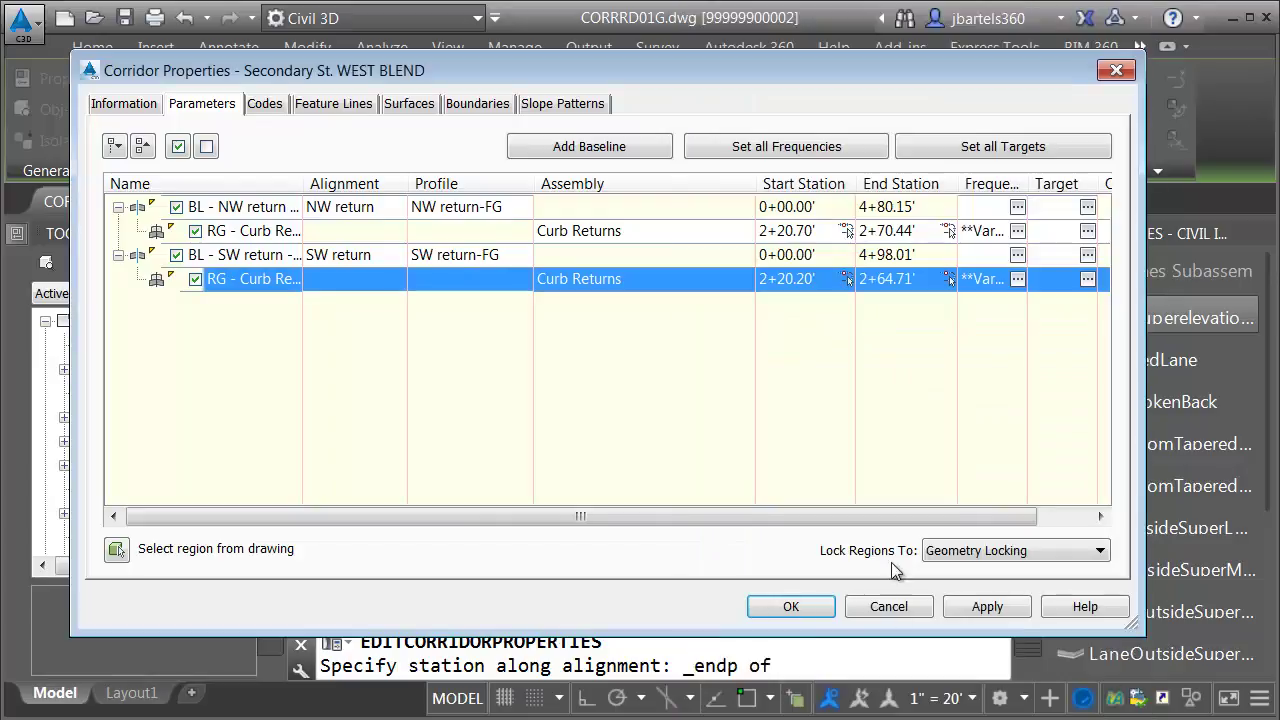
Target Width Alignment to the Primary St. ETW LT feature line and the Secondary St. alignment.
click(1087, 280)
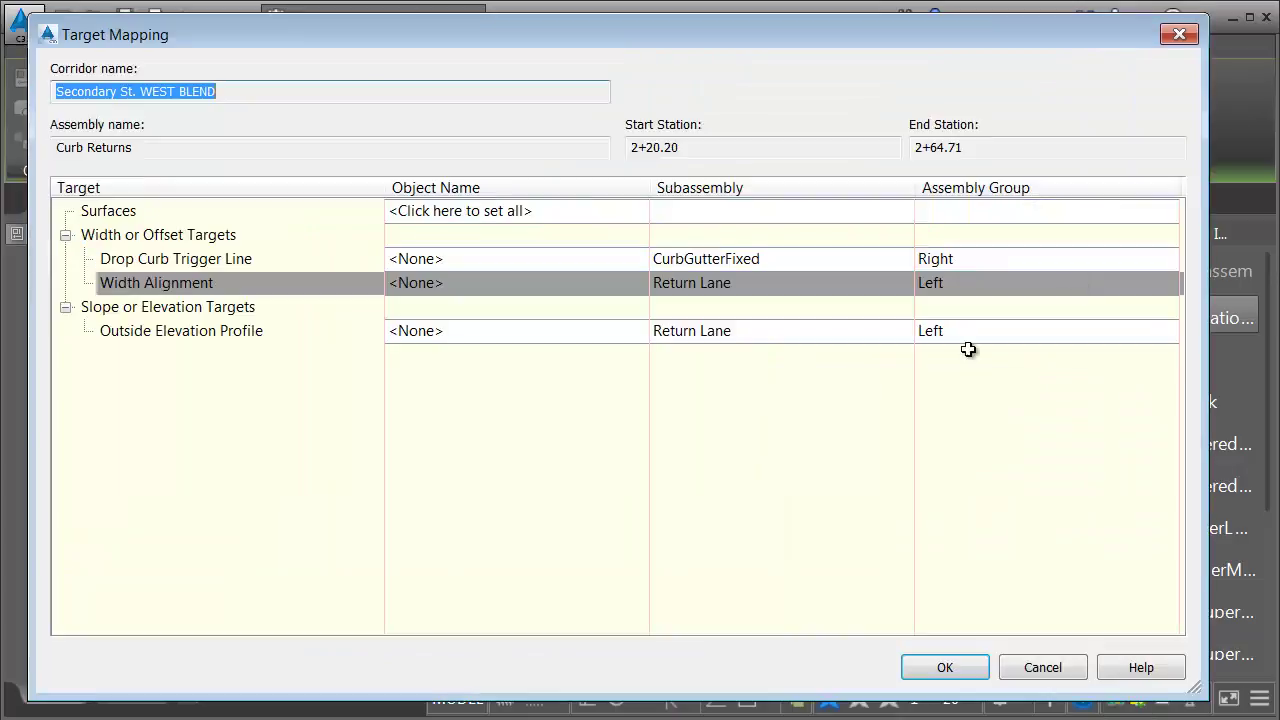
click(430, 284)
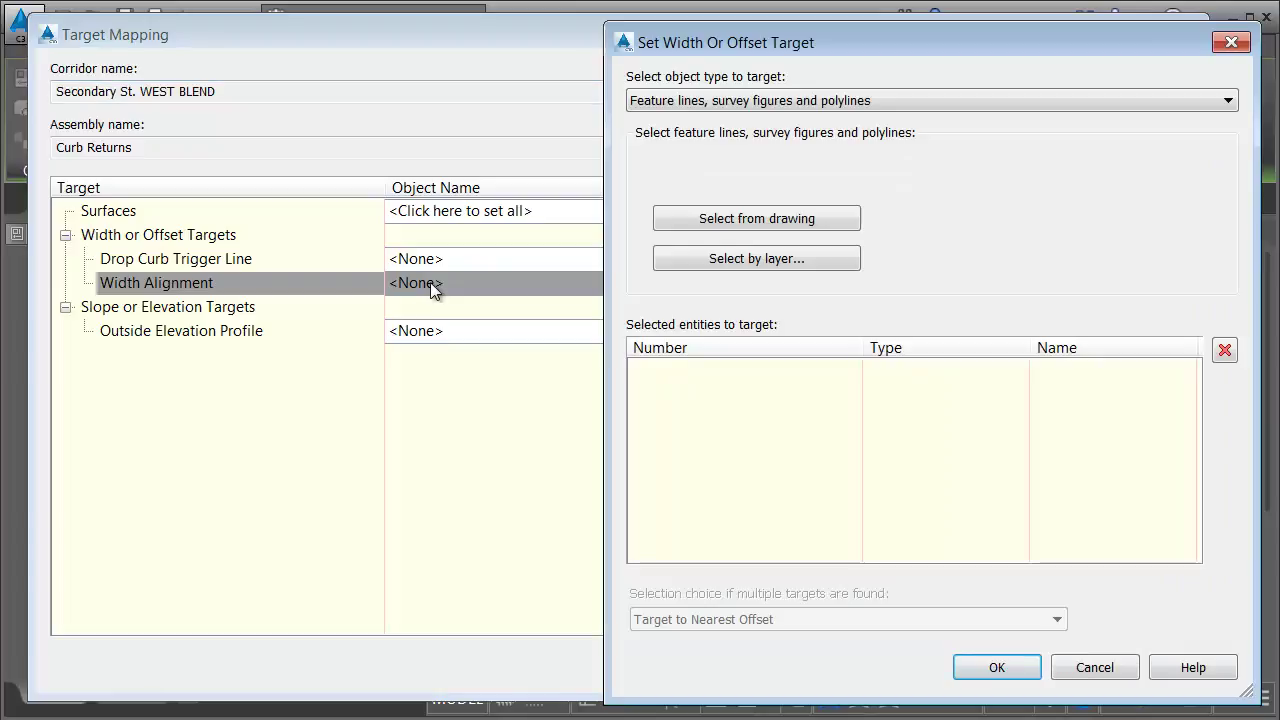
click(668, 225)
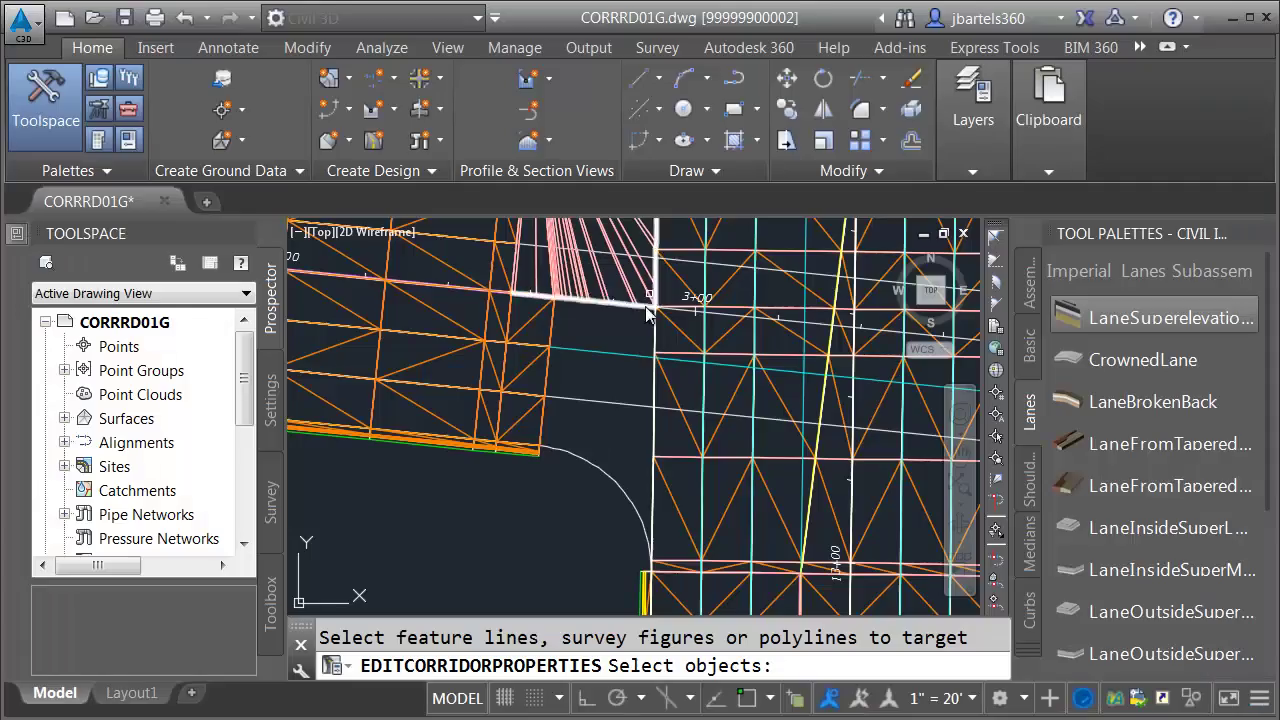
click(655, 450)
key(Return)
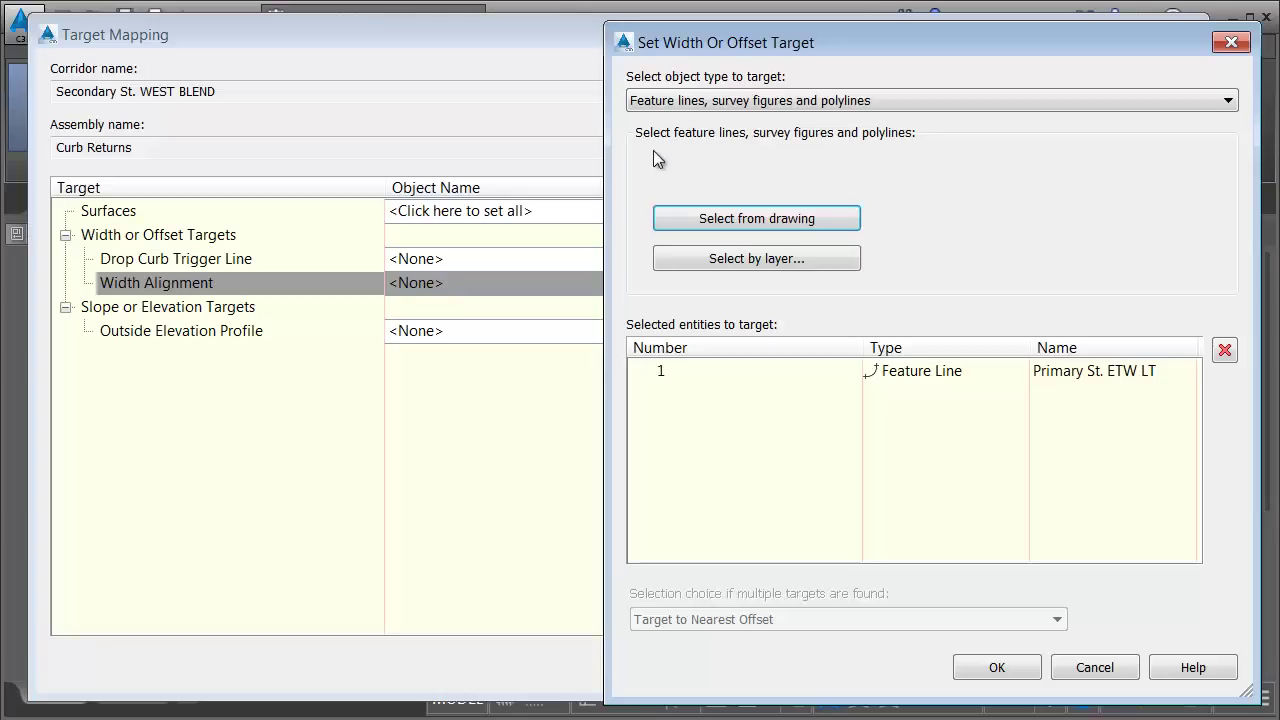
click(663, 100)
click(668, 112)
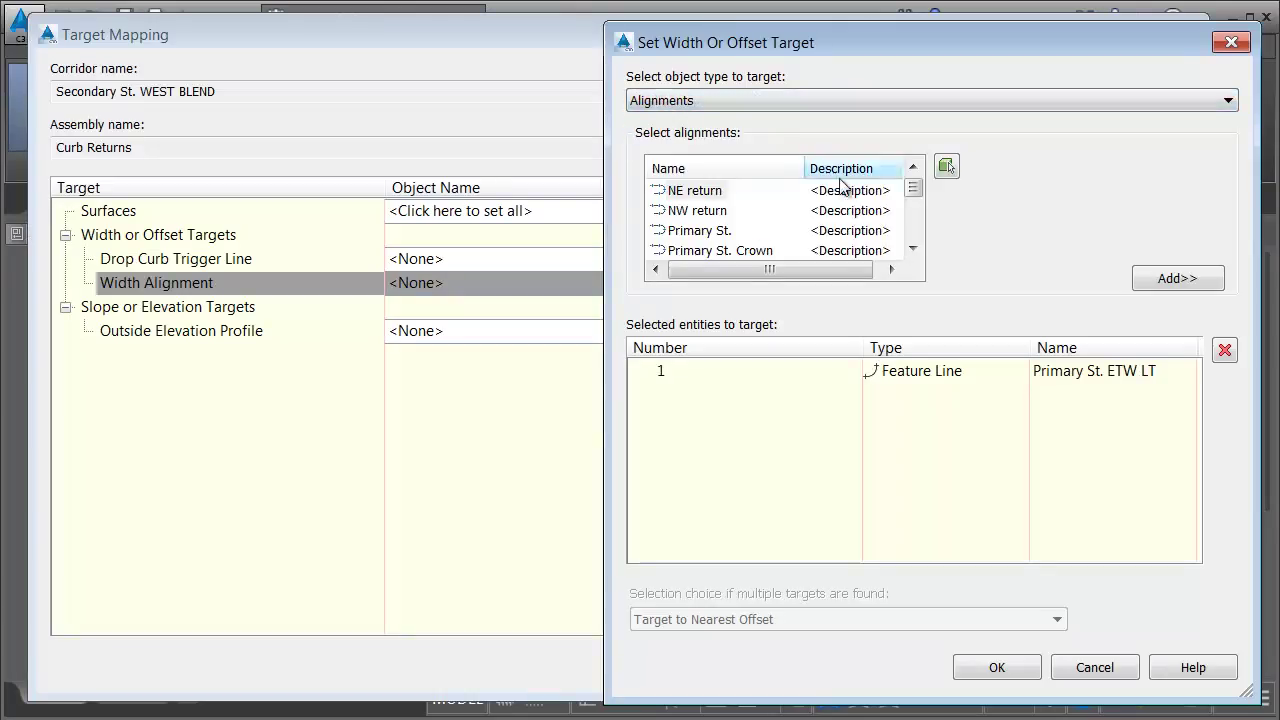
drag(913, 192, 919, 231)
click(708, 230)
click(1145, 279)
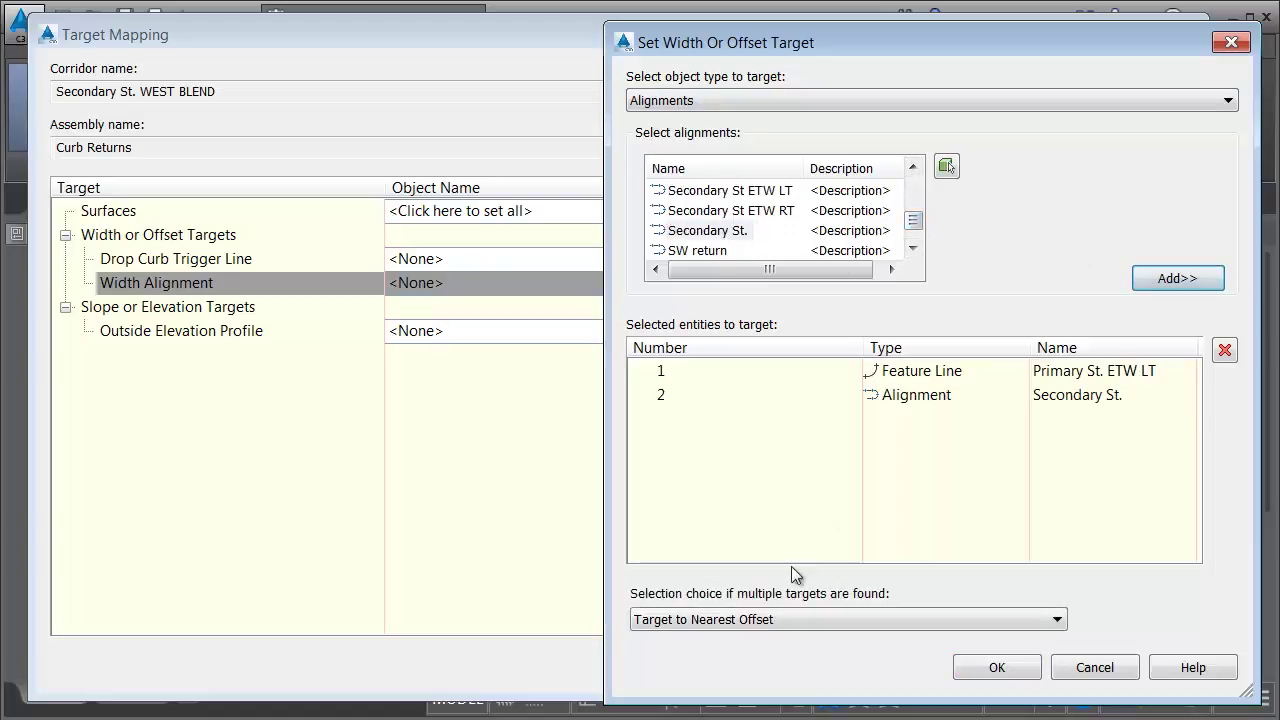
click(983, 668)
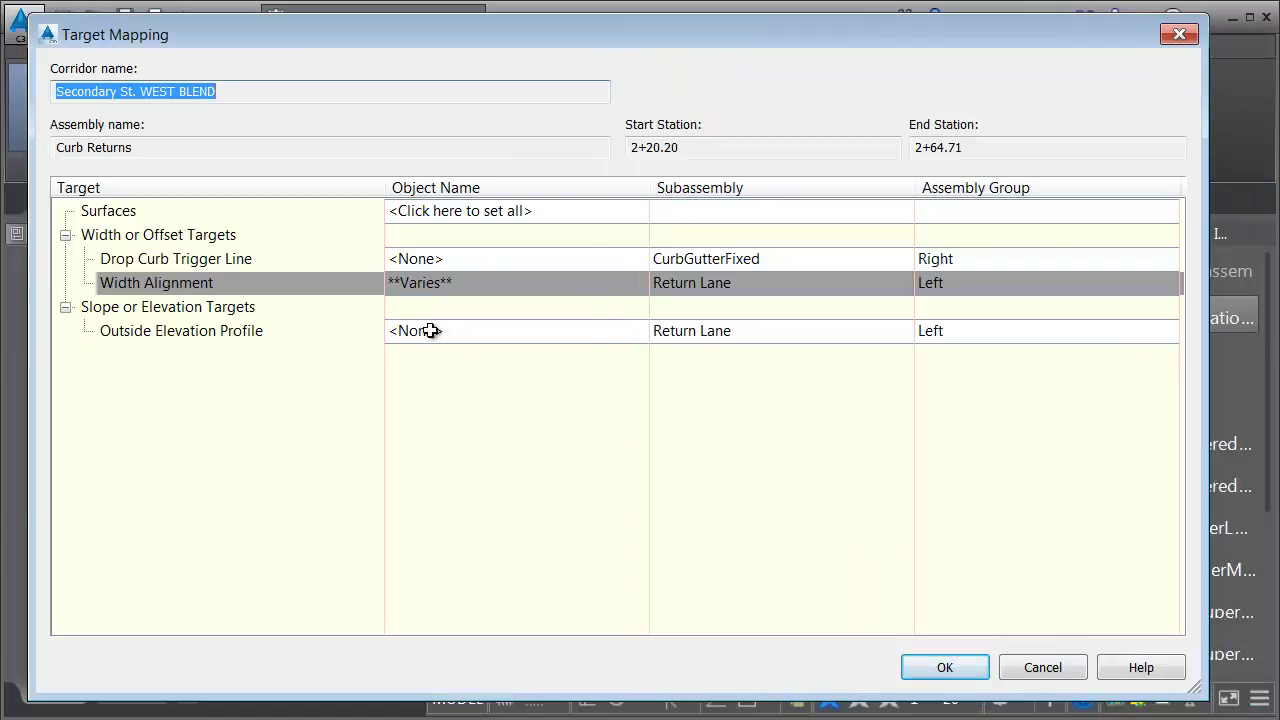
Target the Outside Elevation Profile to Secondary St - FG plus a picked feature line.
click(430, 330)
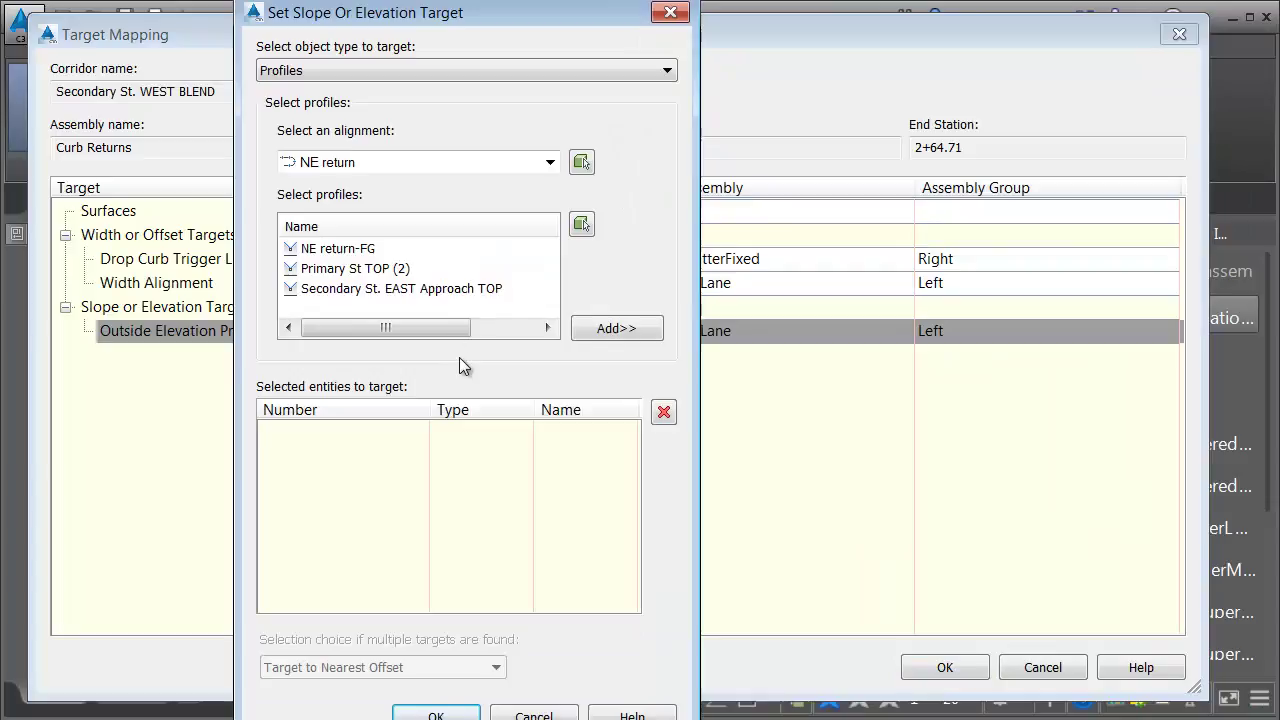
click(385, 163)
click(349, 311)
click(340, 270)
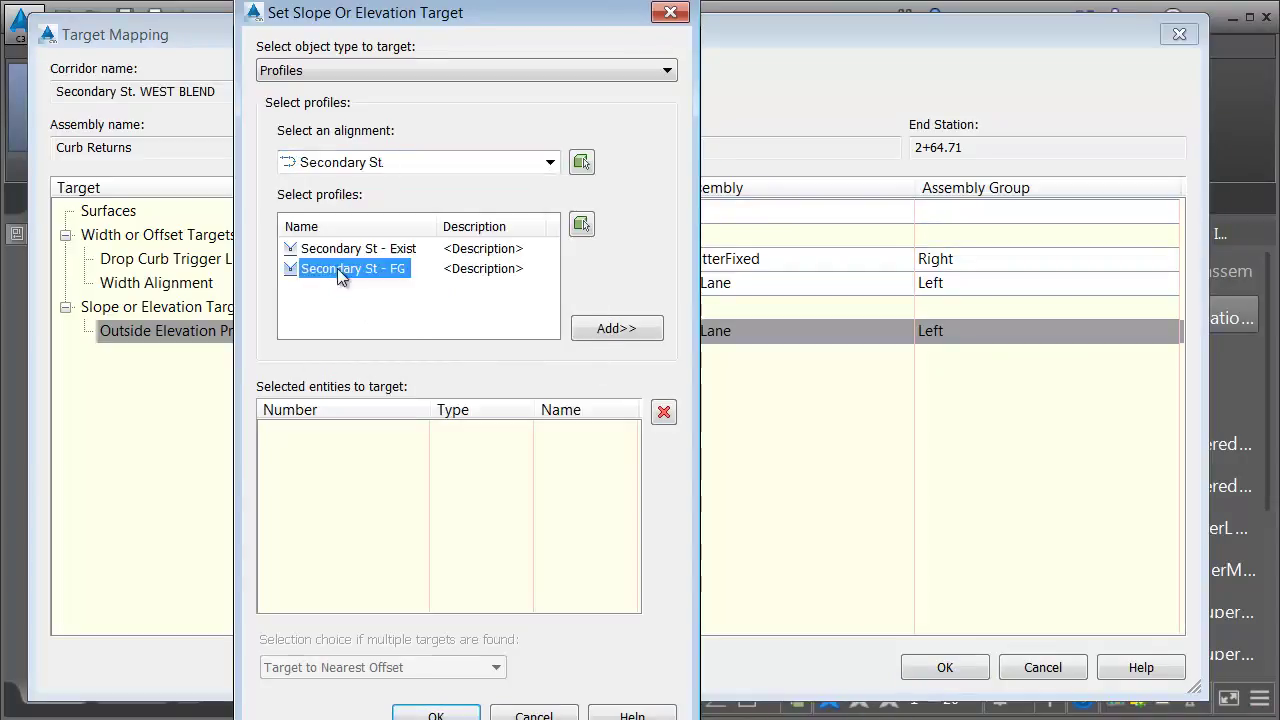
click(605, 330)
click(360, 70)
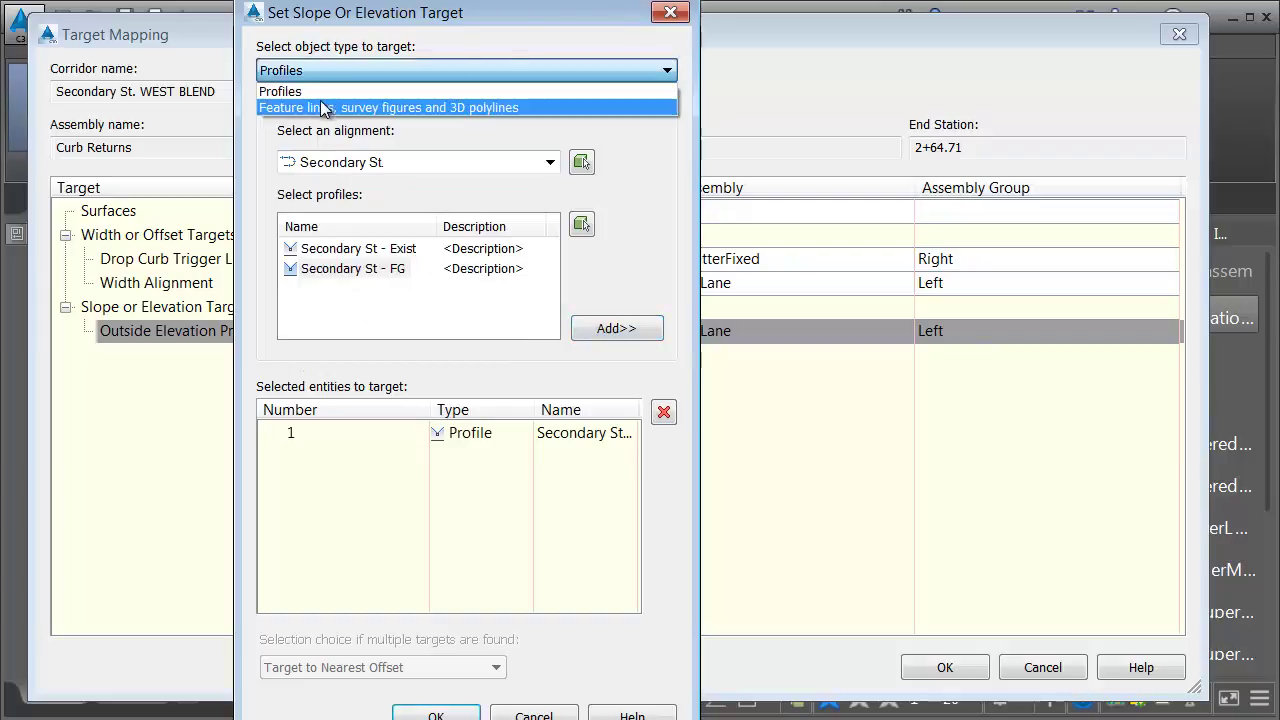
click(360, 105)
click(366, 240)
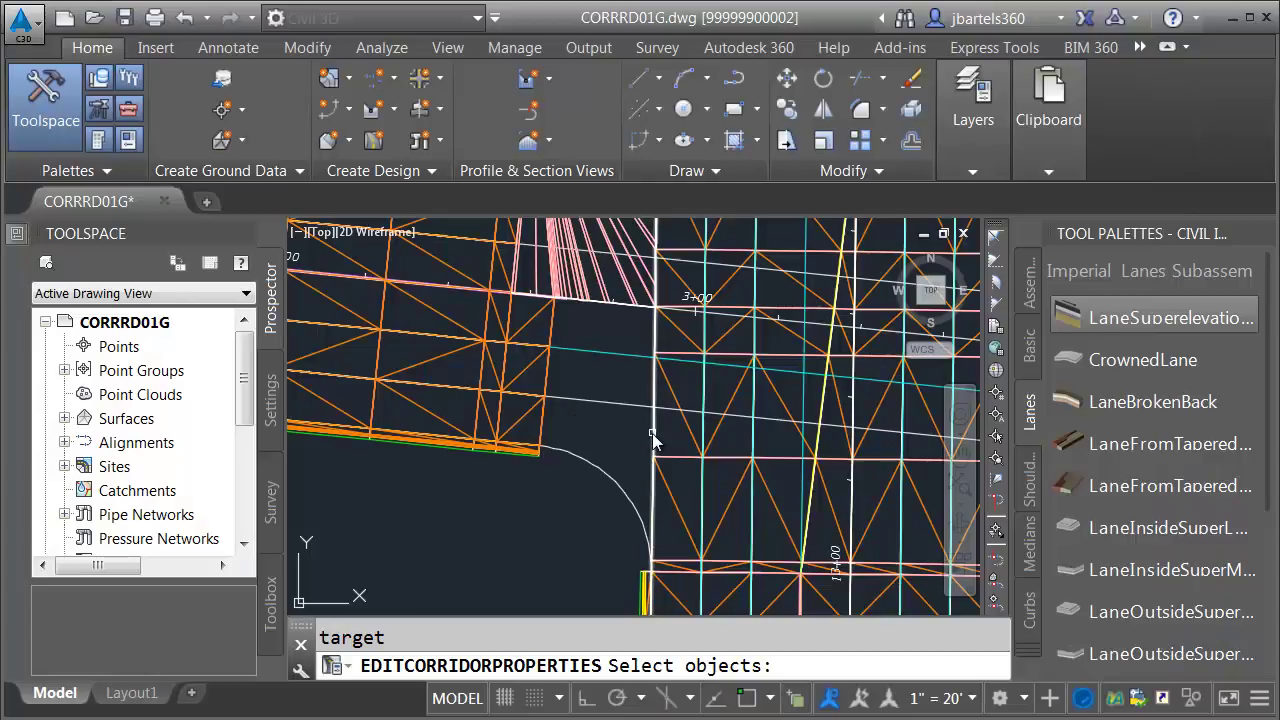
click(652, 434)
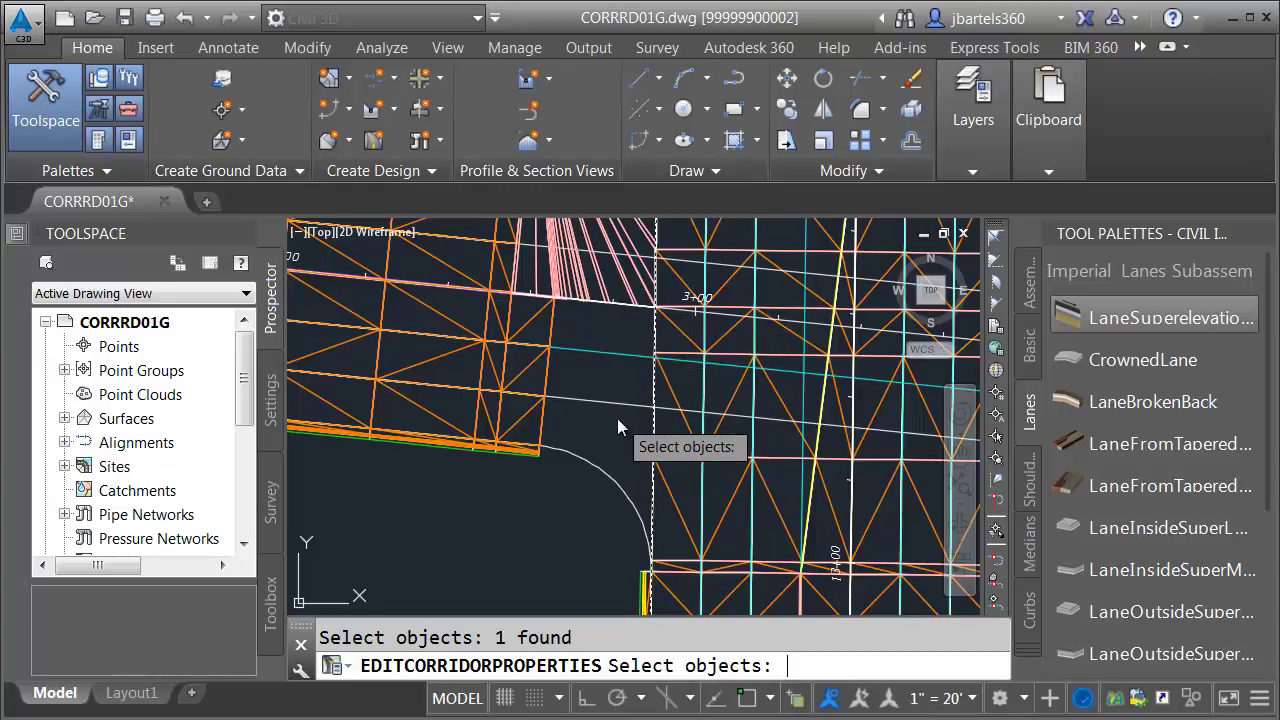
key(Return)
Confirm the target mapping and apply the corridor property changes.
click(434, 709)
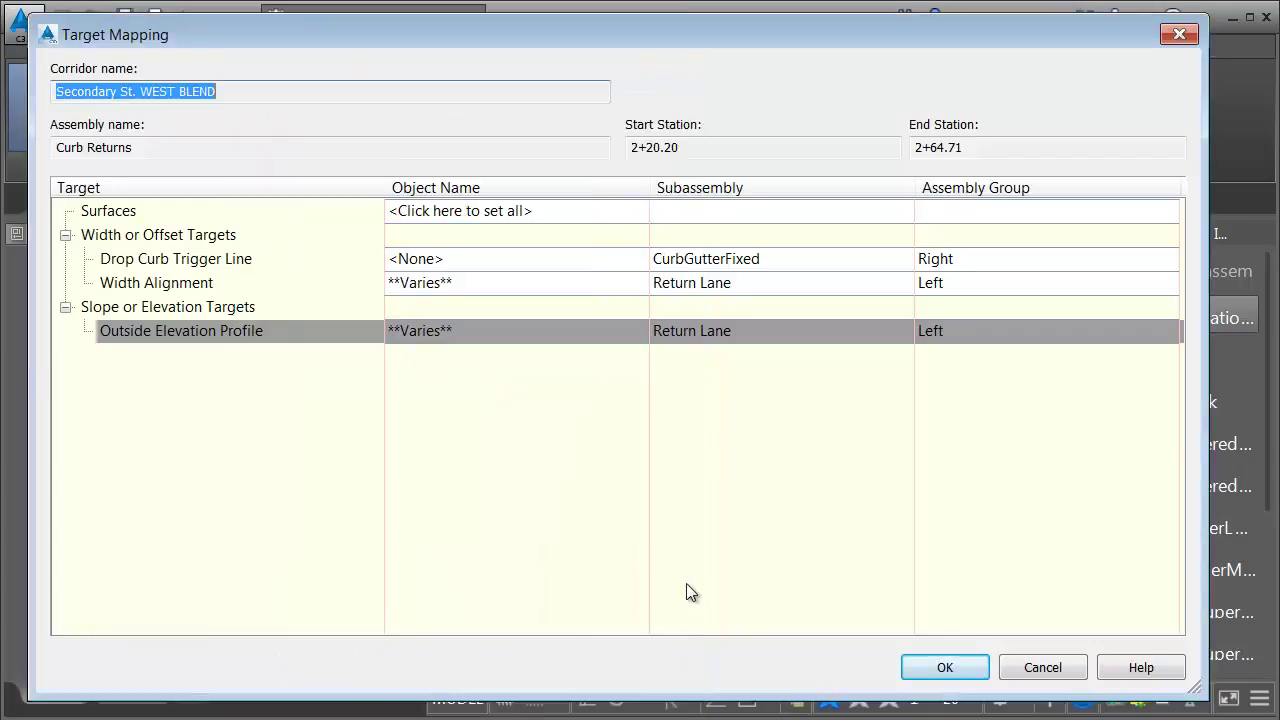
click(905, 660)
click(785, 608)
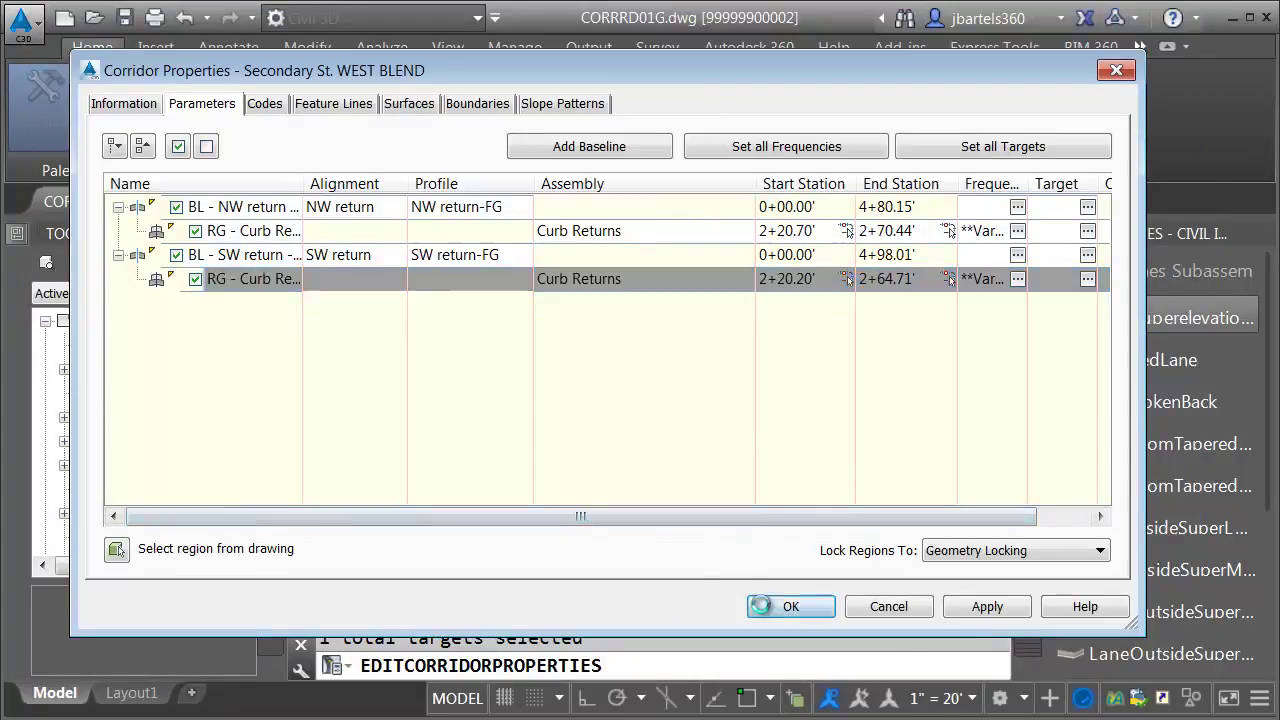
Rebuild the corridor with the new targets and reselect it.
click(344, 348)
key(Escape)
scroll(650, 320, up, 6)
scroll(647, 323, up, 3)
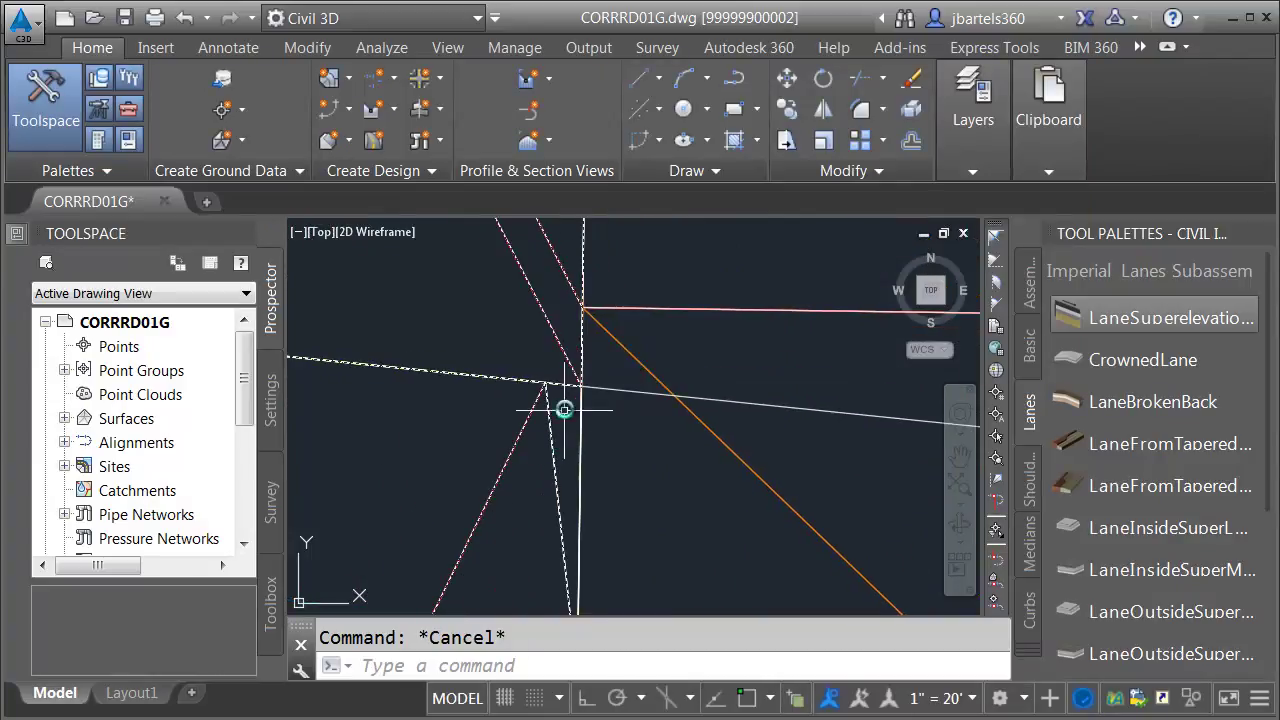
scroll(574, 418, down, 3)
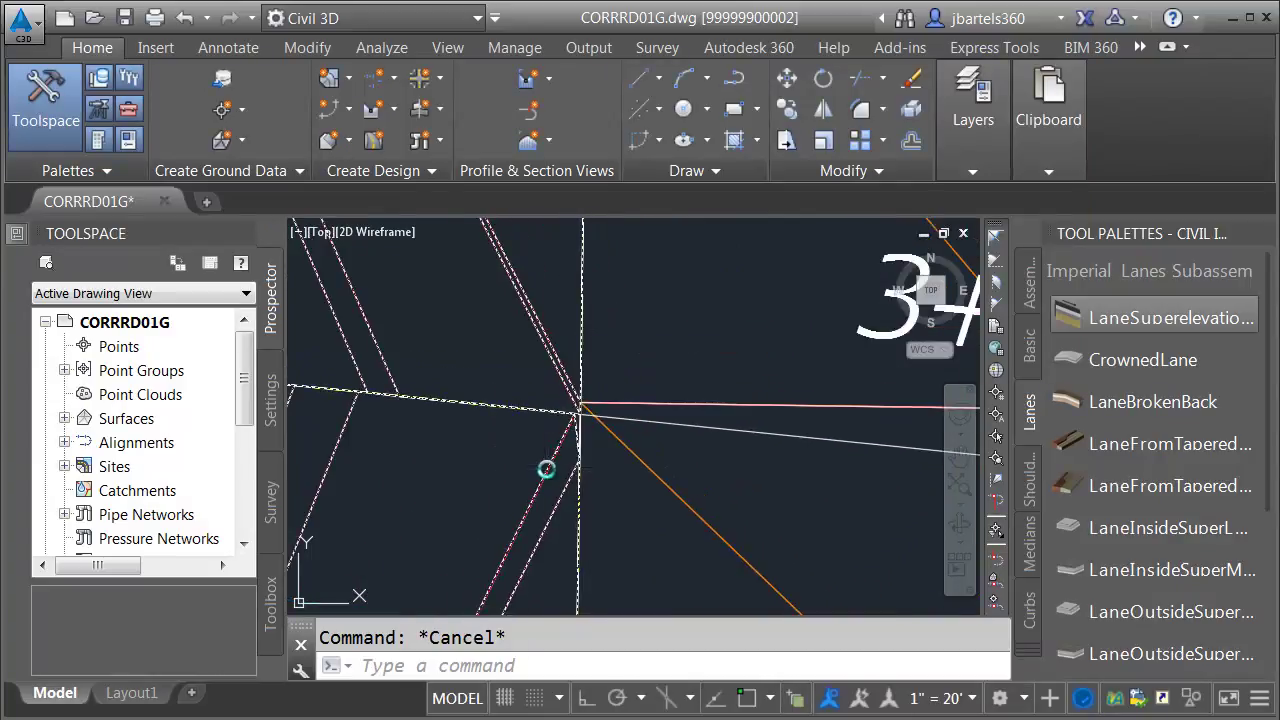
click(547, 468)
Add an assembly frequency station at 2+30.80' on the SW return region using an endpoint snap.
click(487, 141)
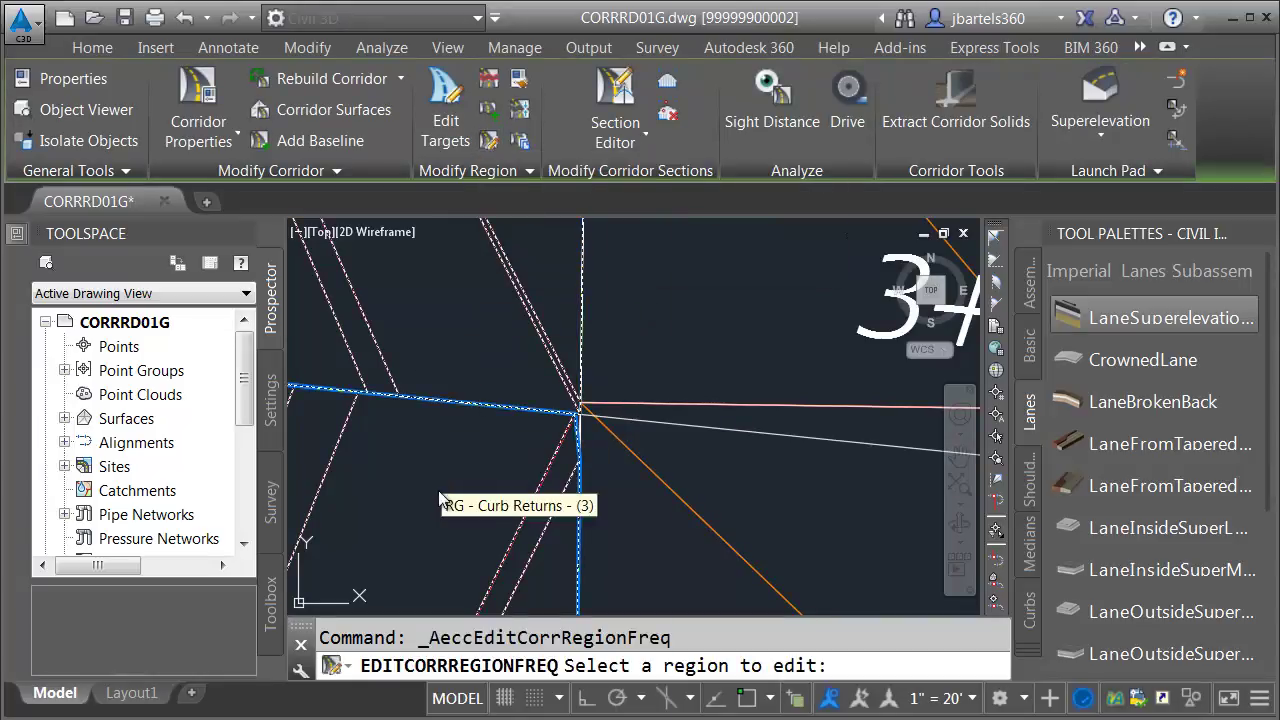
click(440, 498)
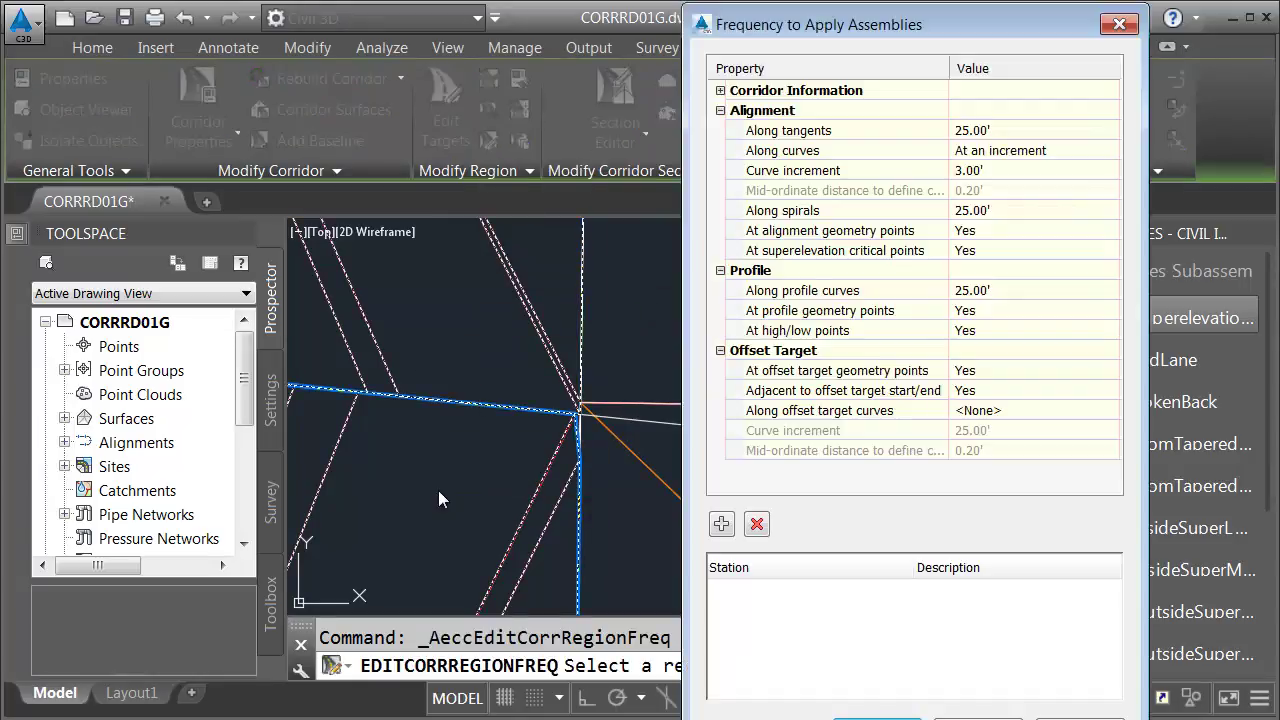
click(721, 524)
shift+right_click(487, 460)
click(531, 95)
scroll(575, 415, up, 4)
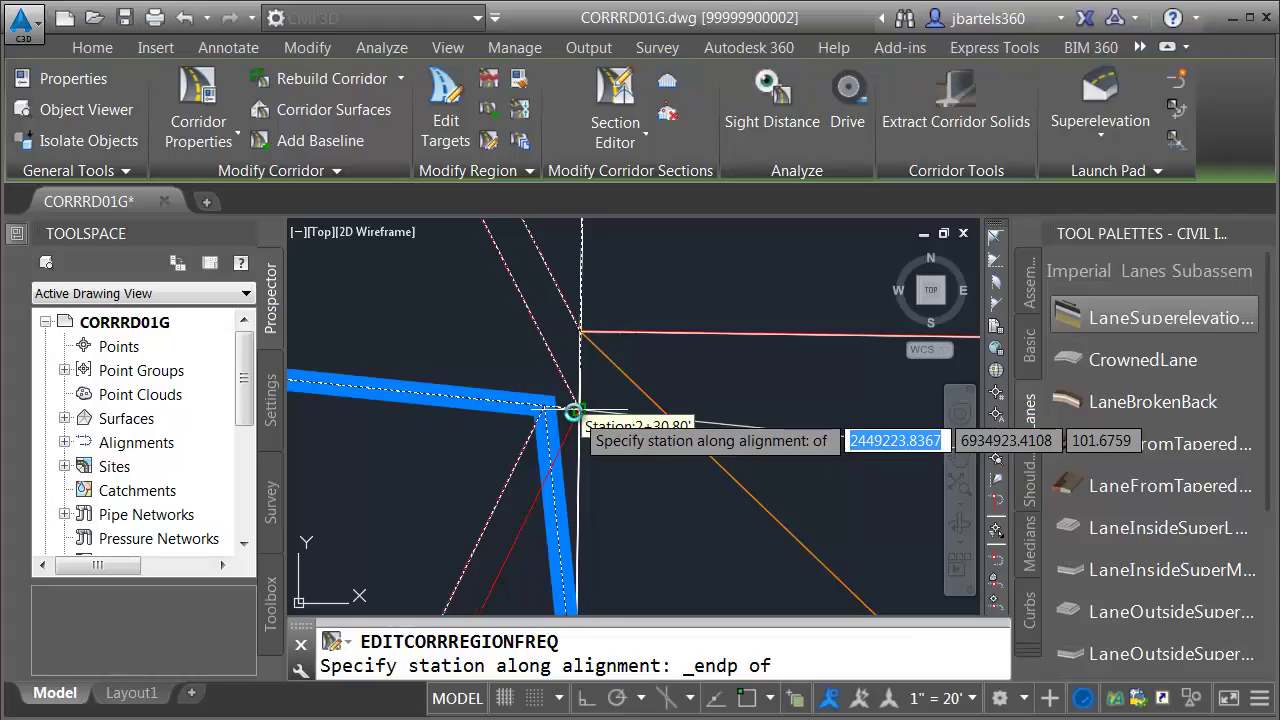
click(574, 412)
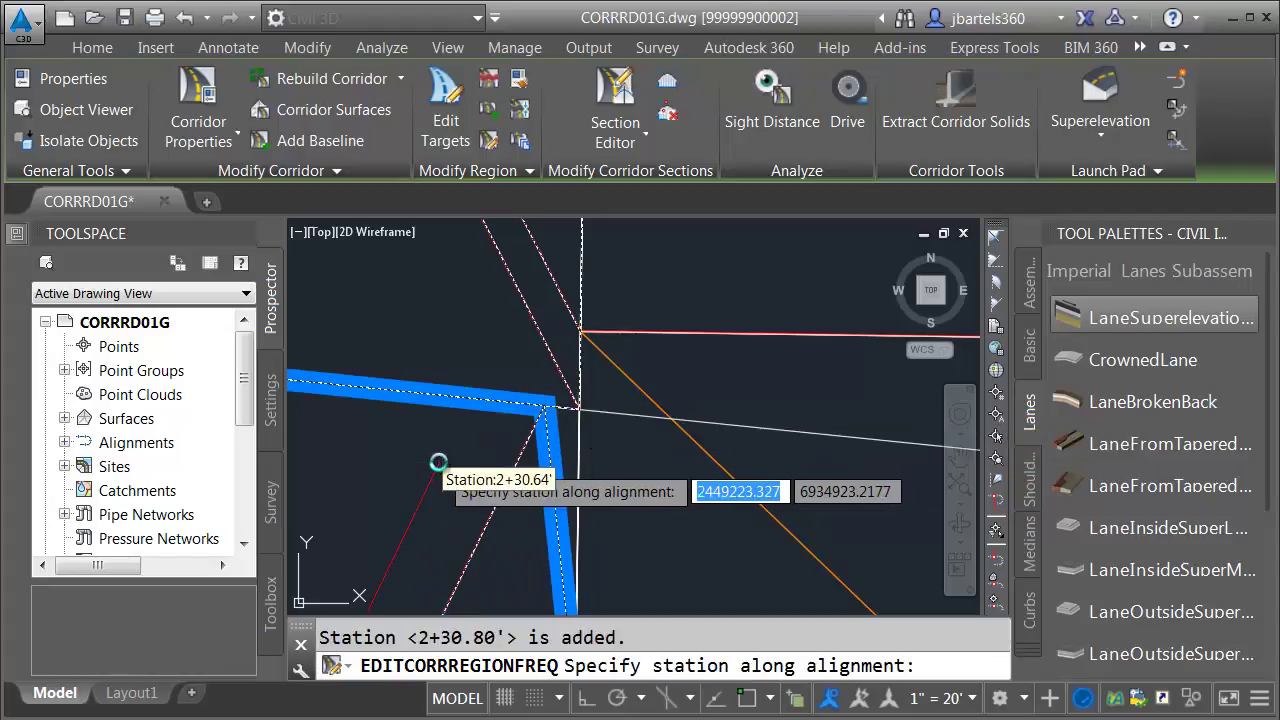
key(Return)
key(Return)
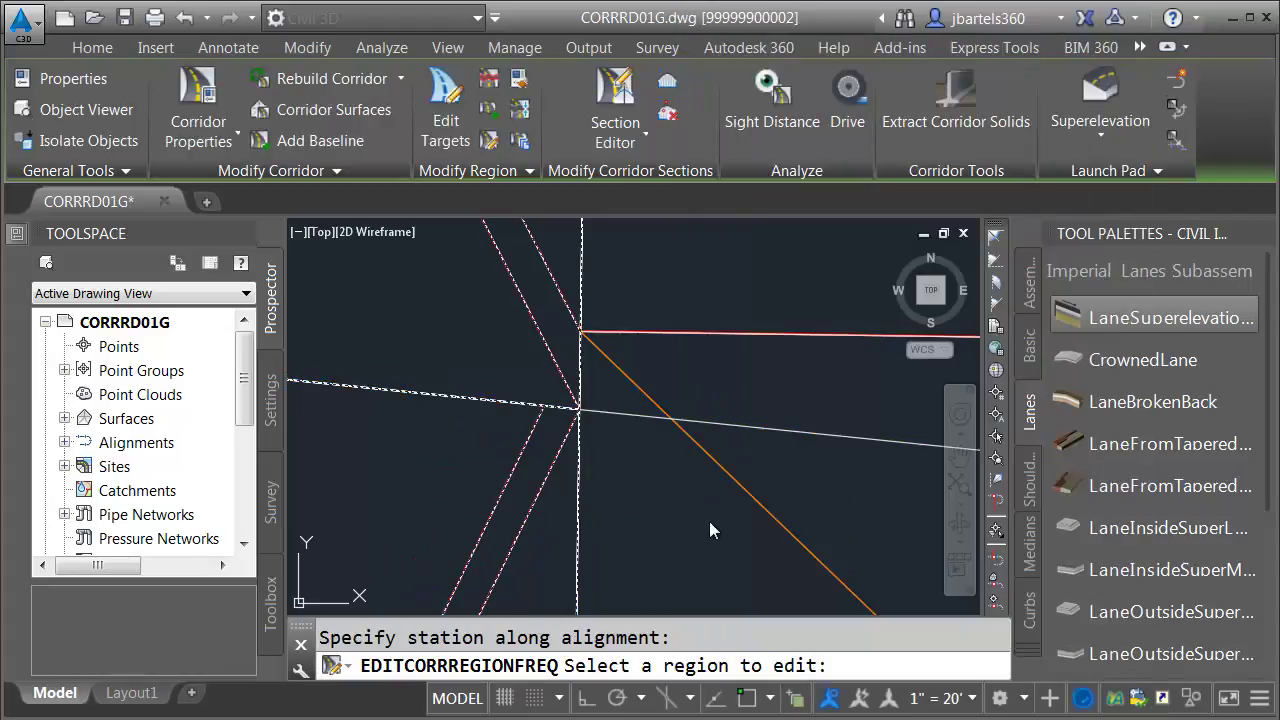
middle_drag(723, 500, 633, 390)
key(Escape)
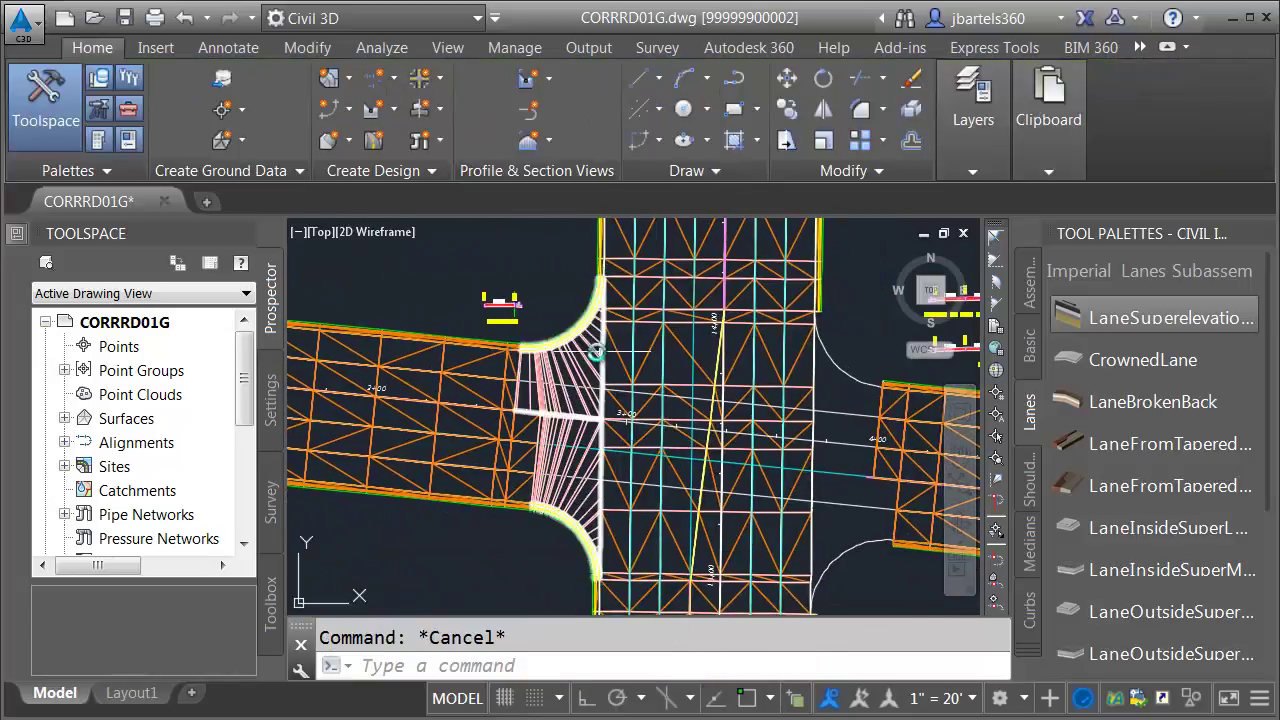
click(573, 357)
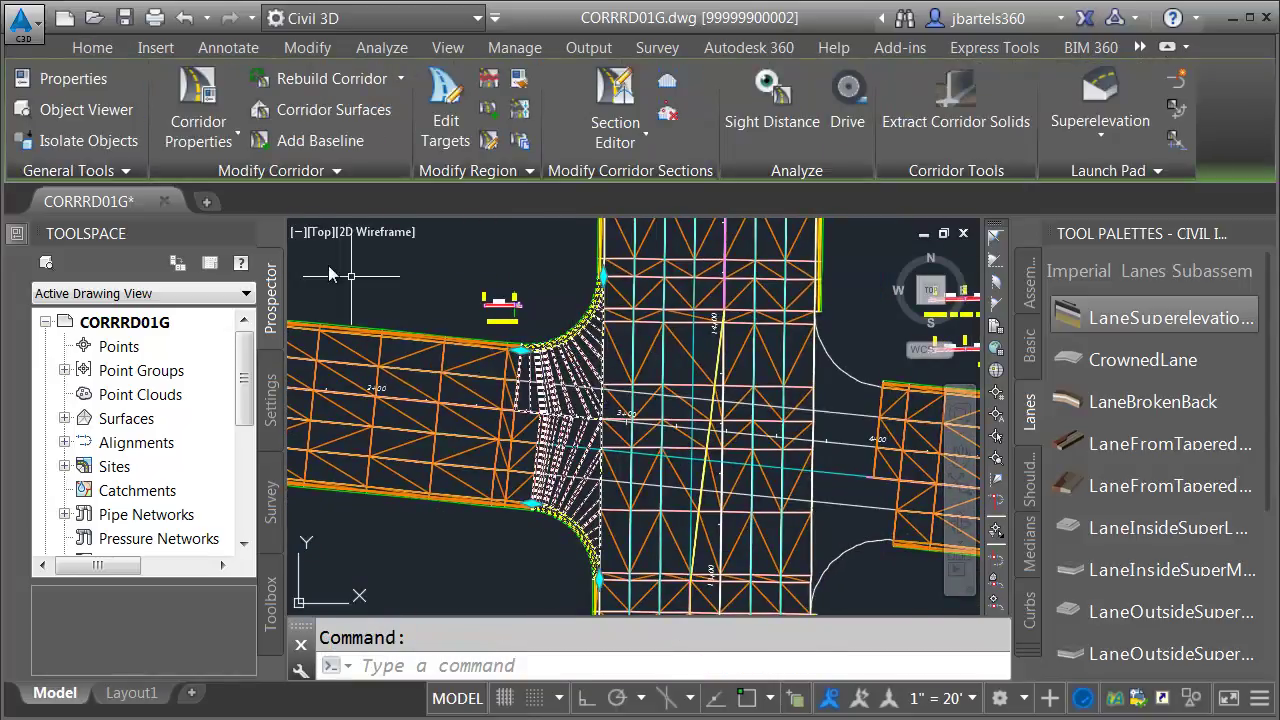
click(106, 109)
drag(653, 517, 638, 434)
scroll(746, 377, up, 3)
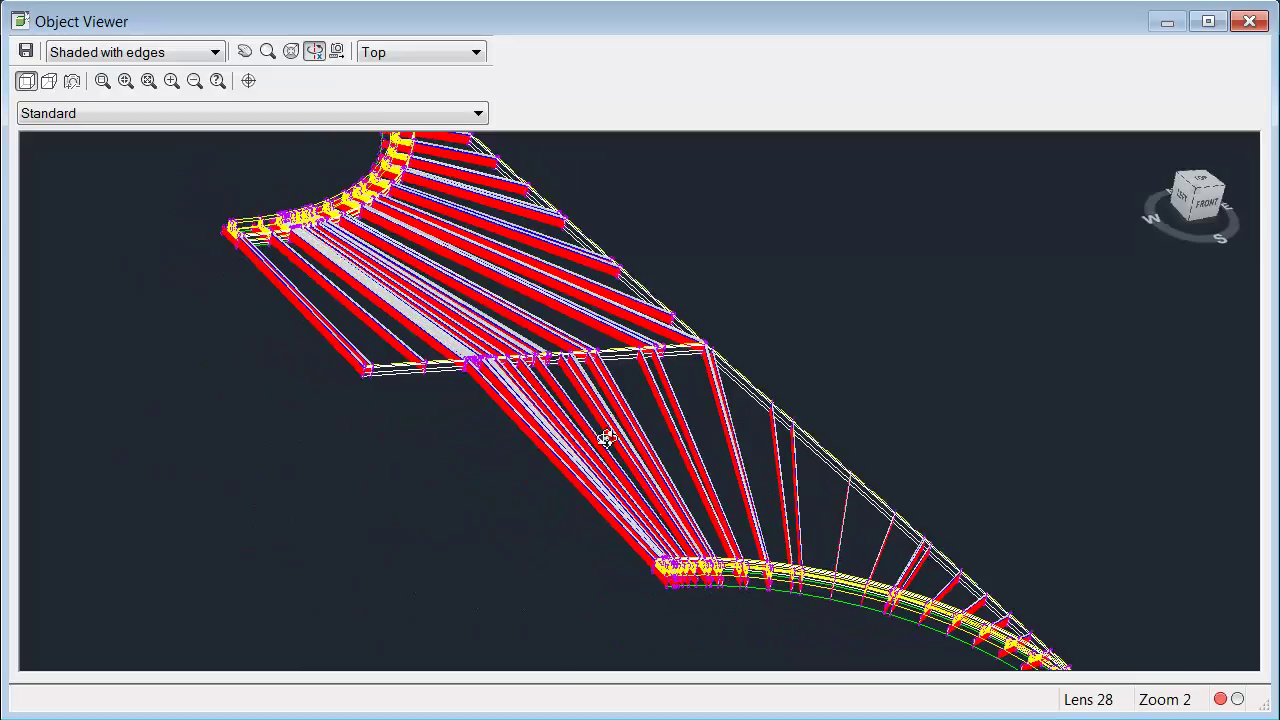
click(1234, 26)
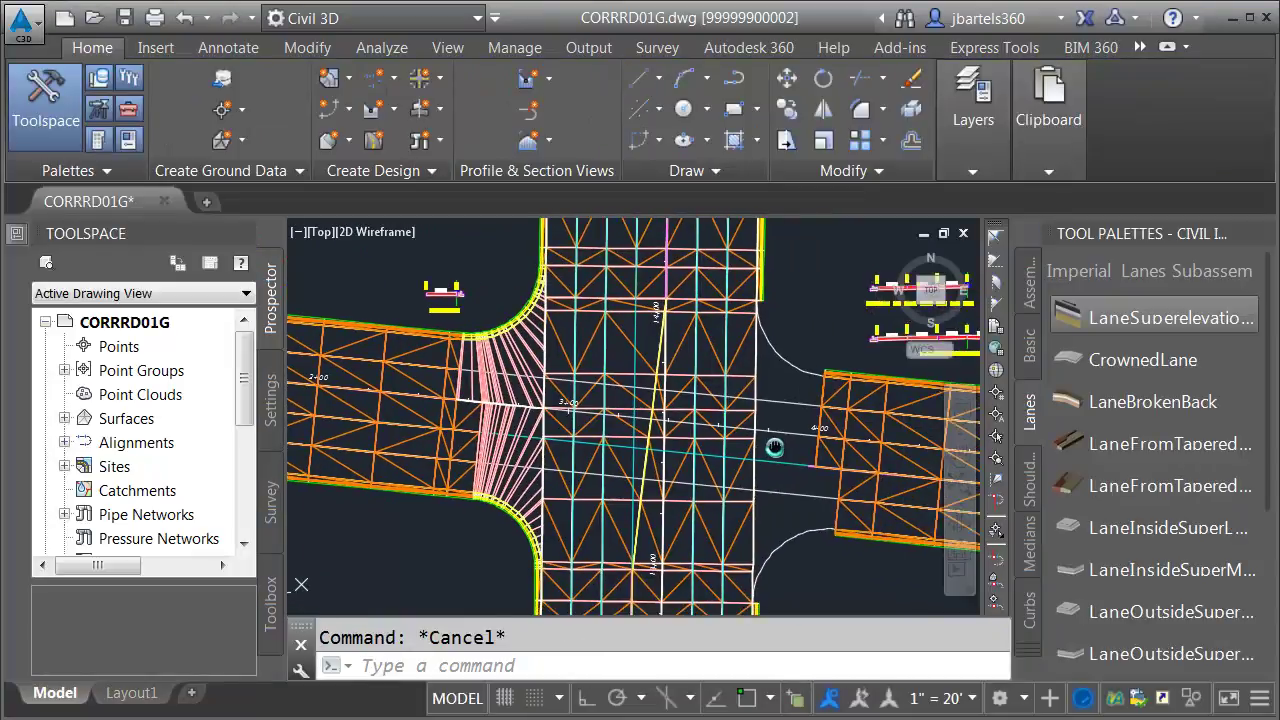
middle_drag(774, 448, 646, 410)
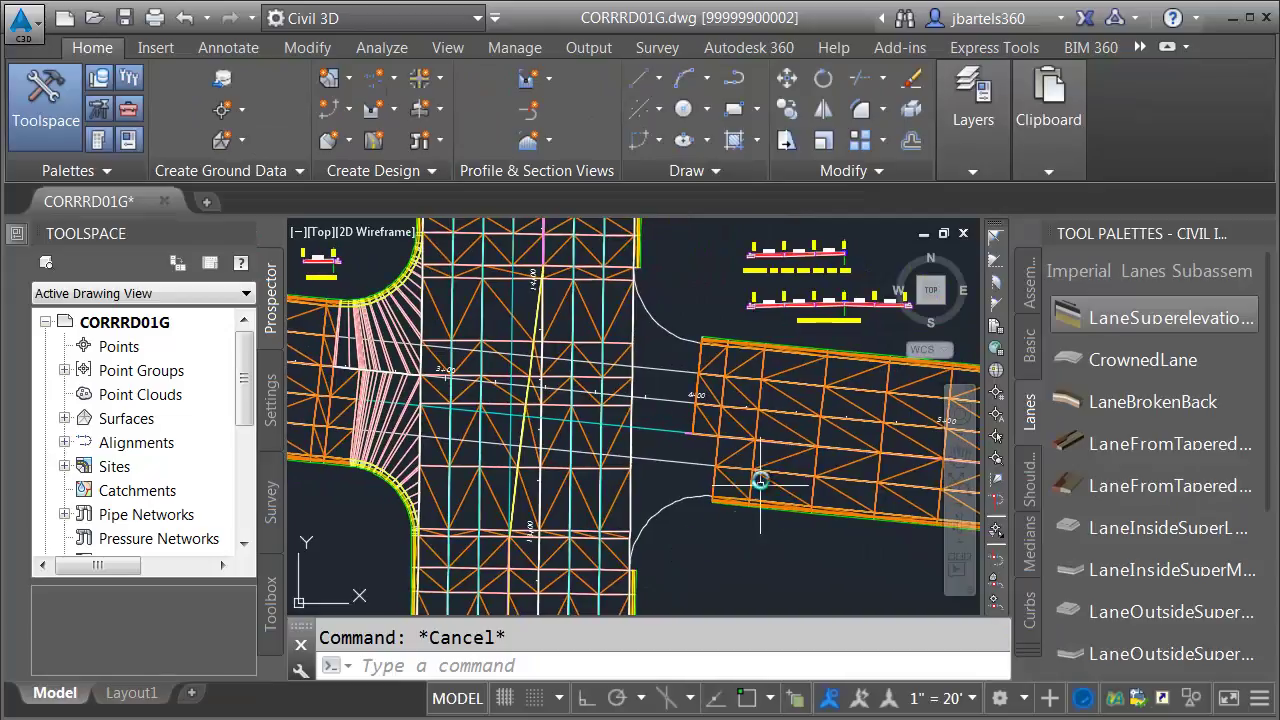